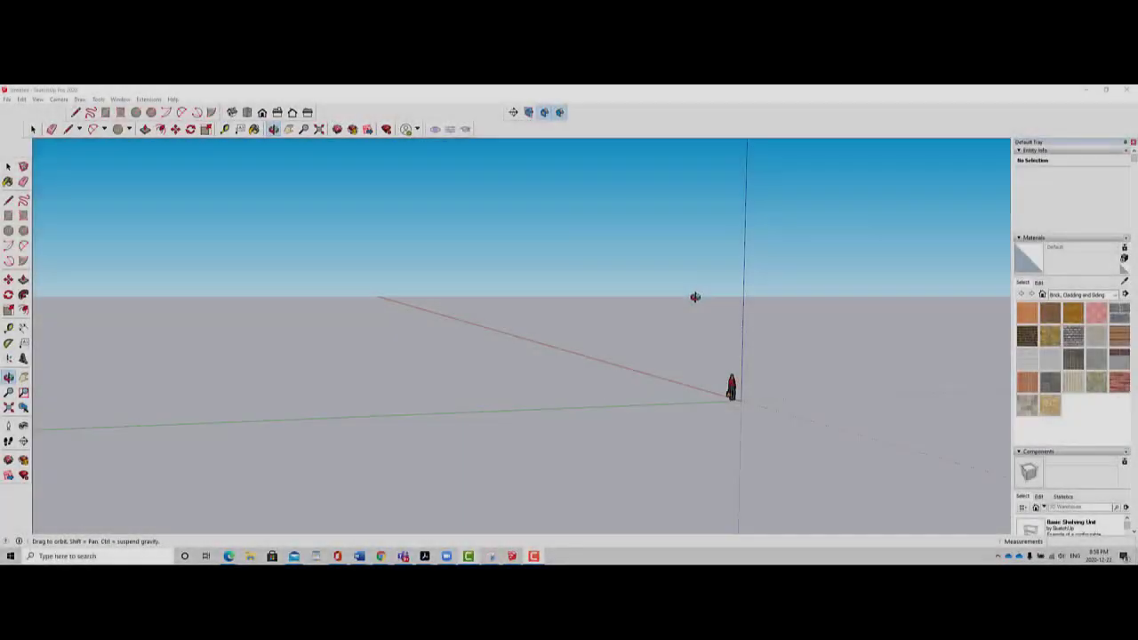
Step: Orbit, zoom and pan around the scale figure at the origin to view it from a raised angle
mouse_move(694, 297)
mouse_down()
mouse_move(432, 305)
mouse_move(498, 361)
mouse_move(663, 424)
mouse_move(542, 414)
mouse_move(412, 312)
mouse_move(293, 322)
mouse_up()
click(289, 129)
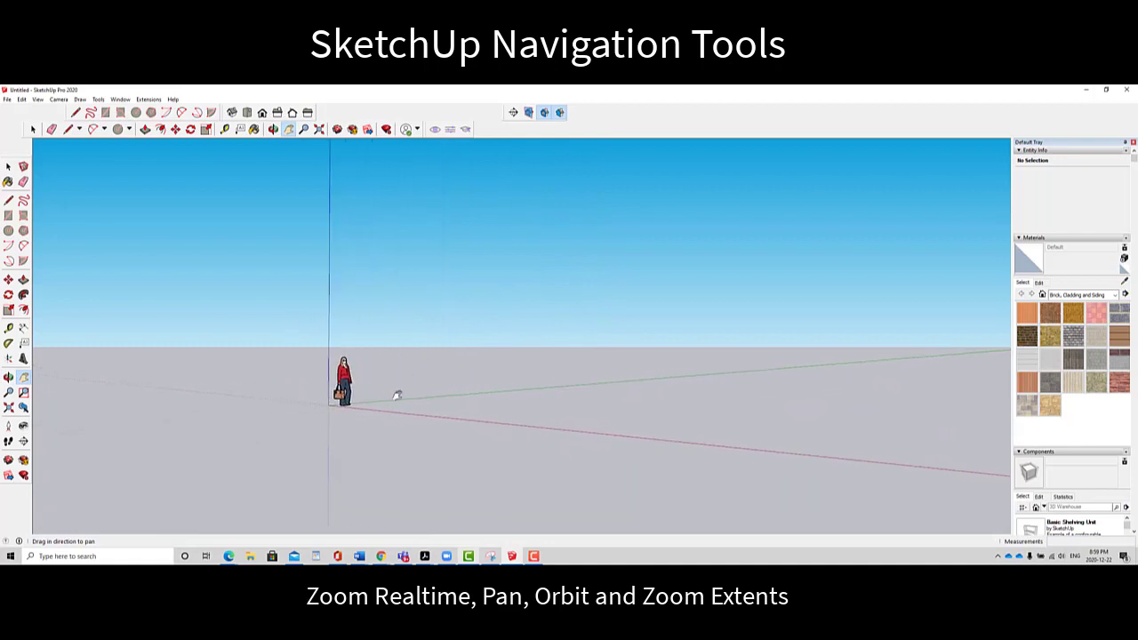
scroll(392, 400, up, 3)
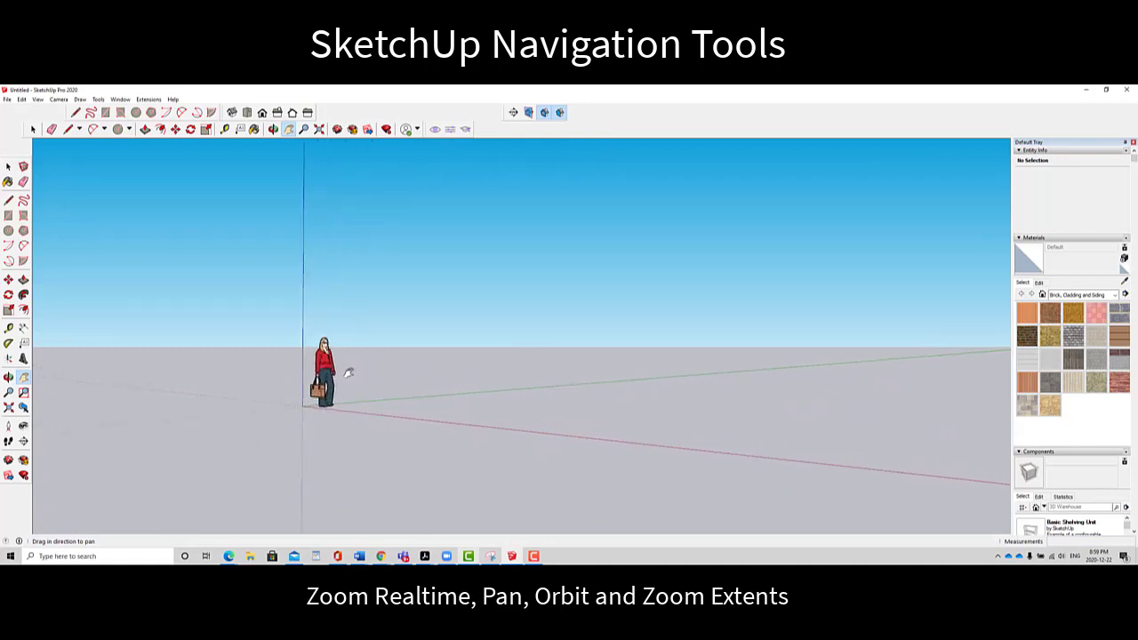
click(274, 130)
drag(340, 355, 359, 405)
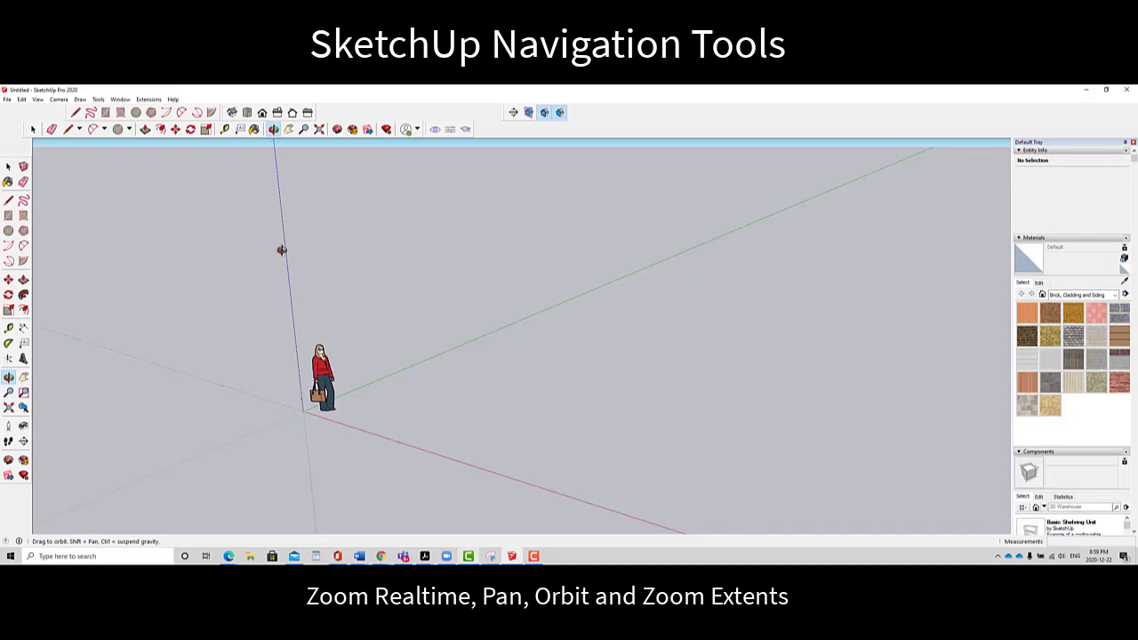
drag(299, 272, 300, 314)
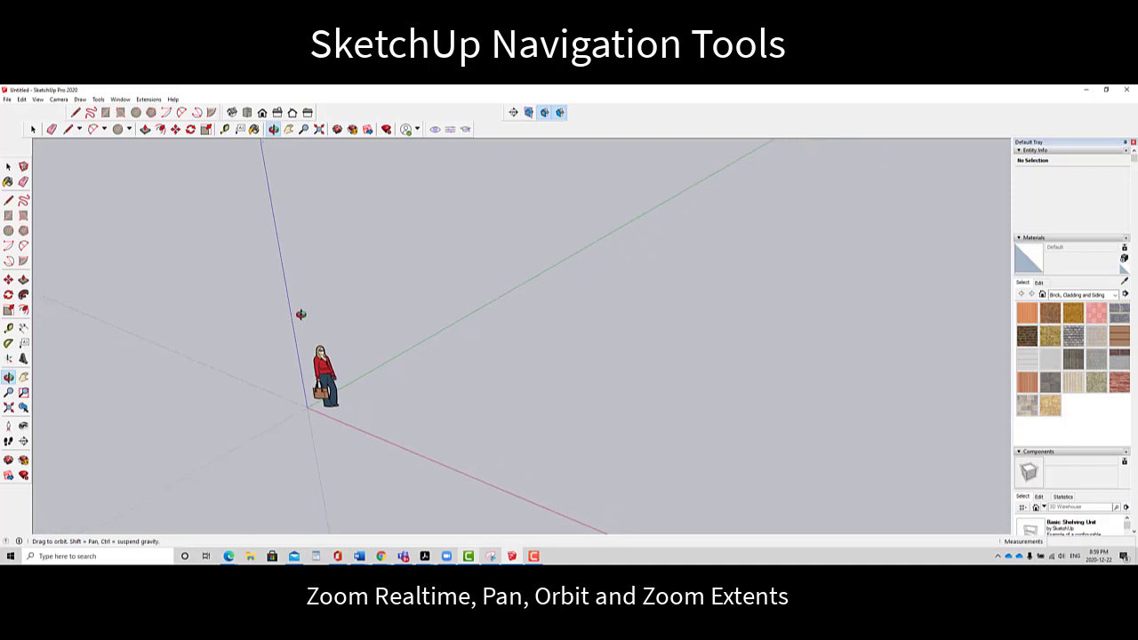
click(289, 130)
drag(369, 368, 335, 323)
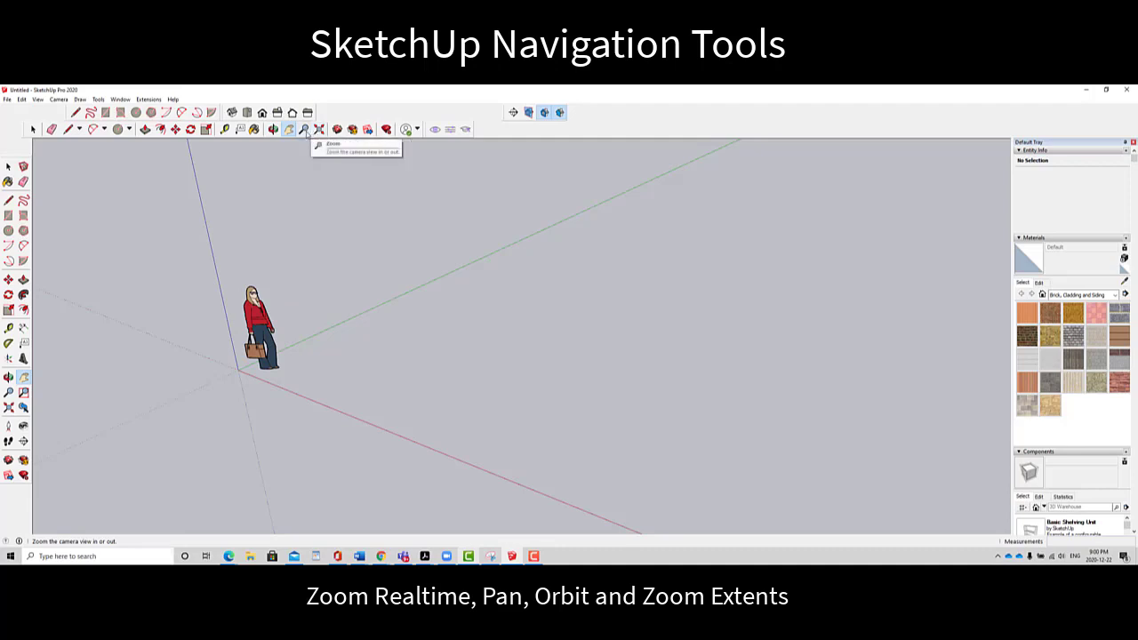
Step: Zoom out from and back in on the scale figure several times, starting with the Zoom tool
click(304, 130)
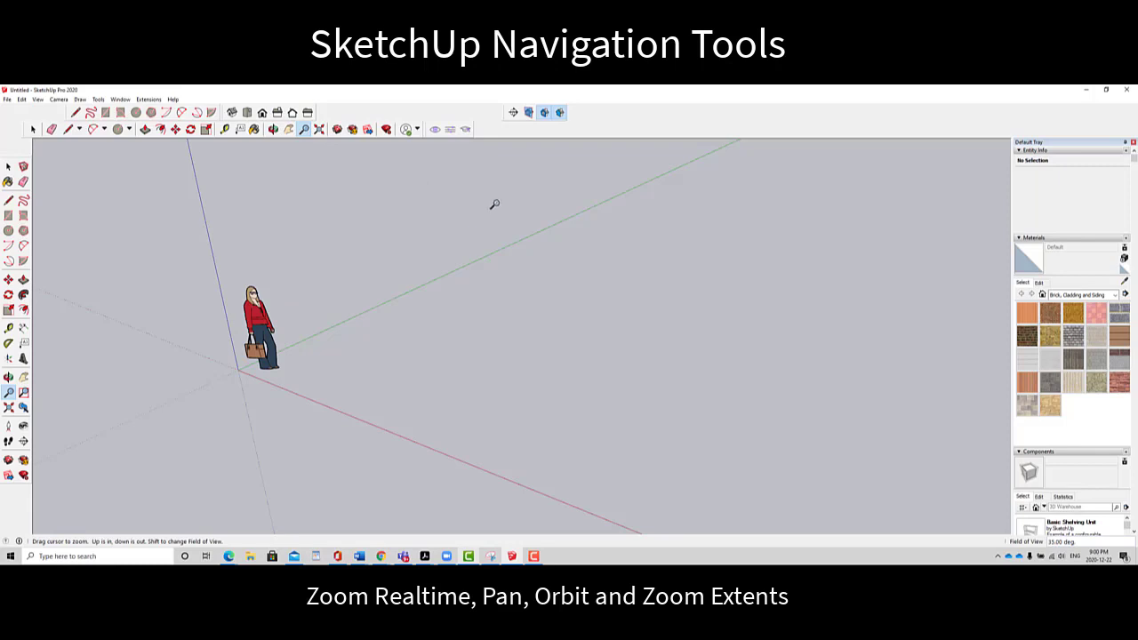
drag(490, 175, 457, 492)
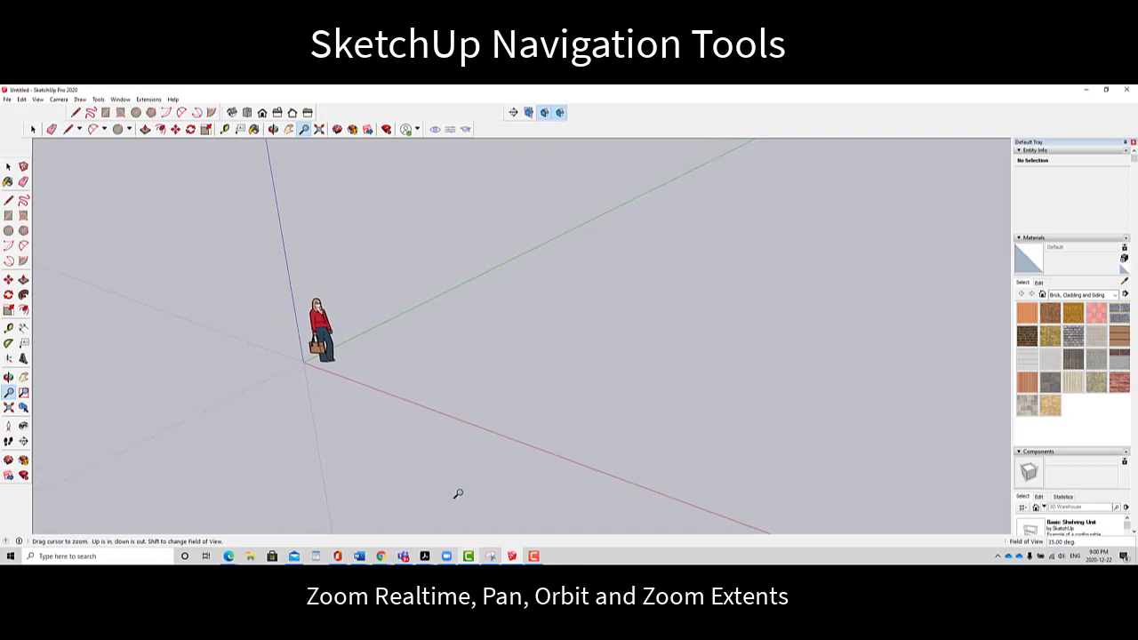
drag(533, 492, 550, 158)
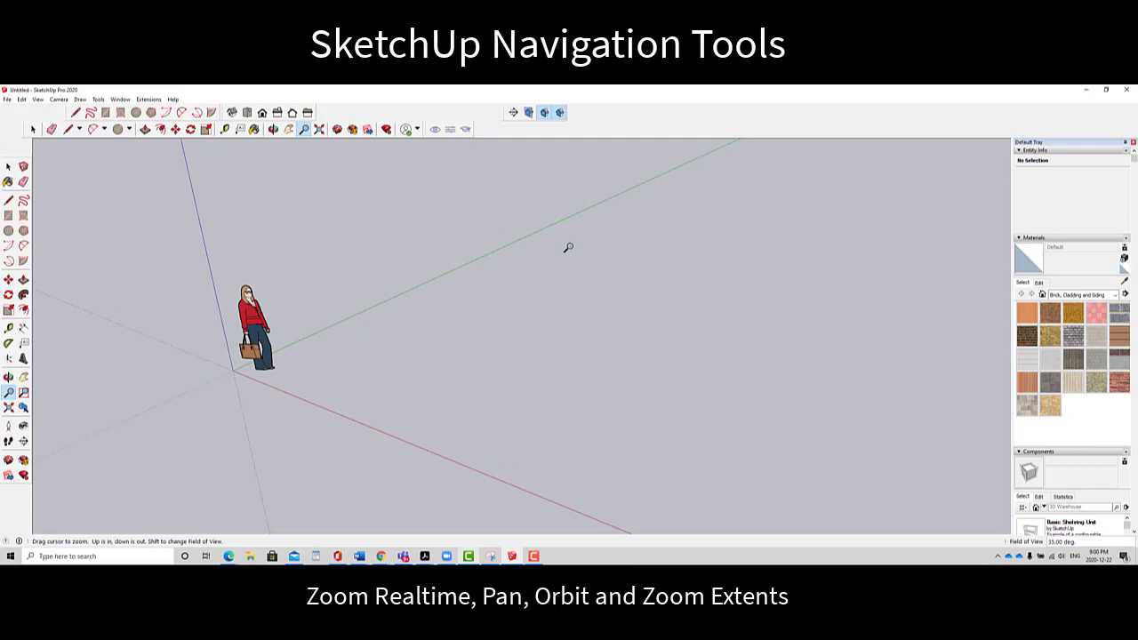
scroll(568, 247, down, 4)
scroll(561, 254, up, 4)
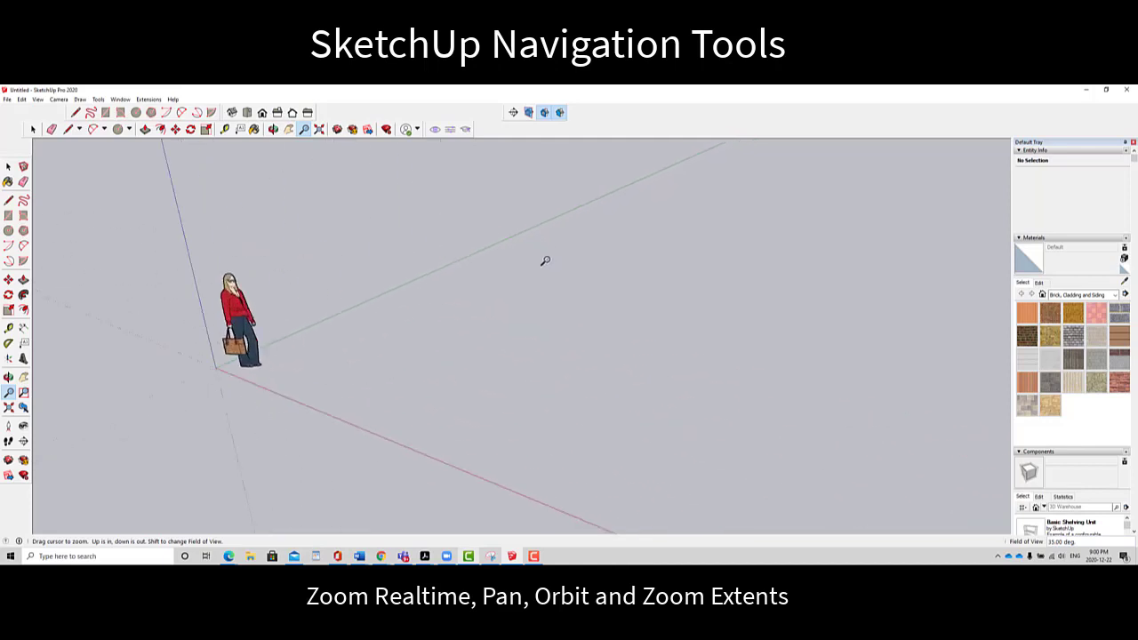
scroll(543, 259, down, 4)
scroll(537, 259, up, 4)
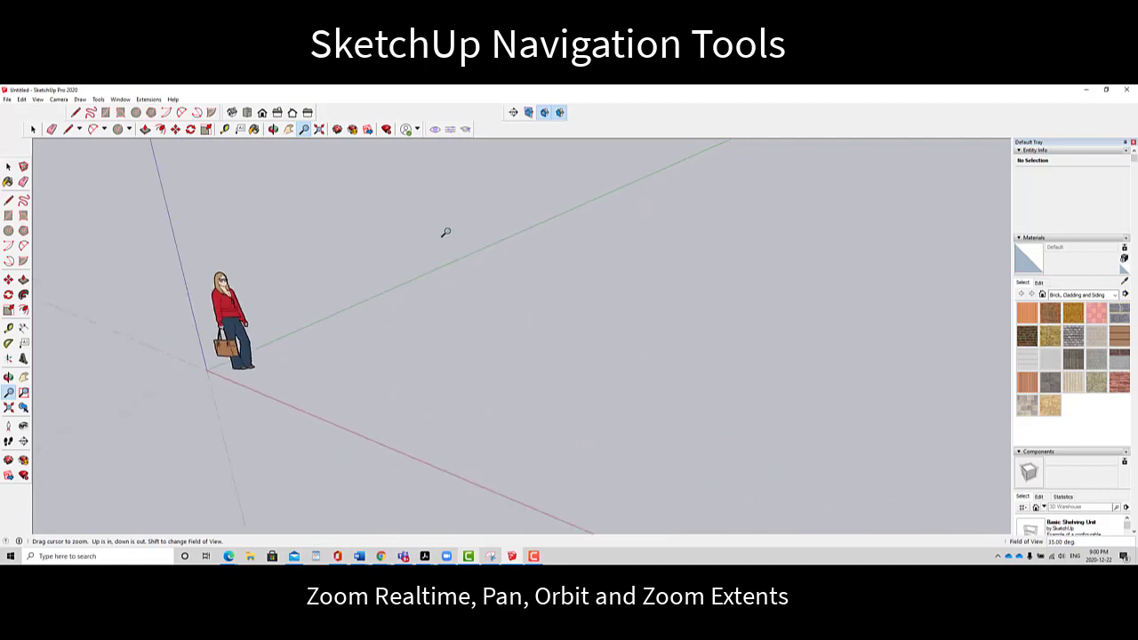
Step: Pan the view around the scale figure and orbit the model to see the axes from several sides
click(289, 130)
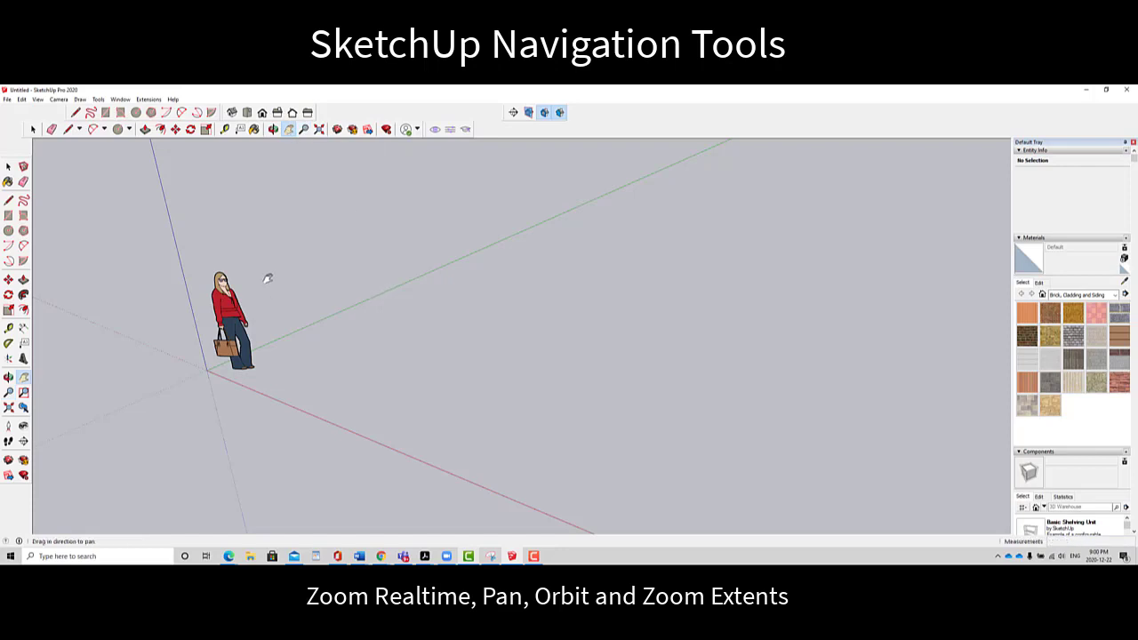
drag(266, 279, 226, 231)
drag(323, 342, 424, 313)
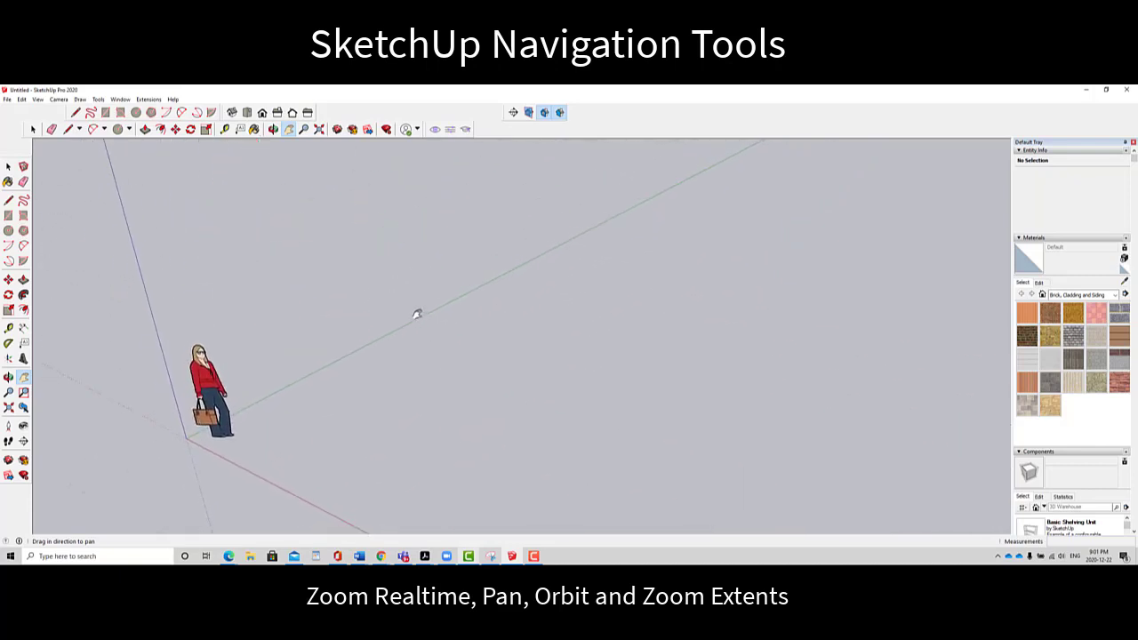
click(274, 129)
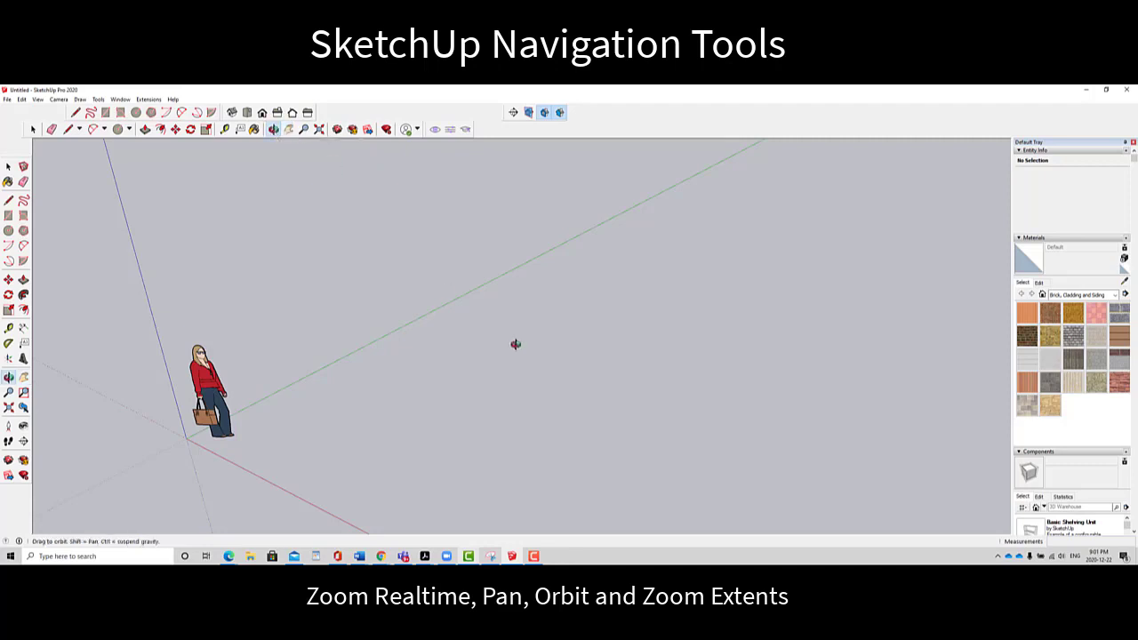
drag(515, 343, 719, 333)
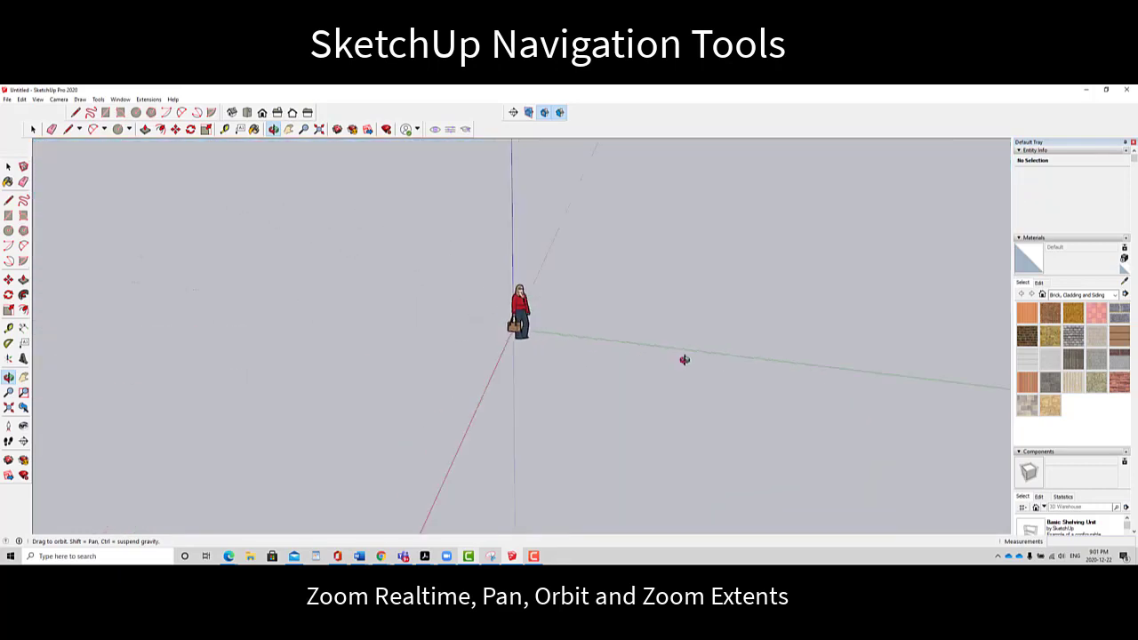
drag(684, 359, 550, 324)
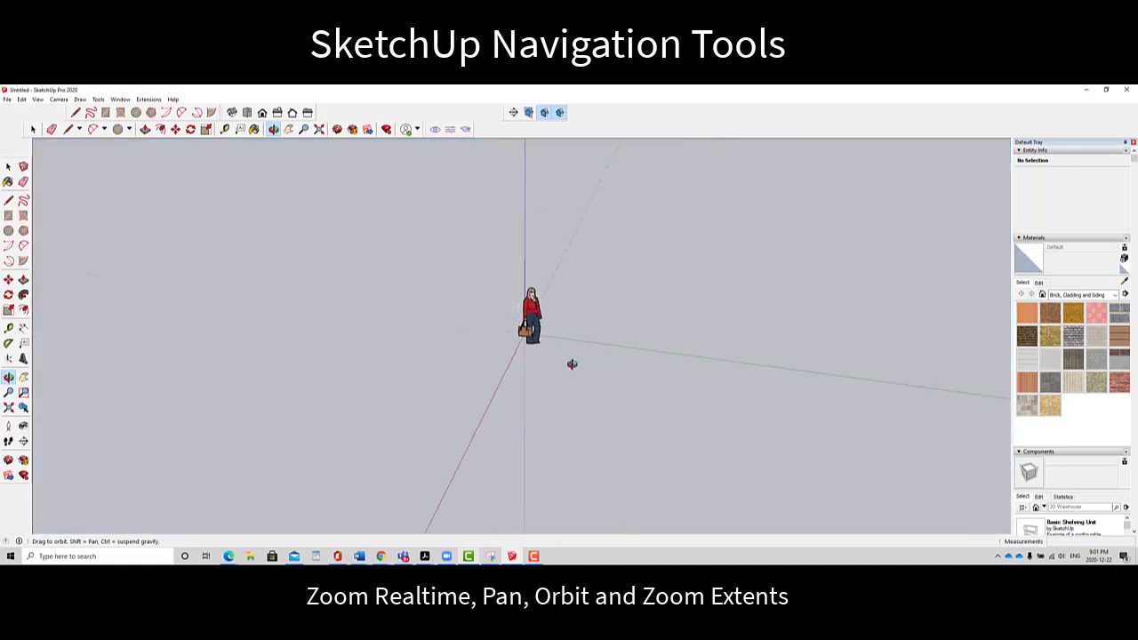
mouse_move(633, 361)
mouse_down()
mouse_move(459, 326)
mouse_move(673, 346)
mouse_move(533, 388)
mouse_move(622, 358)
mouse_move(615, 308)
mouse_move(597, 379)
mouse_move(602, 320)
mouse_move(621, 349)
mouse_up()
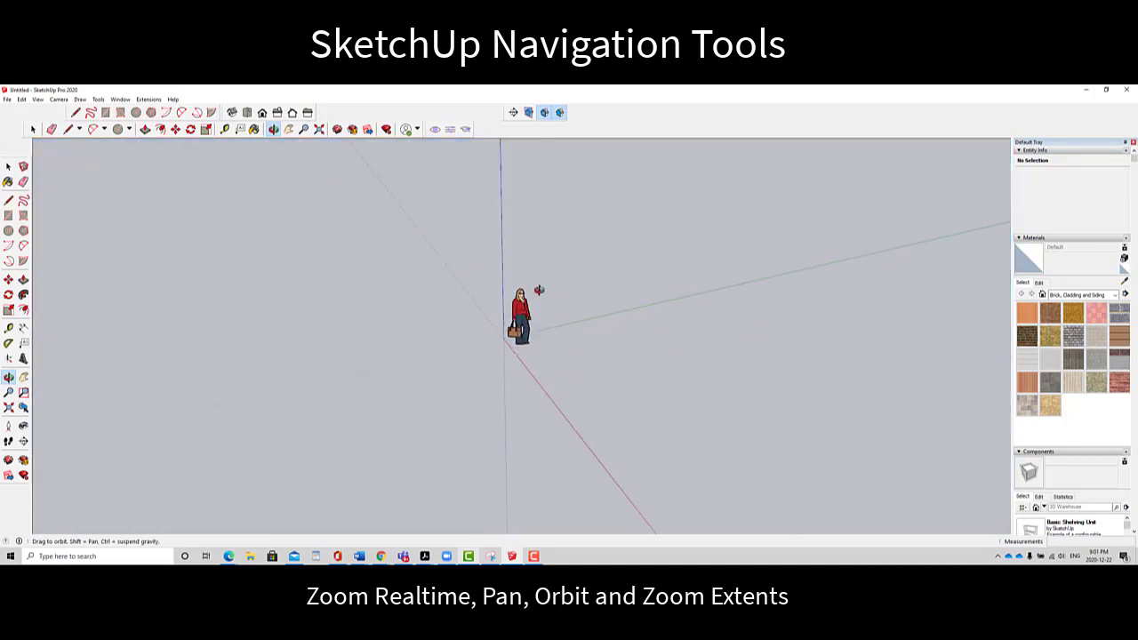
drag(483, 267, 338, 211)
Step: Pan the scale figure sideways with the Pan tool, zooming out and in between moves
click(273, 130)
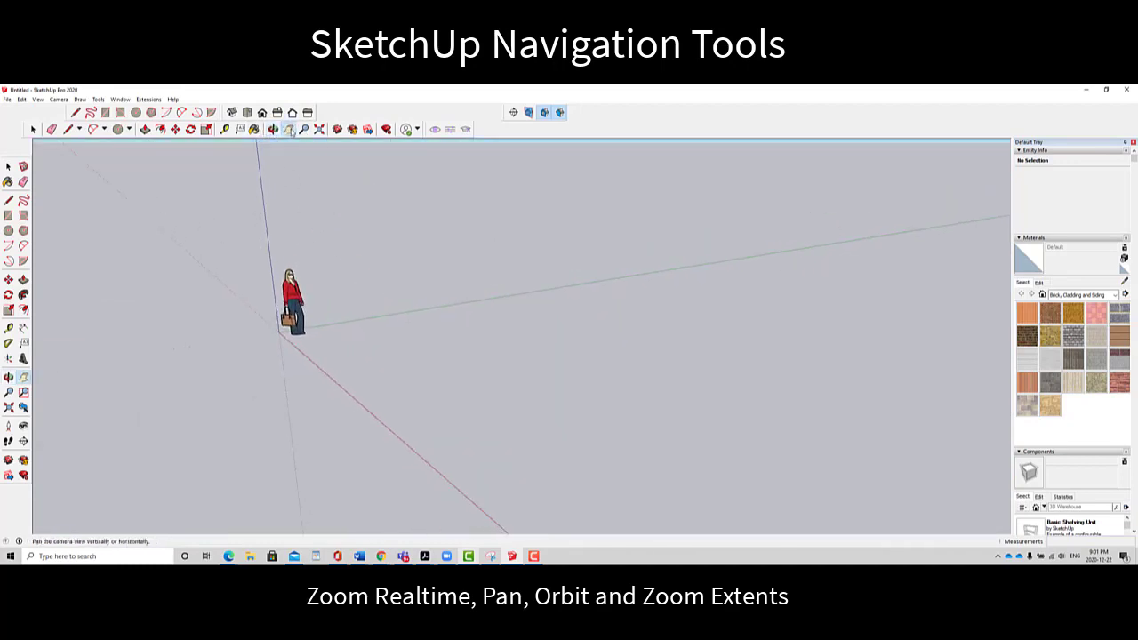
drag(413, 285, 317, 299)
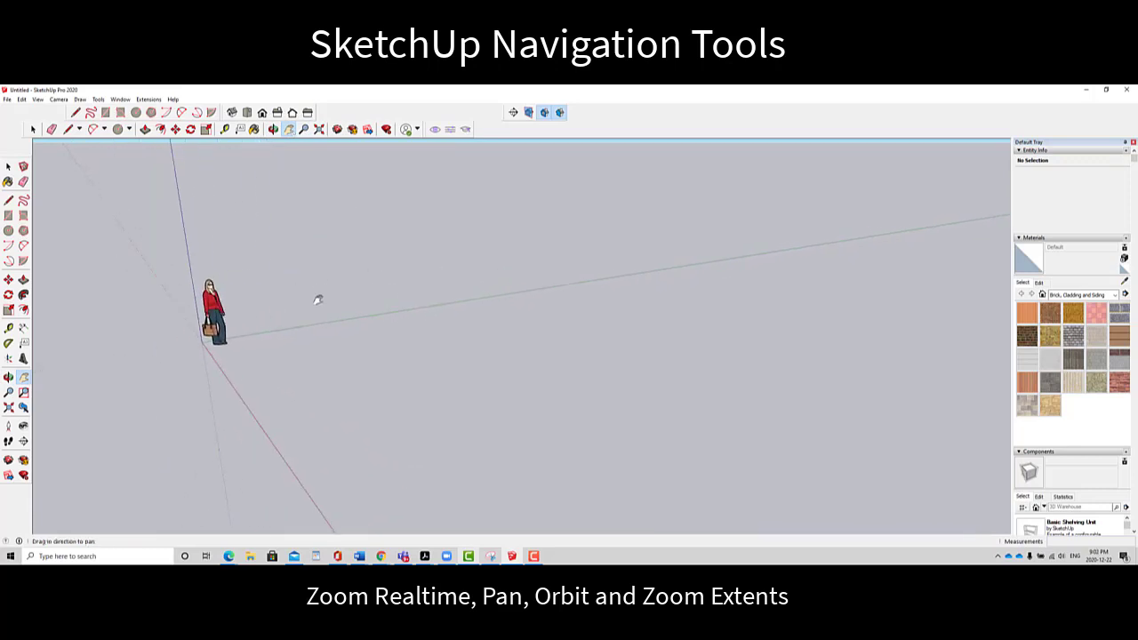
drag(455, 251, 622, 252)
key(h)
scroll(474, 263, down, 4)
scroll(471, 264, up, 5)
scroll(469, 264, down, 4)
scroll(468, 264, up, 4)
drag(588, 295, 556, 293)
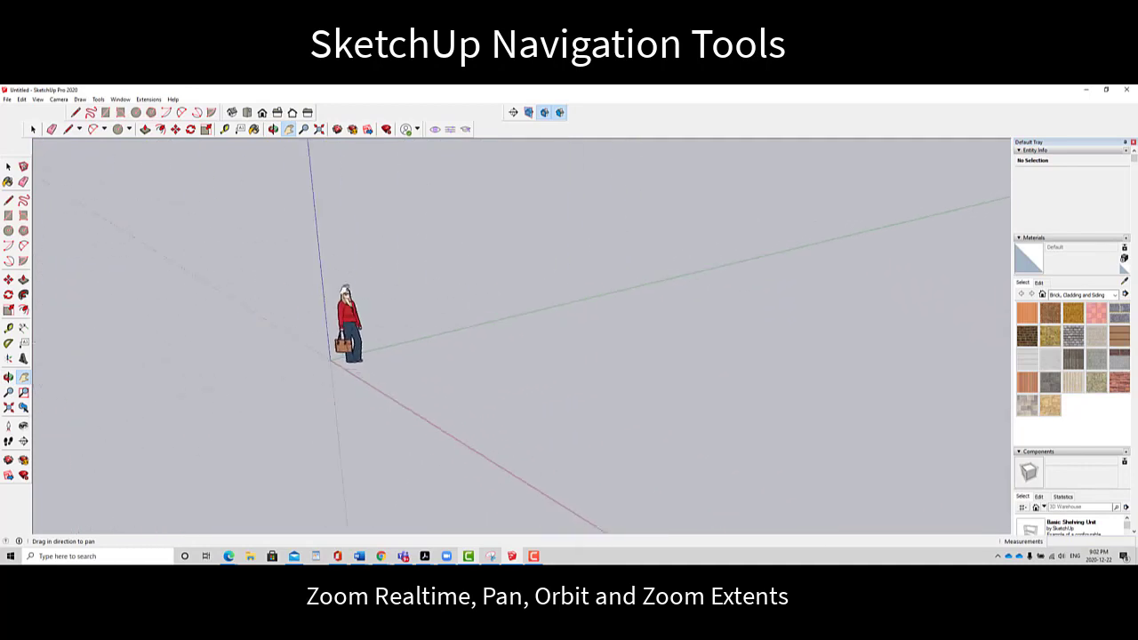
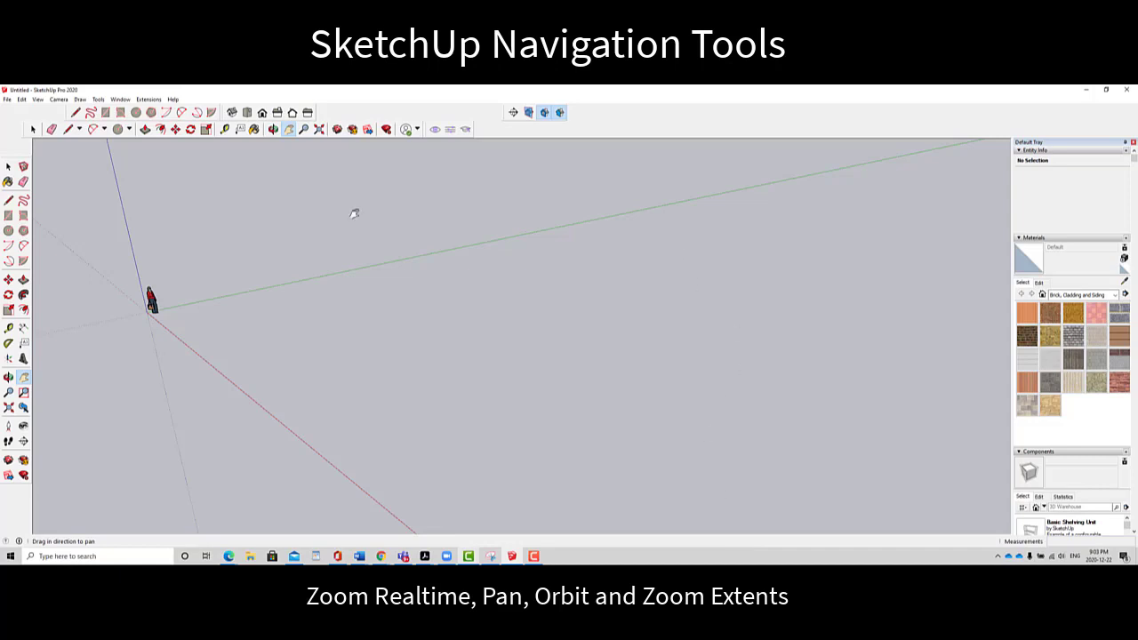
Step: Orbit the view below the ground plane and back above the horizon
click(273, 129)
drag(272, 169, 365, 223)
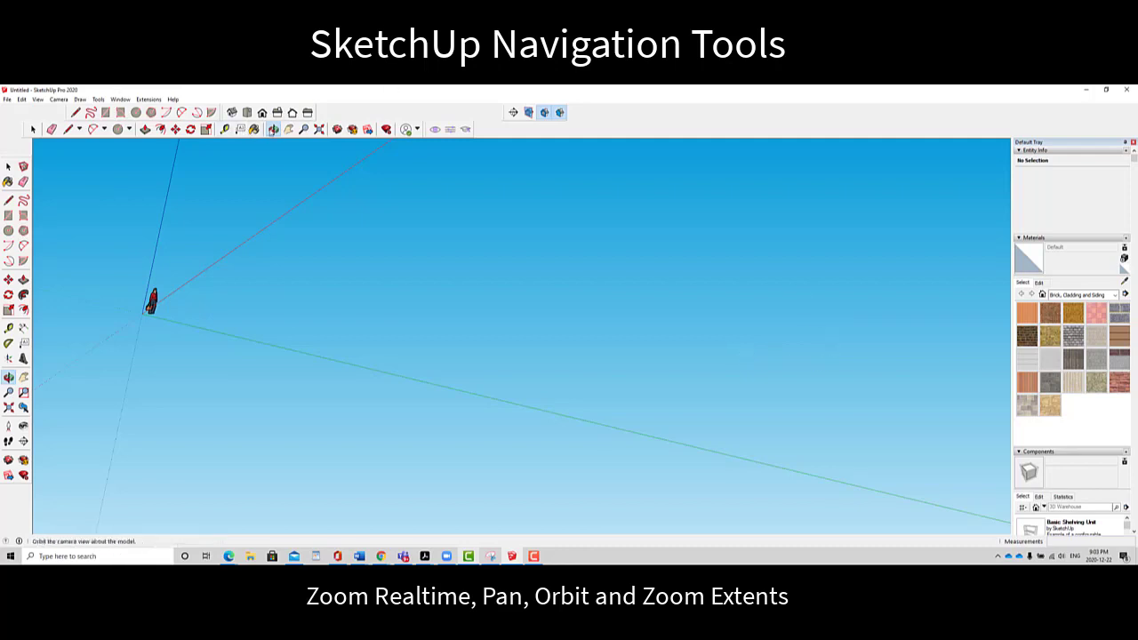
drag(364, 172, 836, 307)
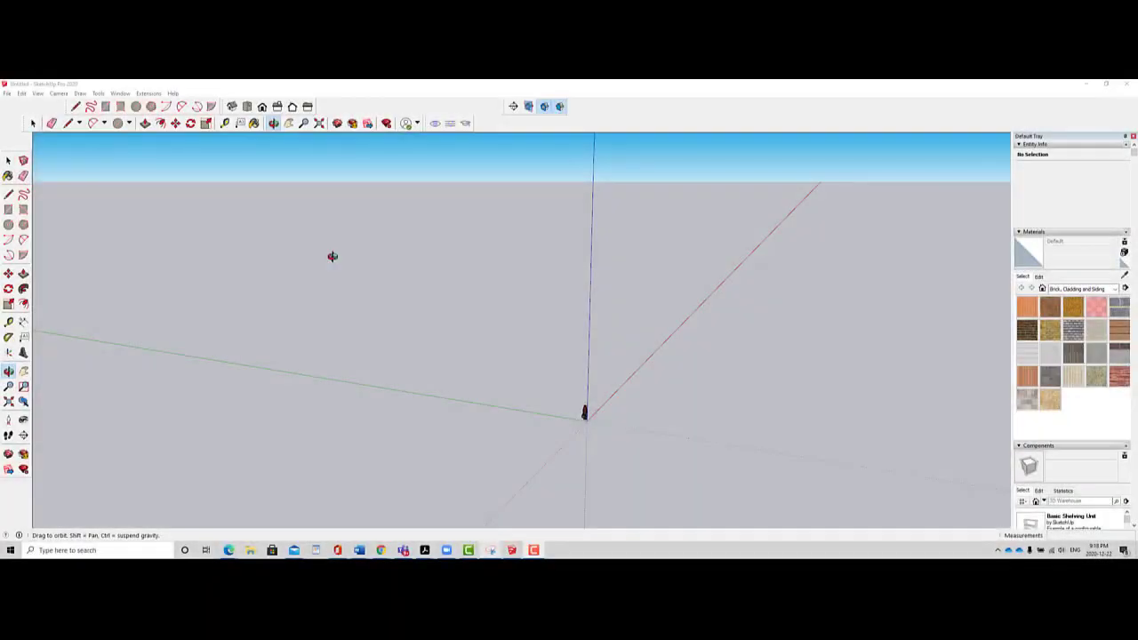
Step: Orbit and pan to look down on the open ground between the red and green axes
drag(662, 343, 437, 389)
click(288, 123)
drag(508, 315, 288, 233)
drag(470, 368, 414, 382)
click(273, 123)
drag(305, 293, 371, 398)
click(289, 124)
drag(353, 302, 307, 336)
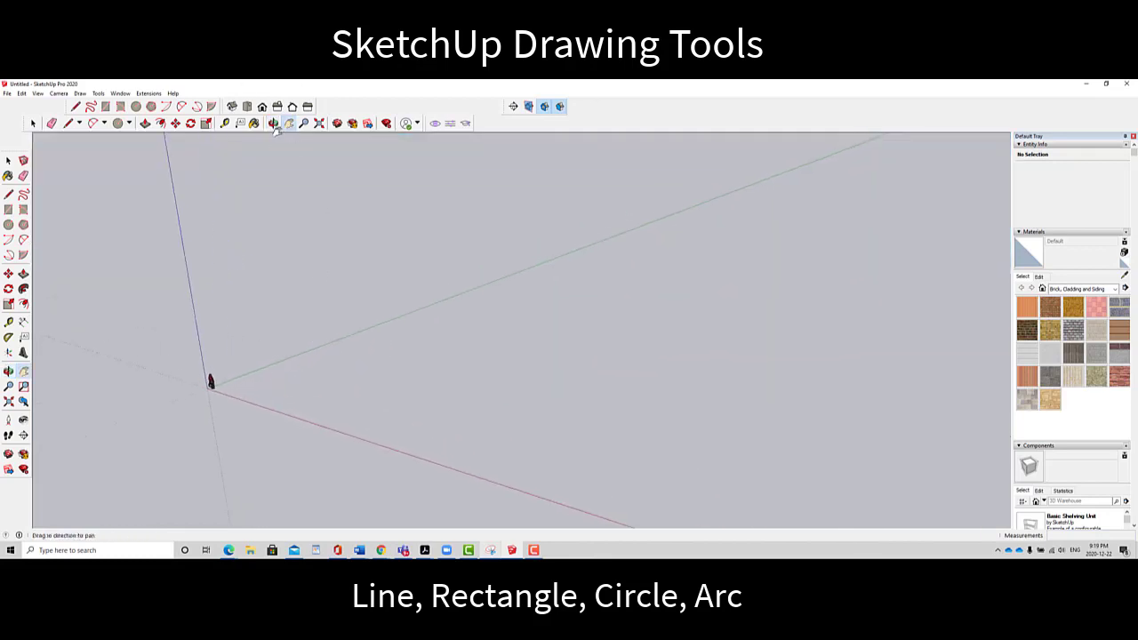
click(273, 123)
drag(287, 293, 331, 279)
click(289, 122)
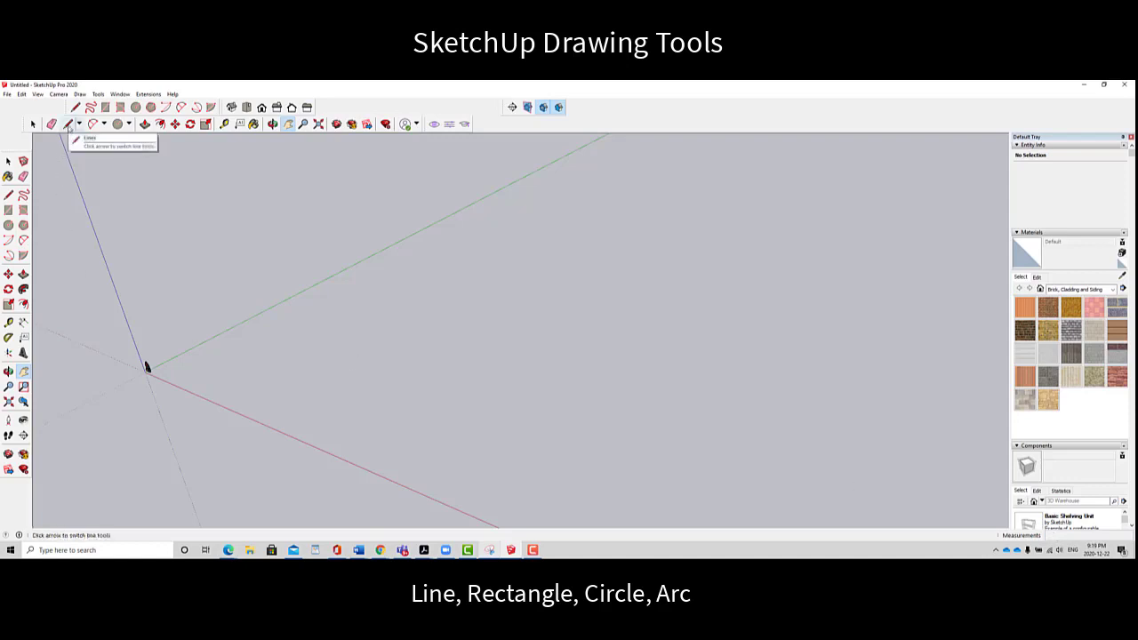
Step: Draw four connected lines in a zigzag between the red and green axes, the second about 59' and the fourth about 102' long
click(79, 125)
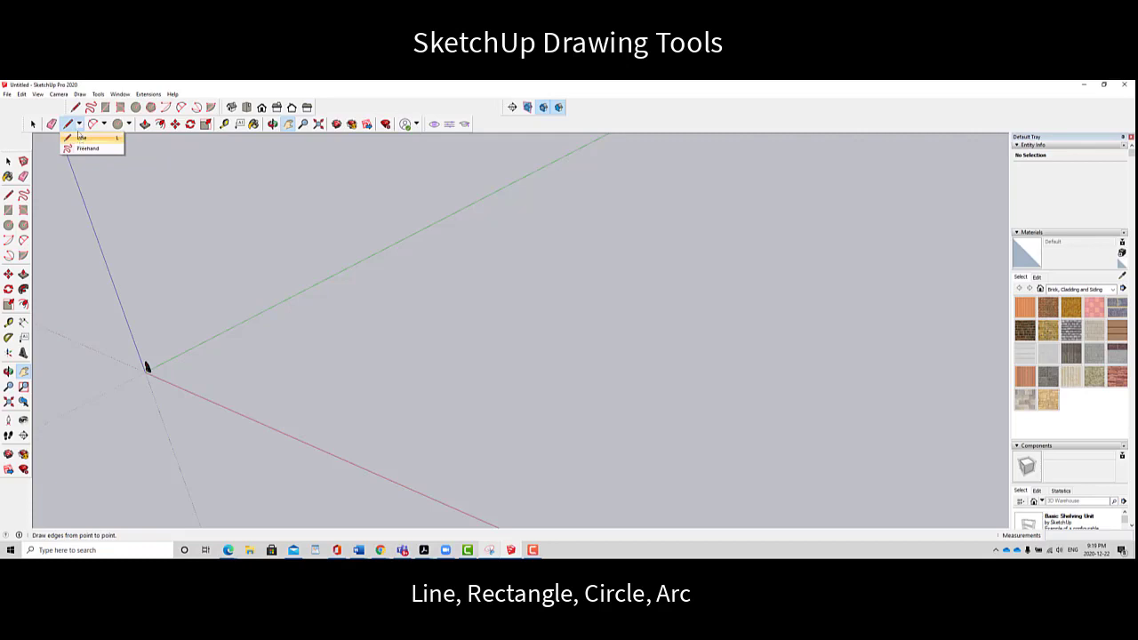
click(71, 136)
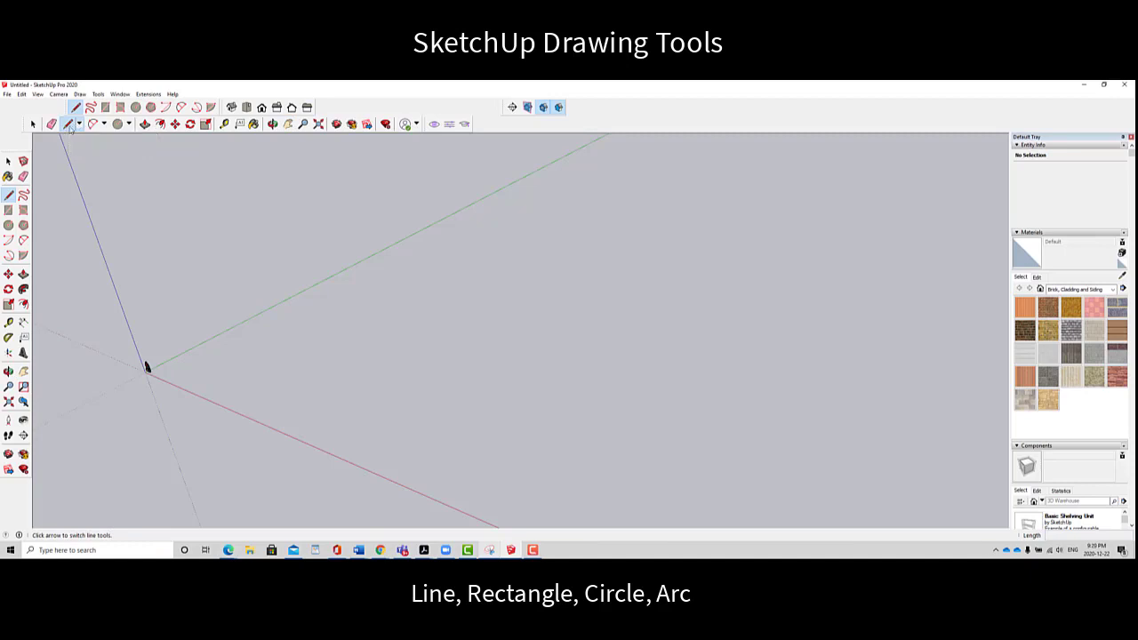
click(267, 360)
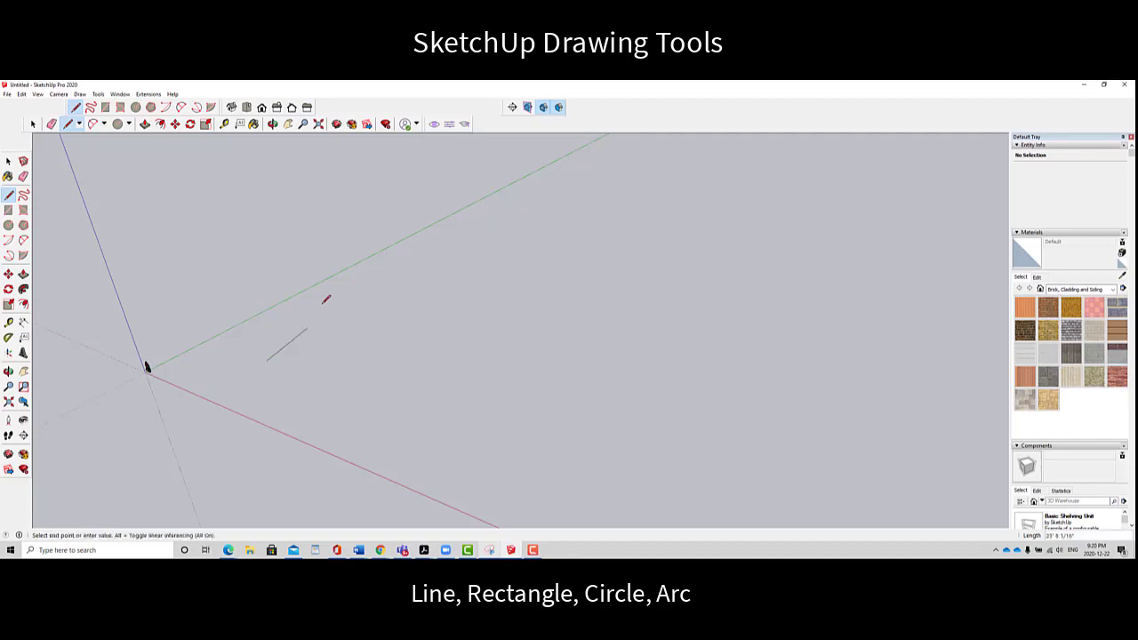
click(471, 343)
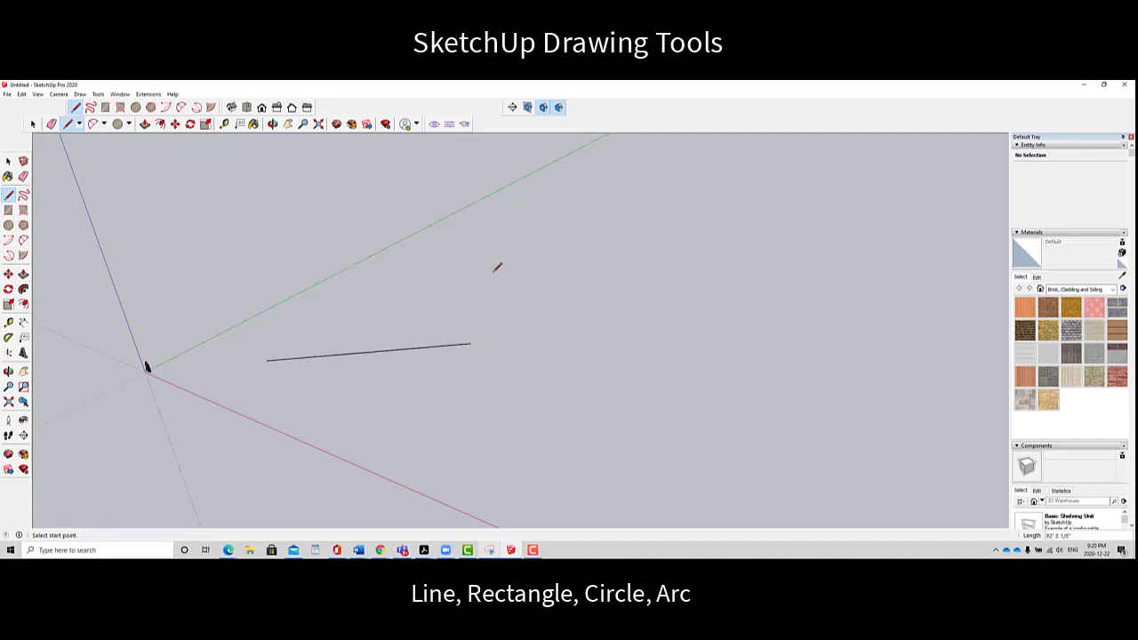
click(470, 343)
click(464, 223)
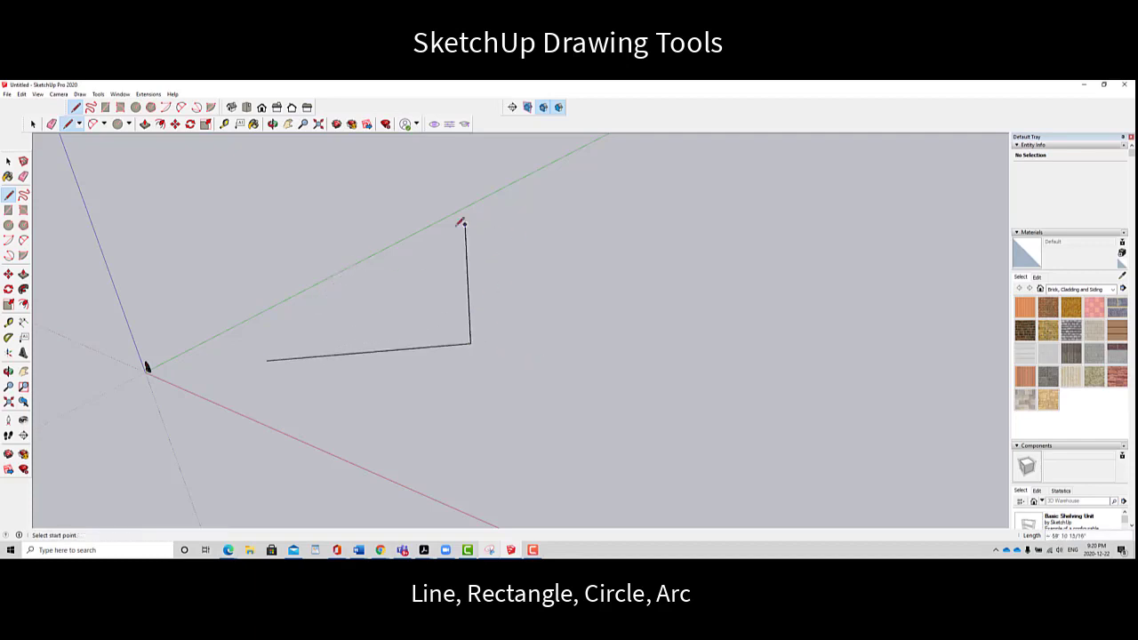
click(464, 224)
click(742, 281)
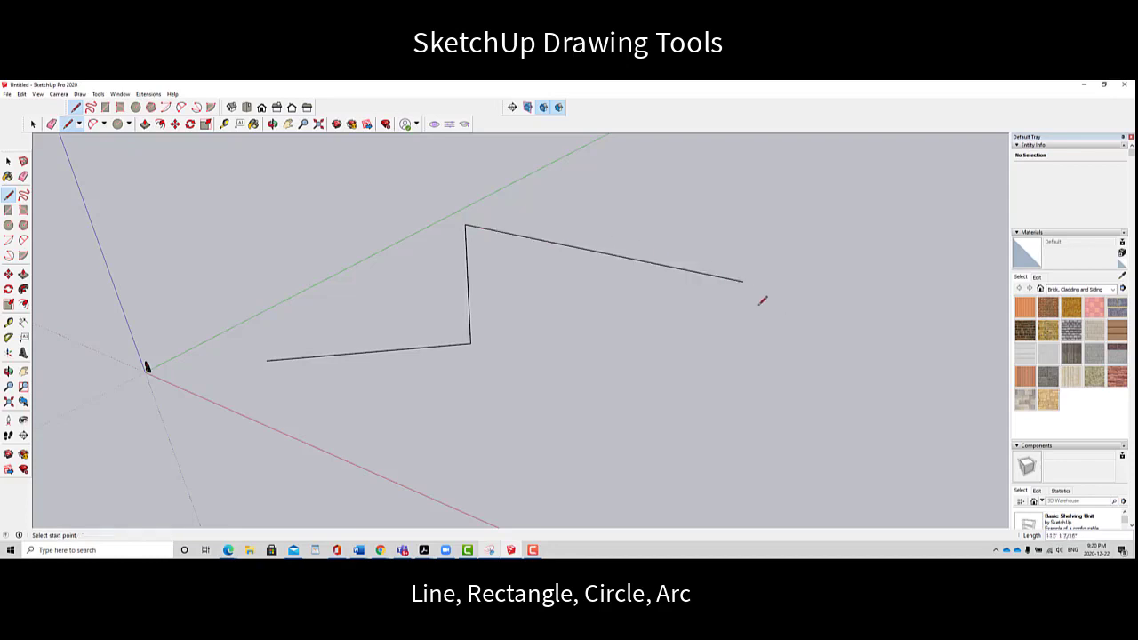
click(742, 281)
click(645, 449)
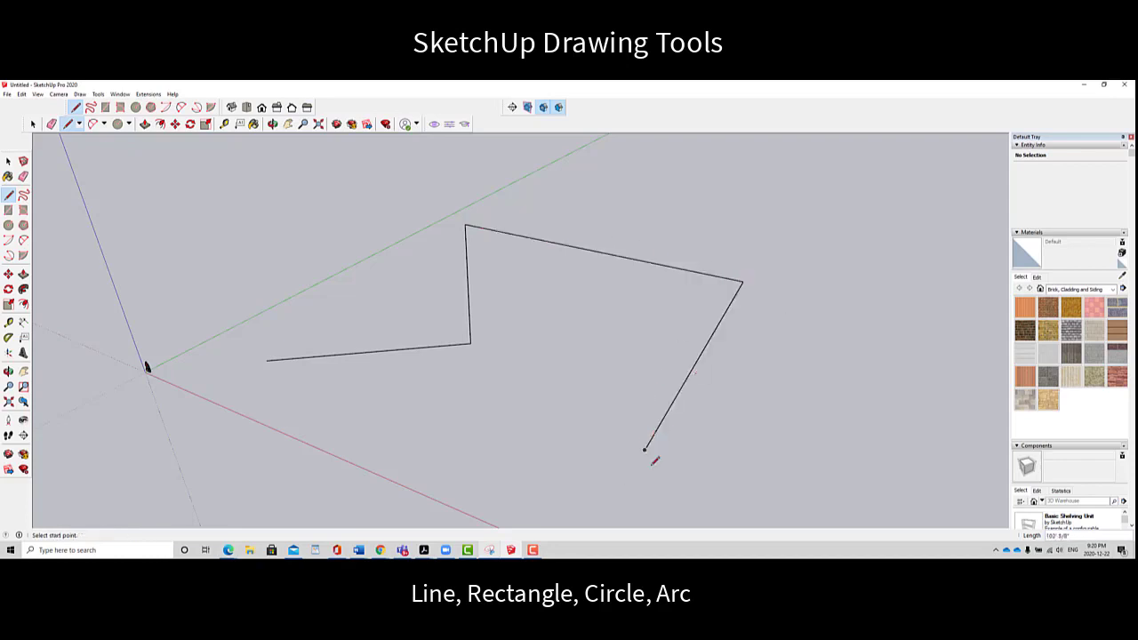
Step: Draw four more connected lines from the open end back to the first line's start point, the second about 74' and the third about 53' long
click(645, 449)
click(565, 316)
click(565, 316)
click(459, 464)
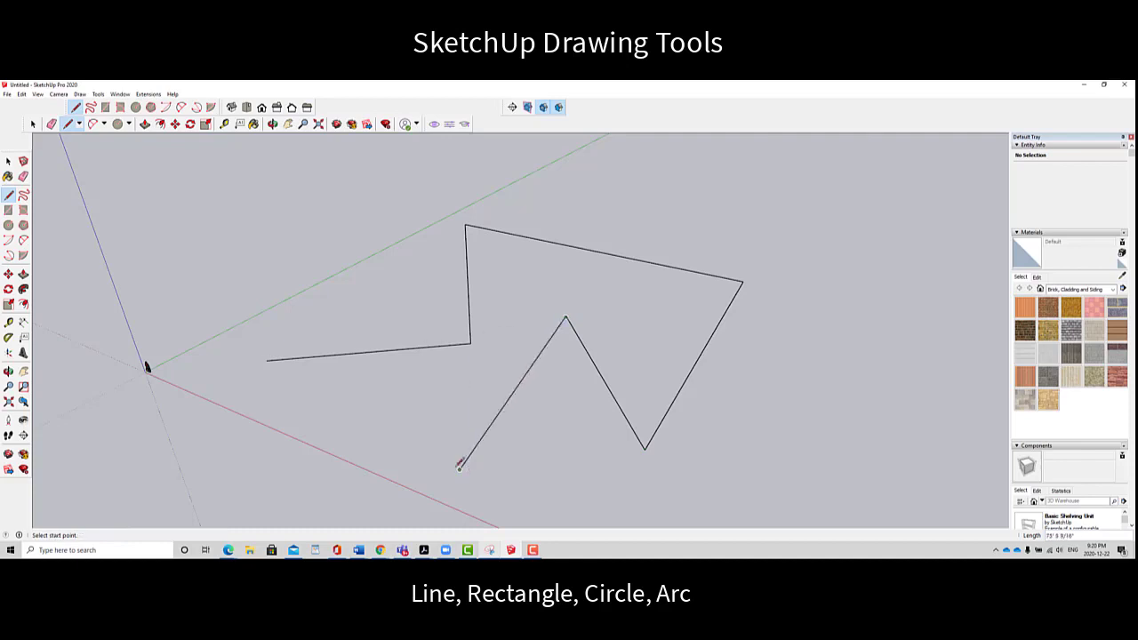
click(459, 464)
click(285, 400)
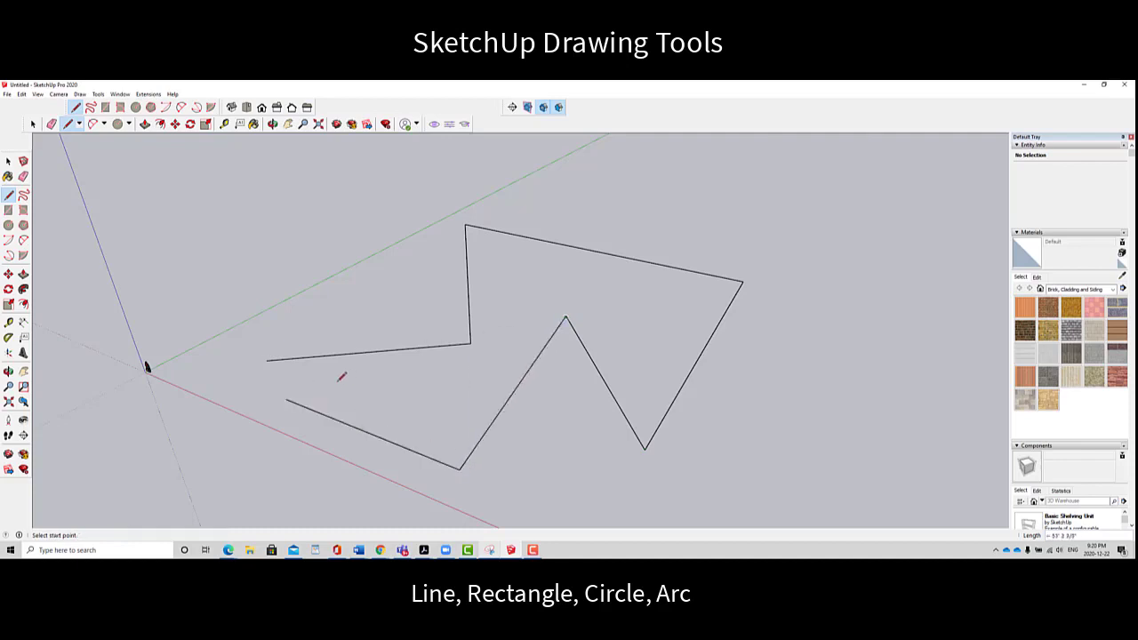
click(285, 399)
click(268, 361)
Step: Undo the last four lines and switch to the Select tool
key(ctrl+z)
key(ctrl+z)
key(ctrl+z)
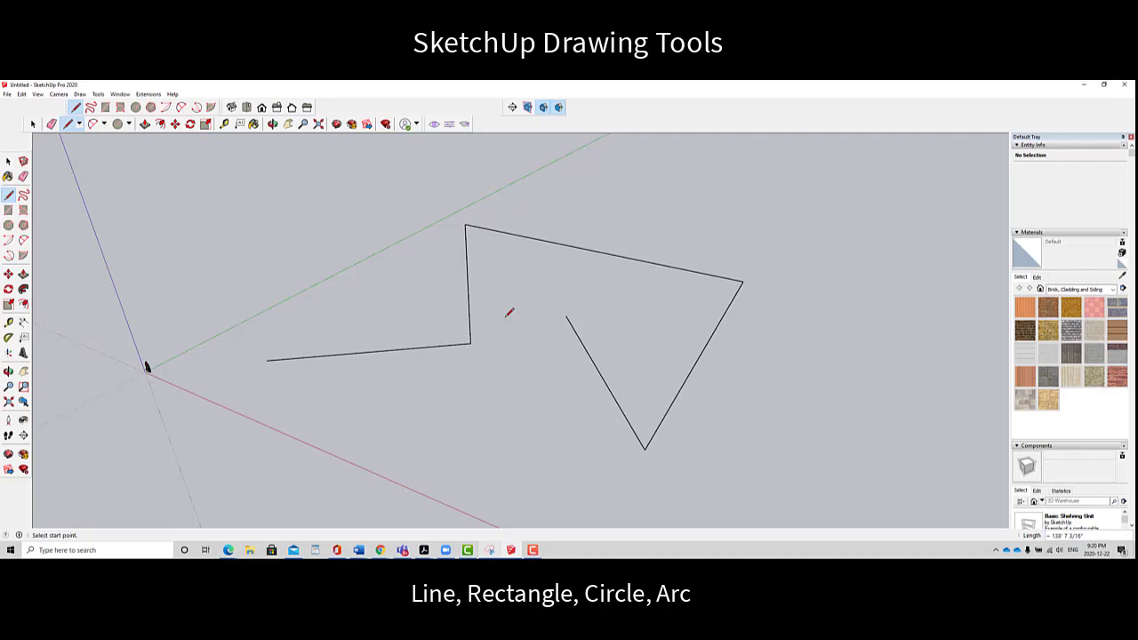
key(ctrl+z)
click(33, 124)
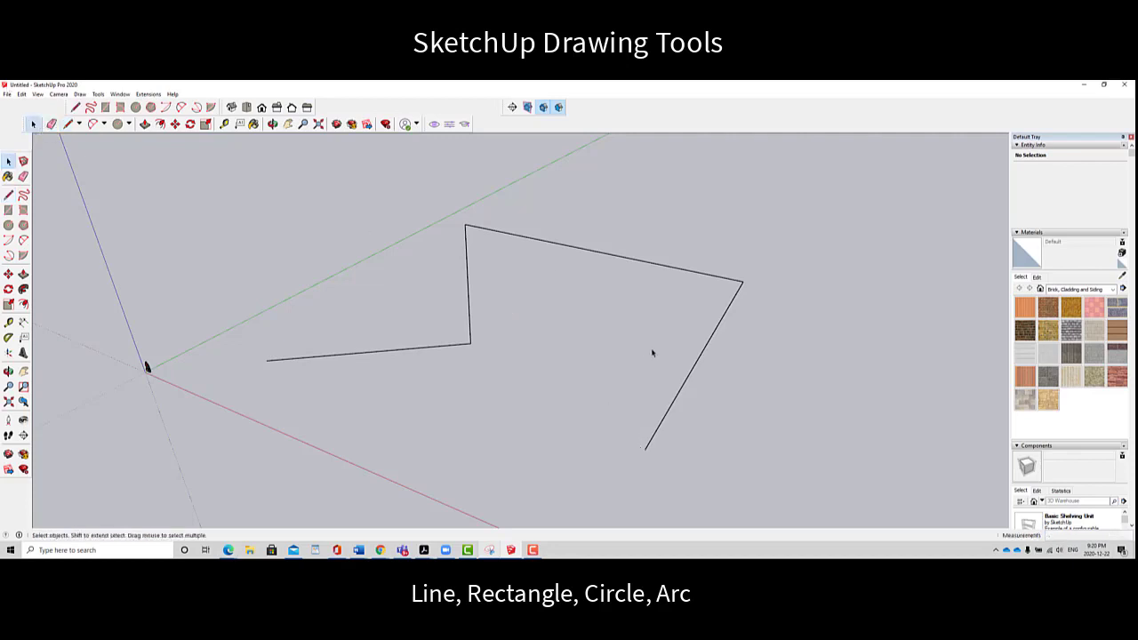
Step: Erase the four connected zigzag lines one after another with the Eraser
drag(753, 422, 582, 334)
drag(331, 197, 331, 197)
click(464, 243)
click(52, 123)
click(410, 346)
click(469, 307)
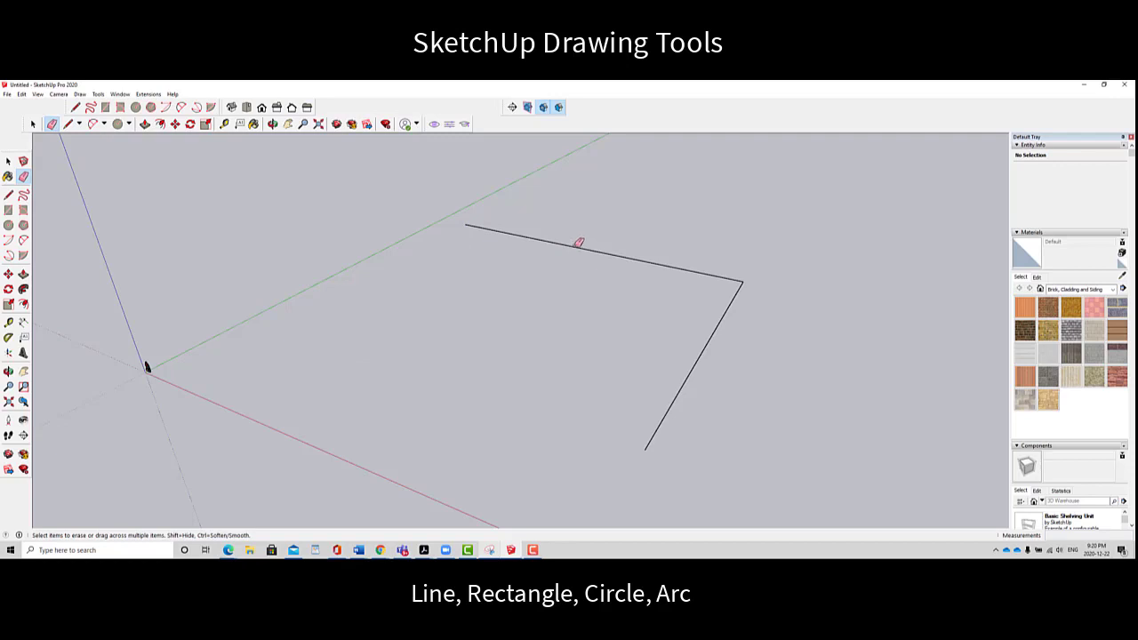
click(579, 246)
click(712, 339)
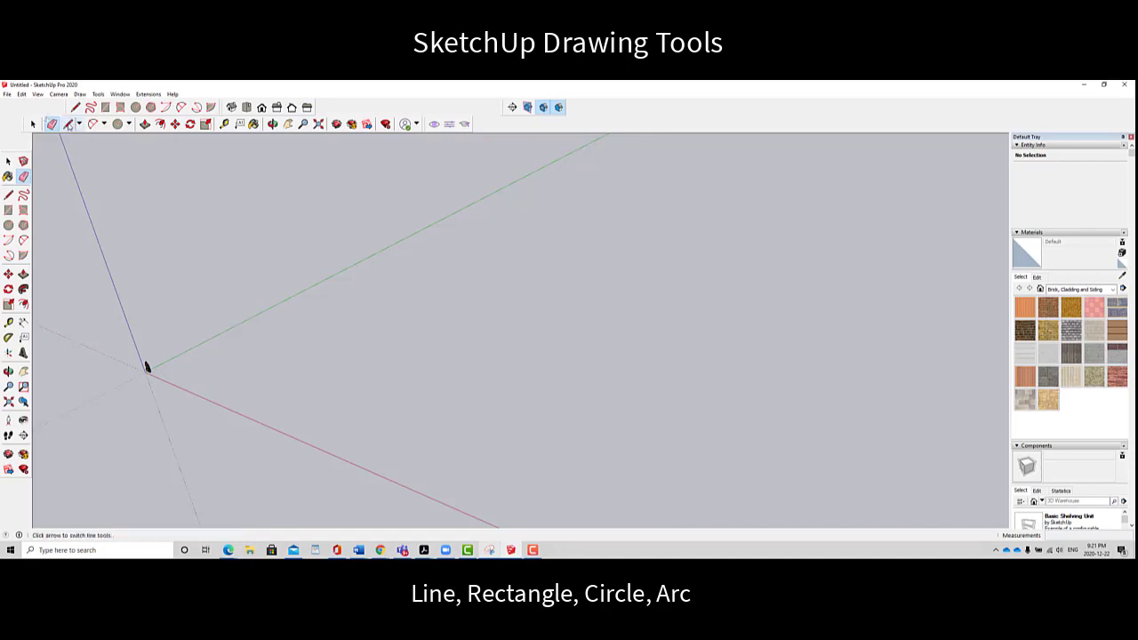
key(l)
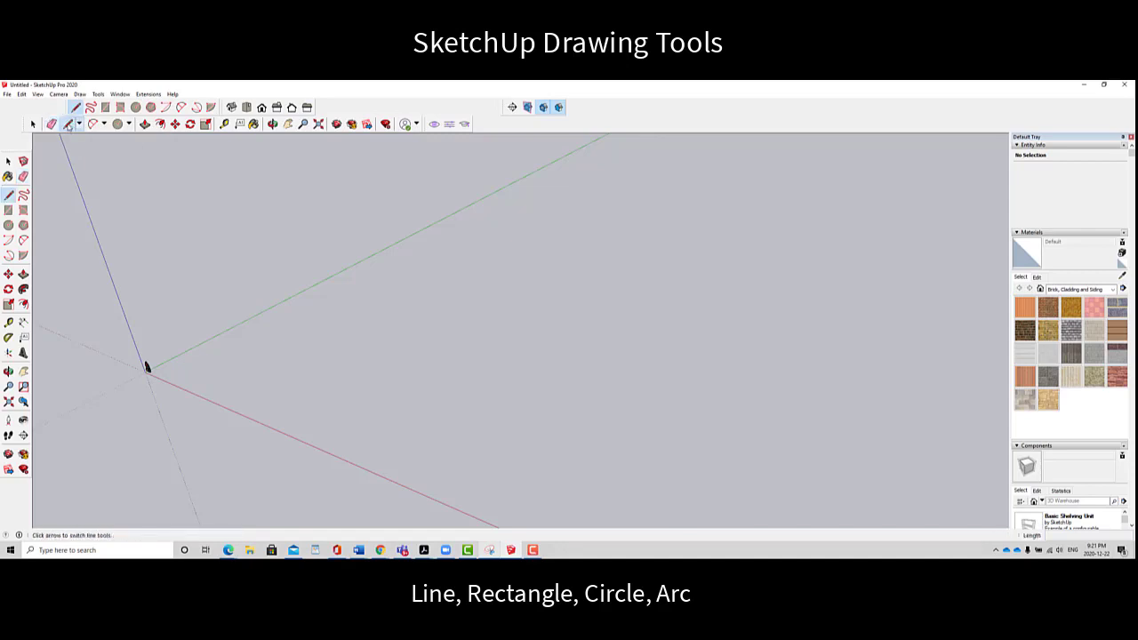
click(270, 361)
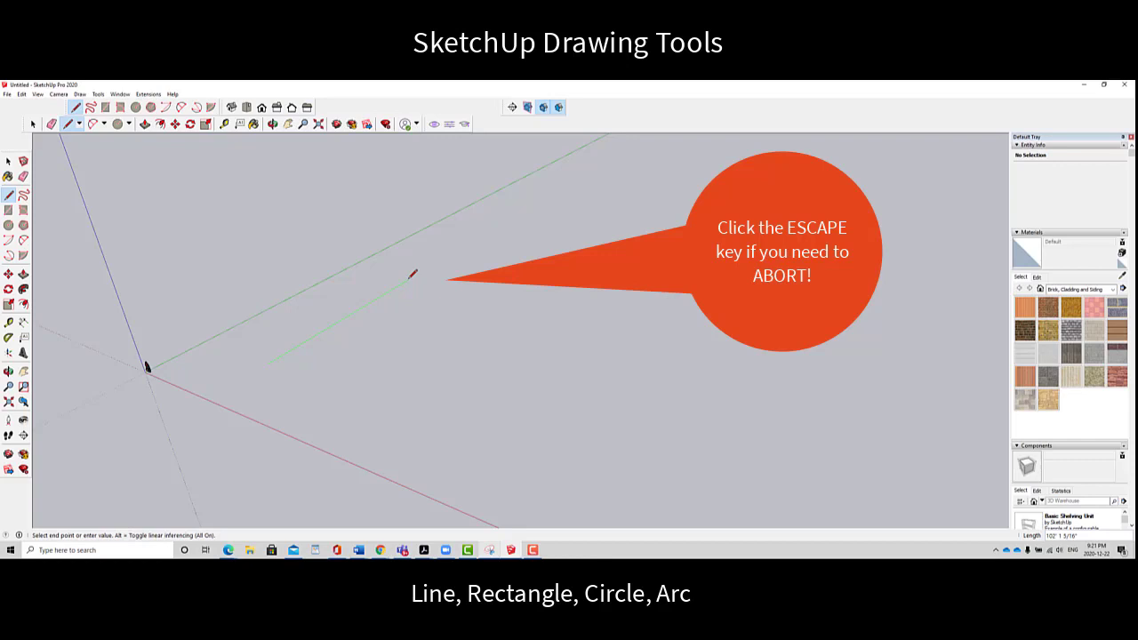
key(Escape)
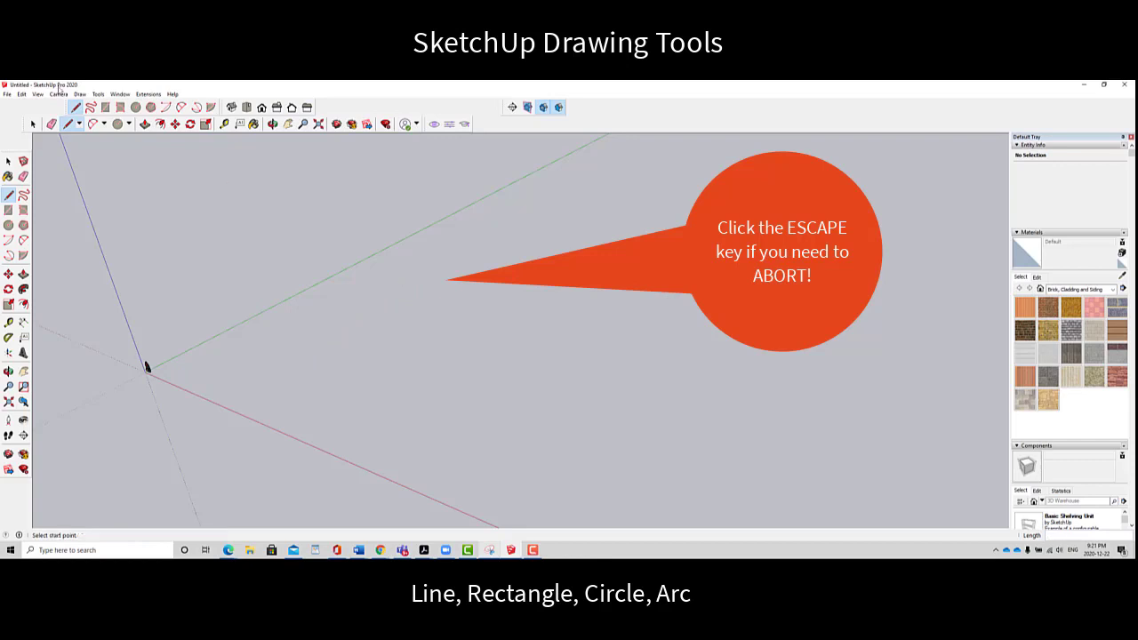
Step: Draw a closed square from four connected 20' lines along the green and red axis directions
click(280, 375)
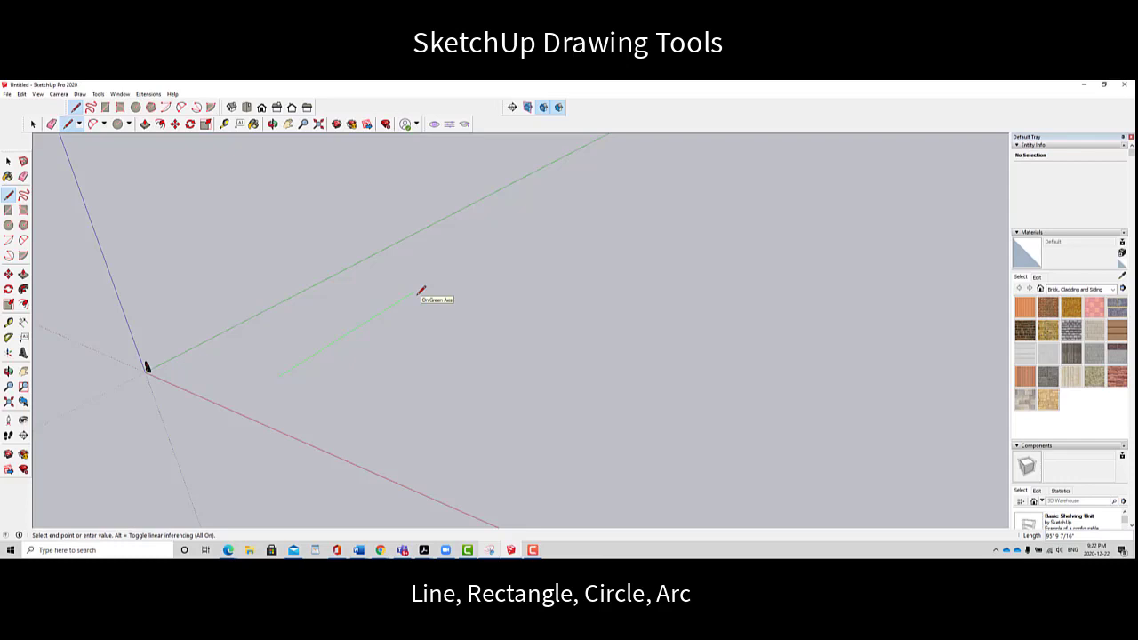
text(2')
key(Return)
scroll(271, 396, up, 4)
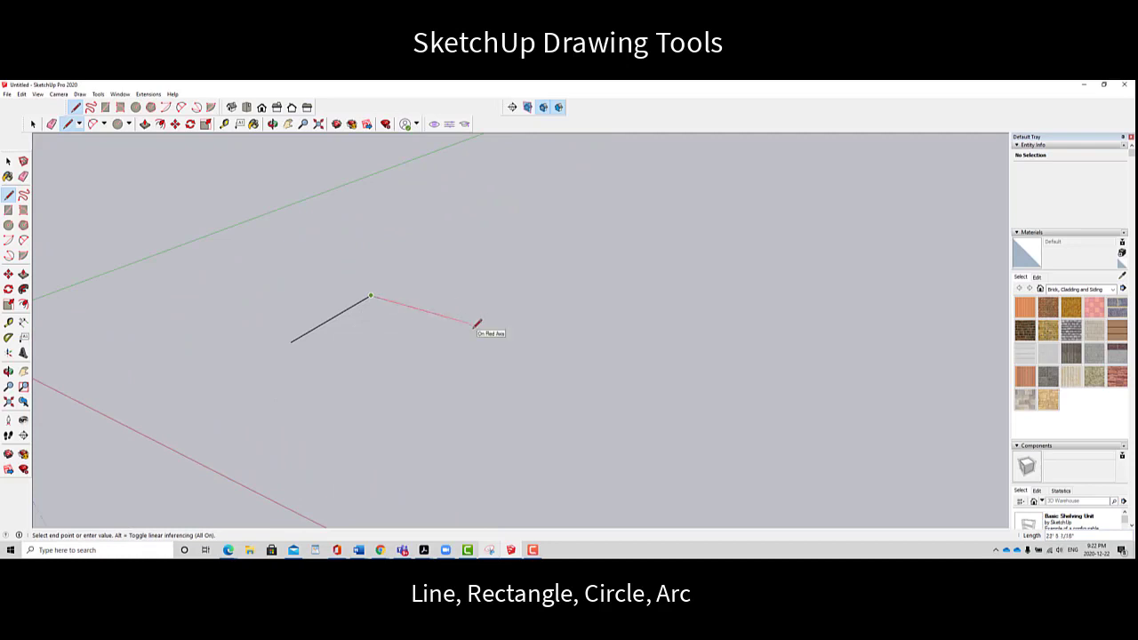
text(20)
key(Return)
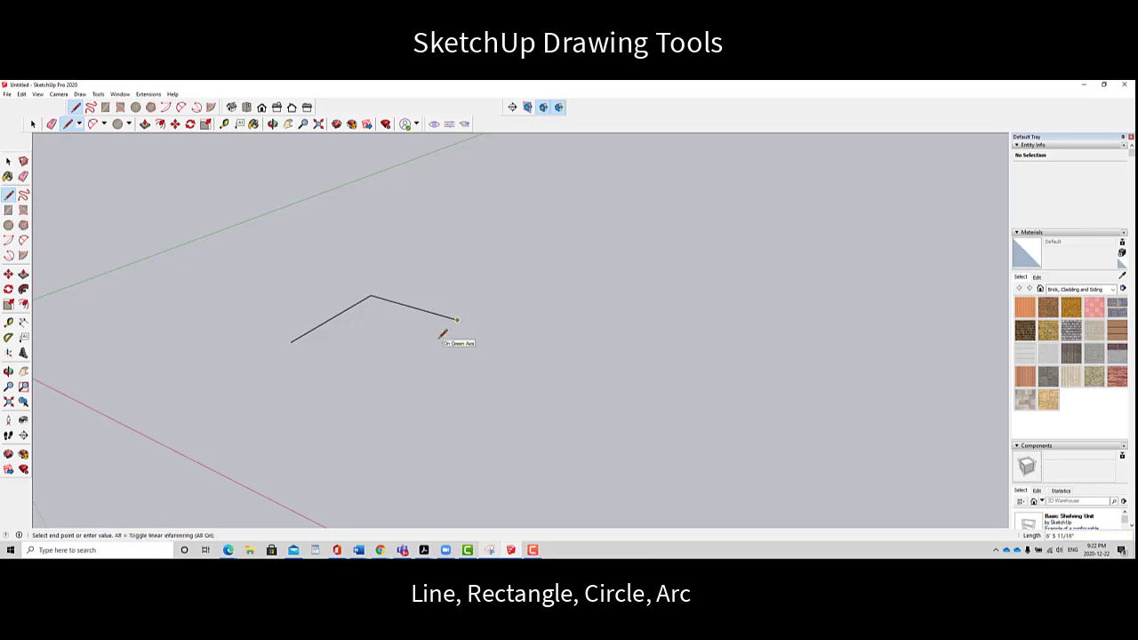
click(385, 372)
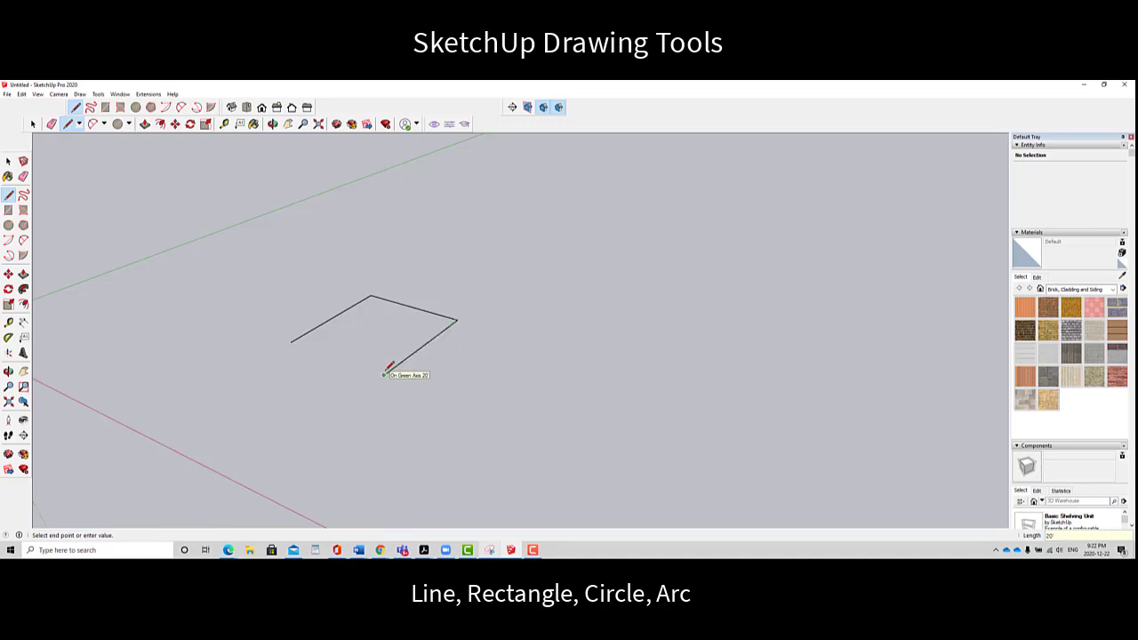
click(290, 342)
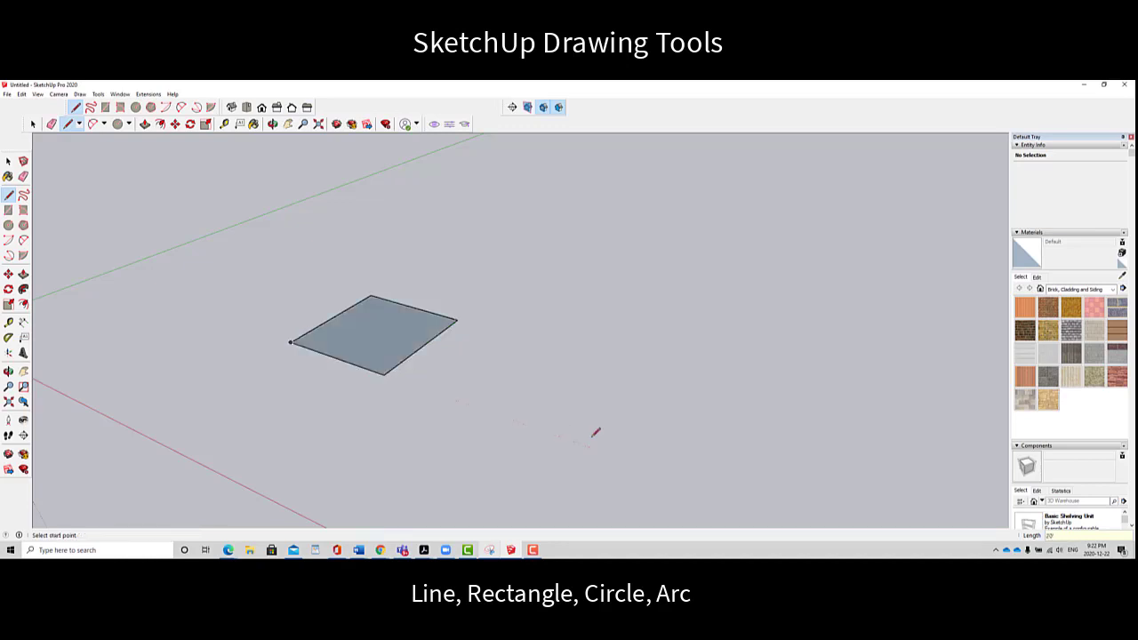
Step: Orbit around the square and delete it
mouse_move(431, 312)
middle_down()
mouse_move(411, 448)
mouse_move(436, 276)
mouse_move(396, 462)
mouse_move(432, 417)
mouse_move(450, 297)
mouse_move(423, 335)
mouse_move(501, 403)
mouse_move(489, 382)
mouse_move(536, 346)
mouse_move(419, 326)
mouse_move(448, 287)
mouse_move(417, 305)
mouse_move(421, 317)
middle_up()
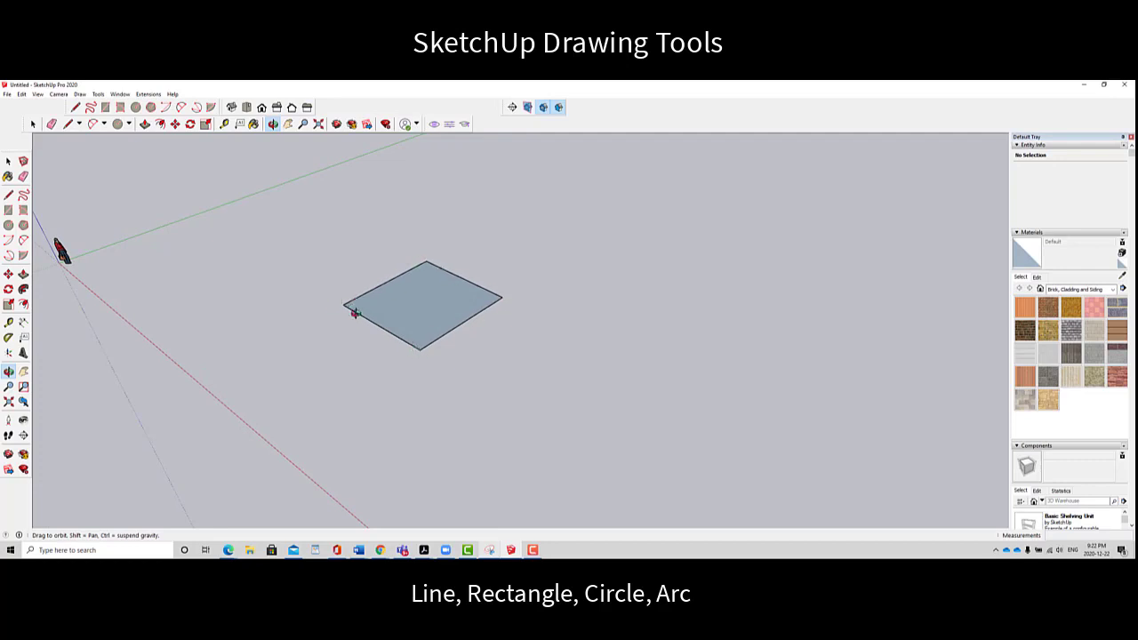
drag(321, 307, 399, 293)
click(34, 123)
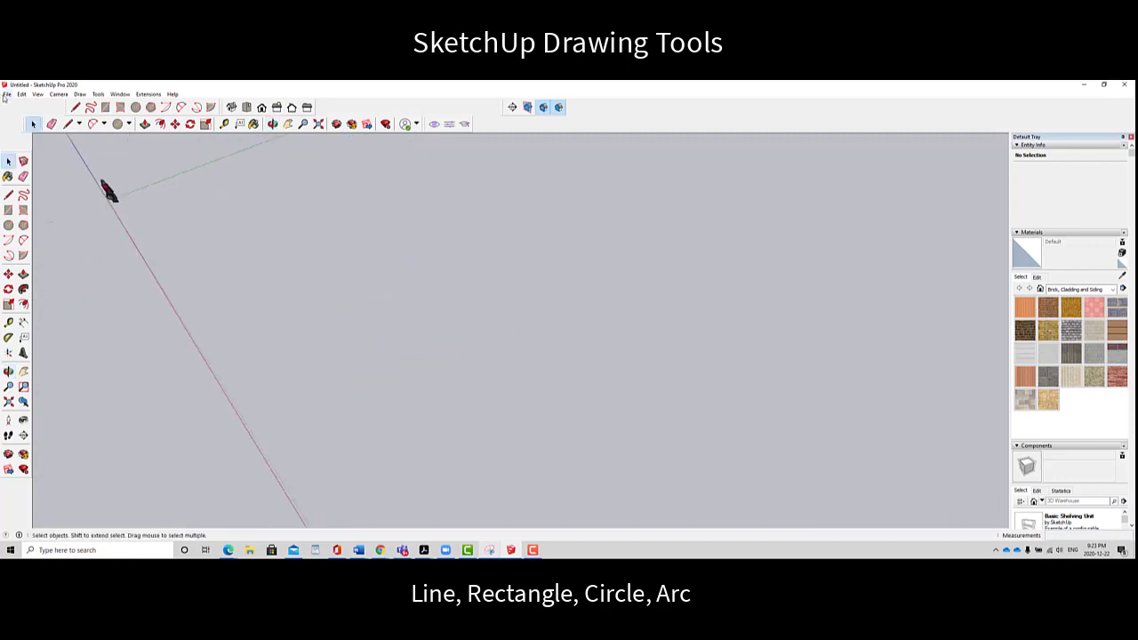
Step: Draw a closed 20' by 20' square with connected lines along the green and red axis directions, then return to the Select tool
click(289, 125)
drag(377, 222, 323, 229)
click(69, 125)
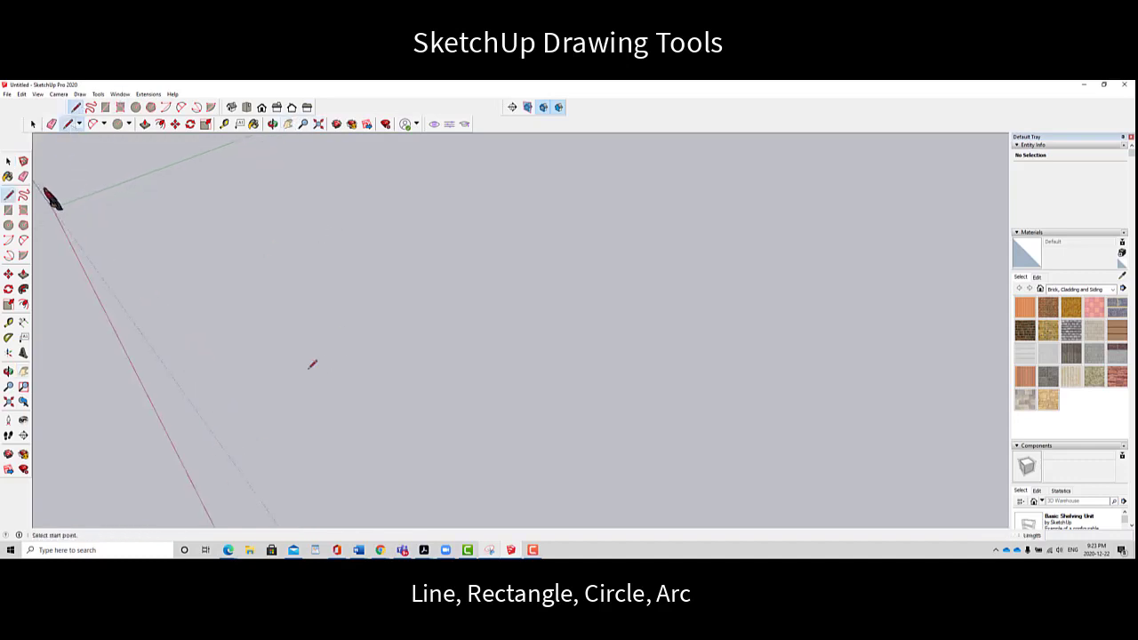
click(240, 319)
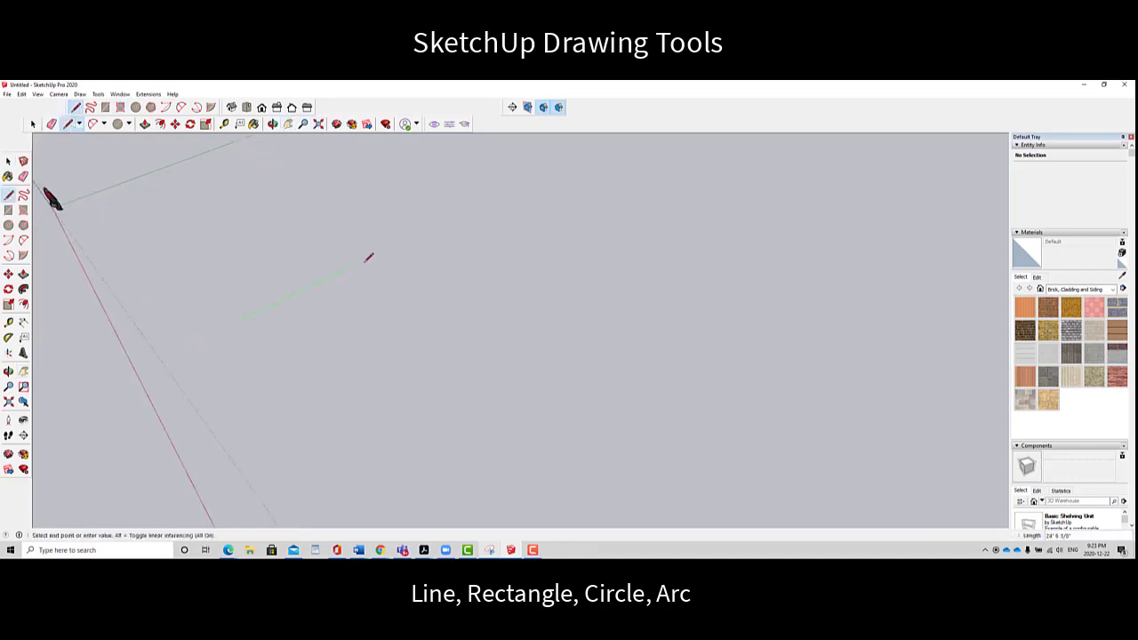
text(20')
key(Return)
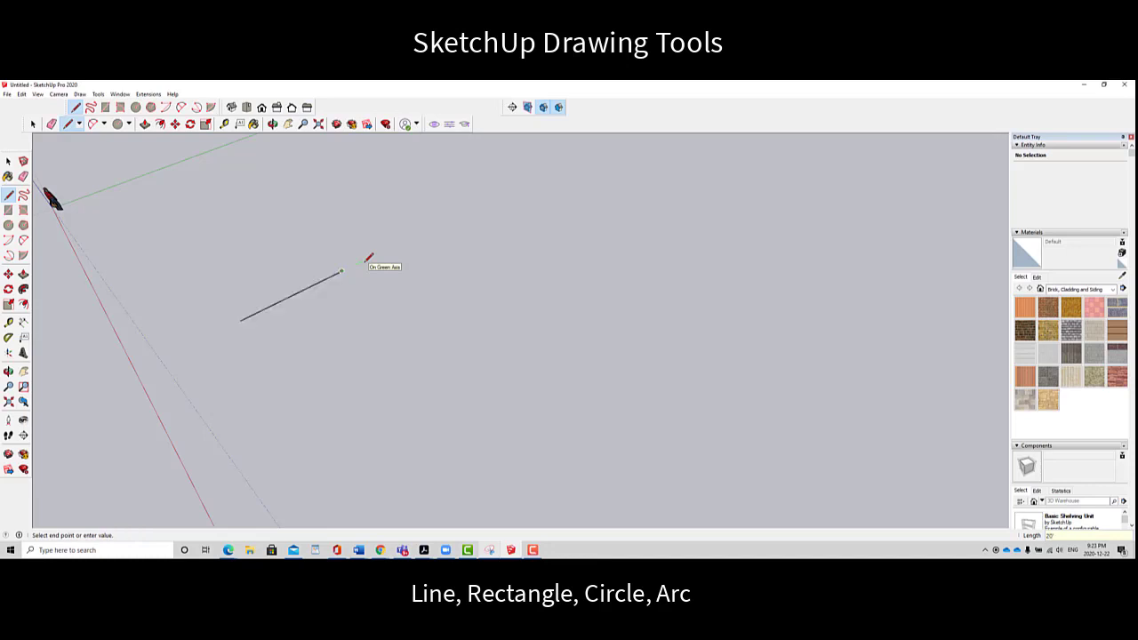
text(20')
key(Return)
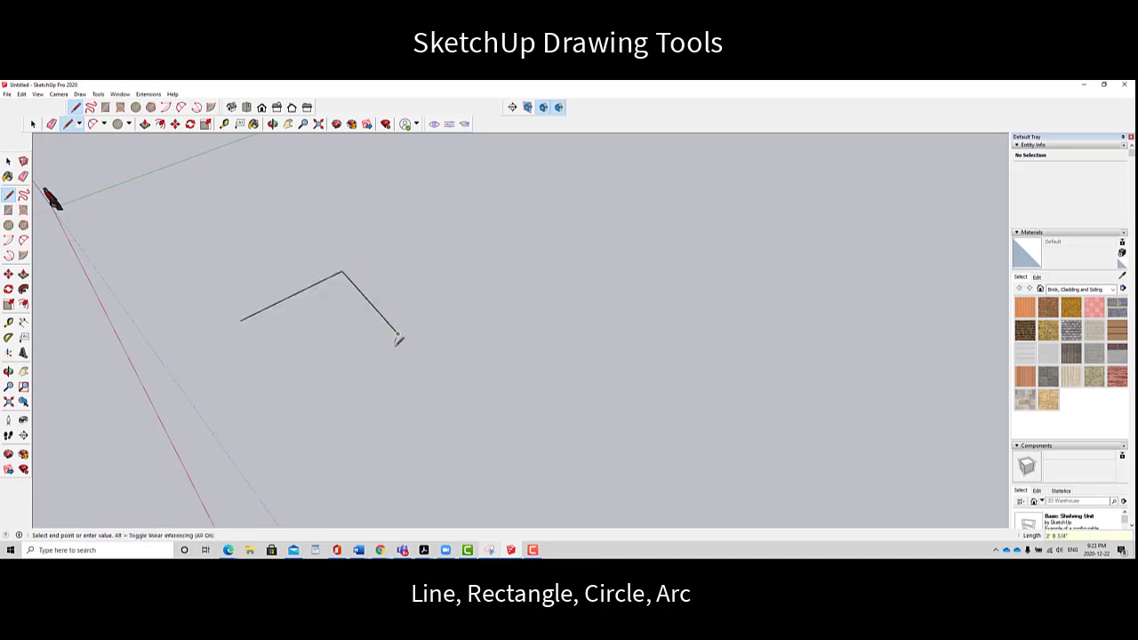
text(20)
key(Return)
click(242, 319)
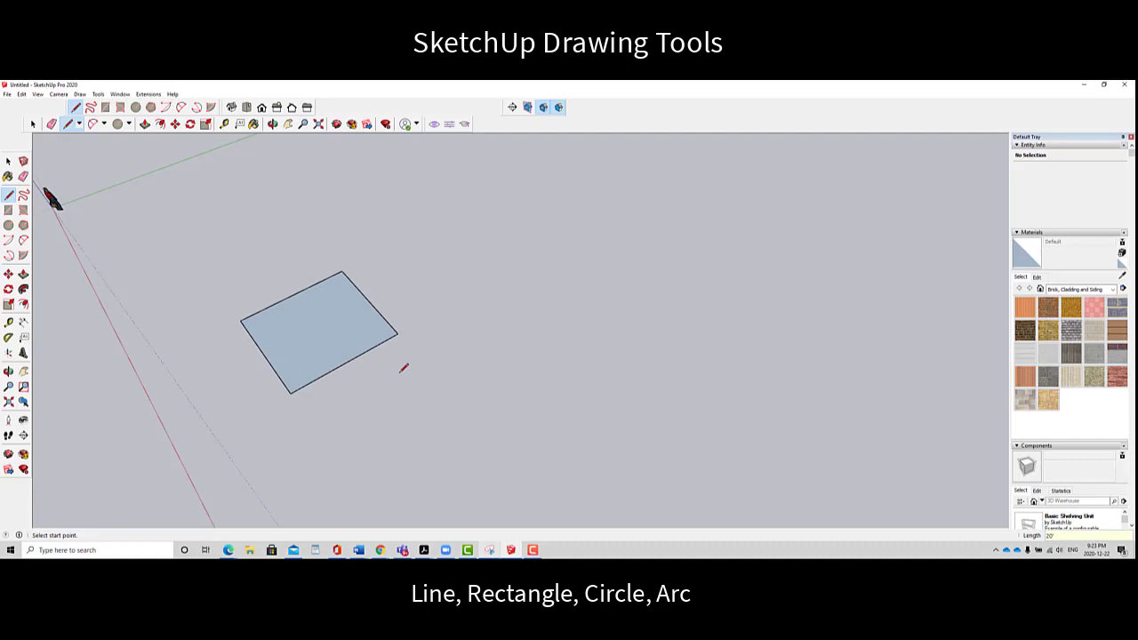
click(33, 123)
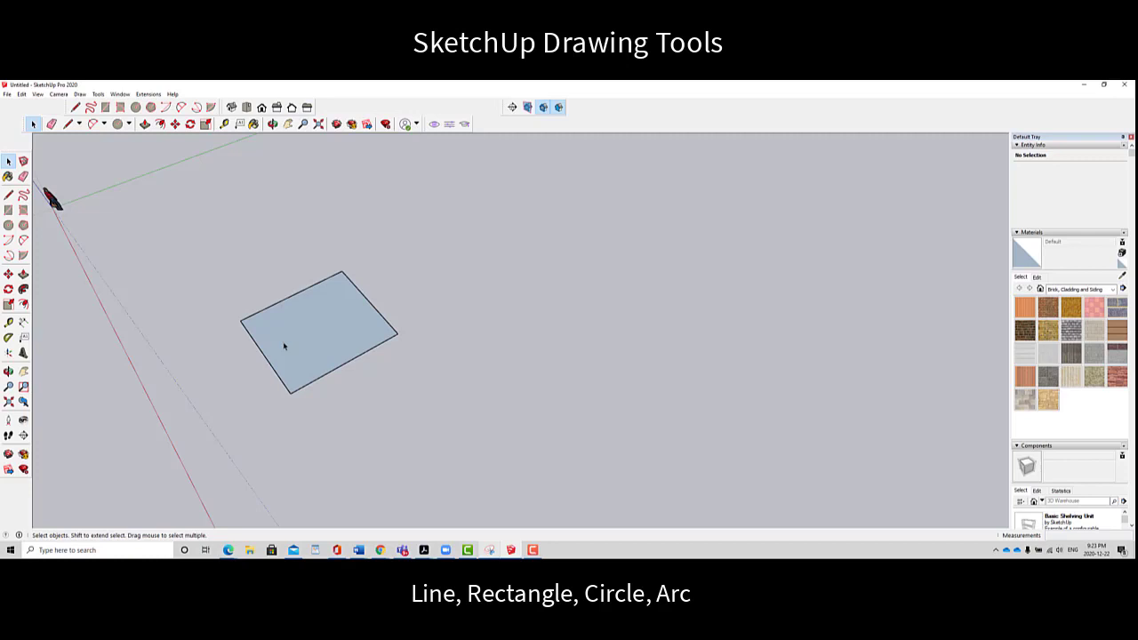
Step: Start an L-shaped outline beside the square with a 20' line along the green axis and a 20' line along the red axis
click(288, 124)
drag(385, 281, 430, 297)
scroll(368, 272, down, 5)
scroll(358, 287, up, 2)
key(l)
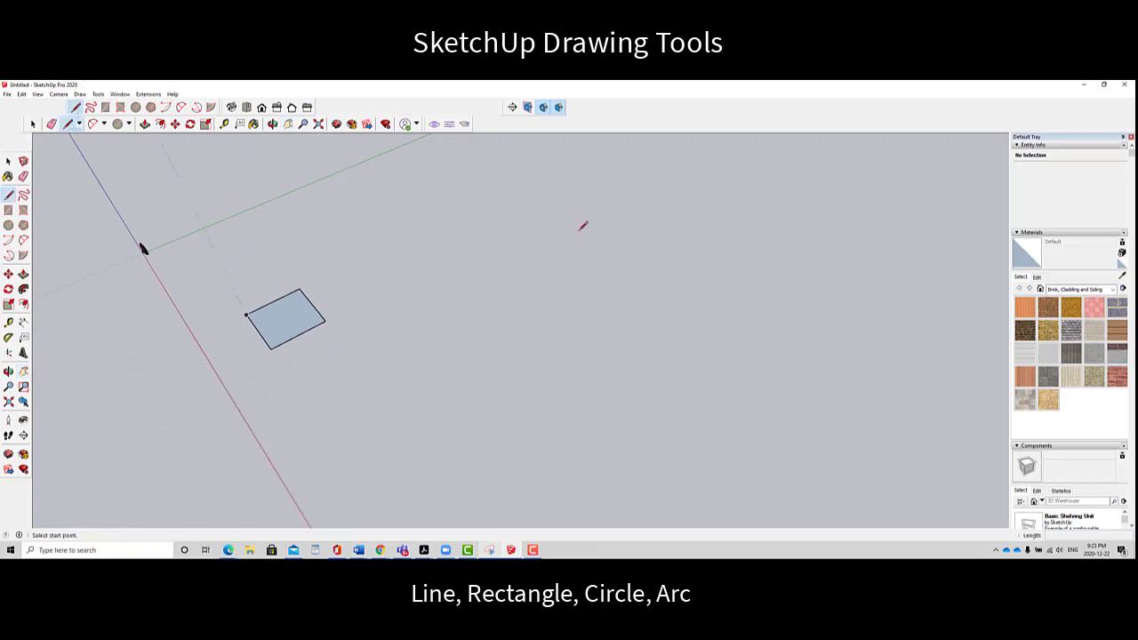
click(379, 283)
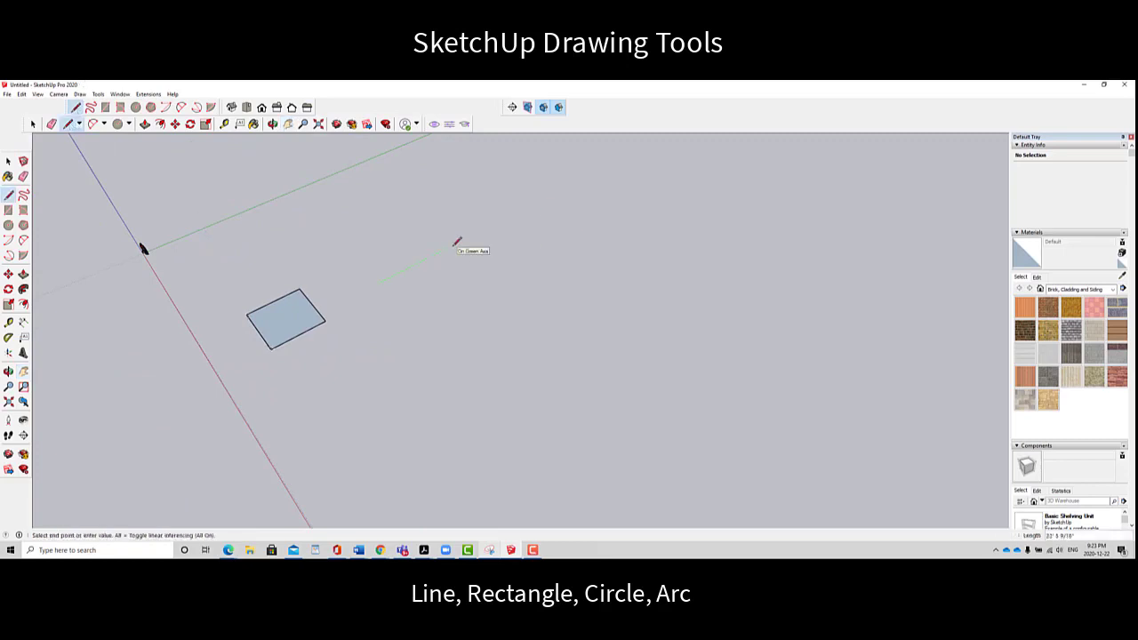
text(20')
key(Return)
text(20')
key(Return)
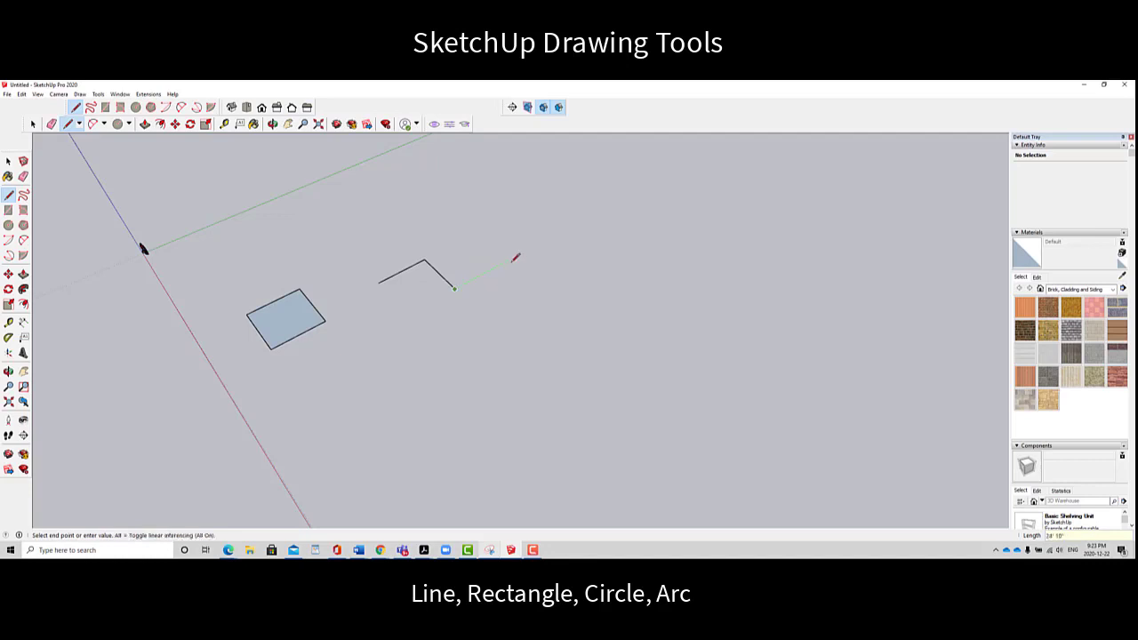
Step: Complete the L-shaped outline with 20' along green, 20' along red and 40' back along green, closing it at its start point
text(20)
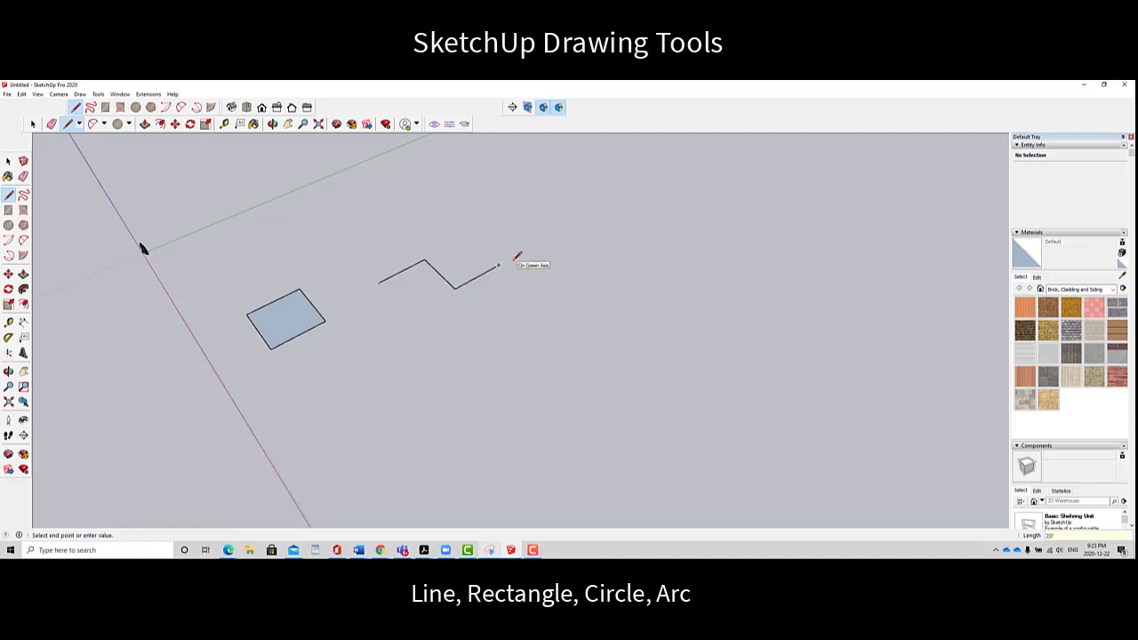
text(')
key(Return)
text(2)
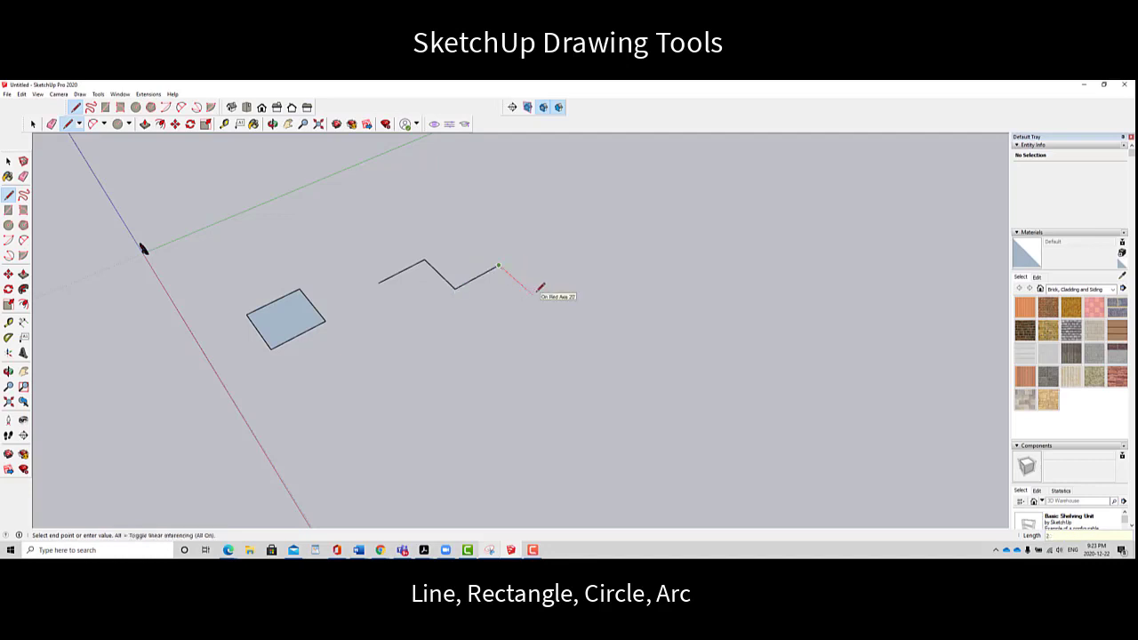
text(0')
key(Return)
text(40')
key(Return)
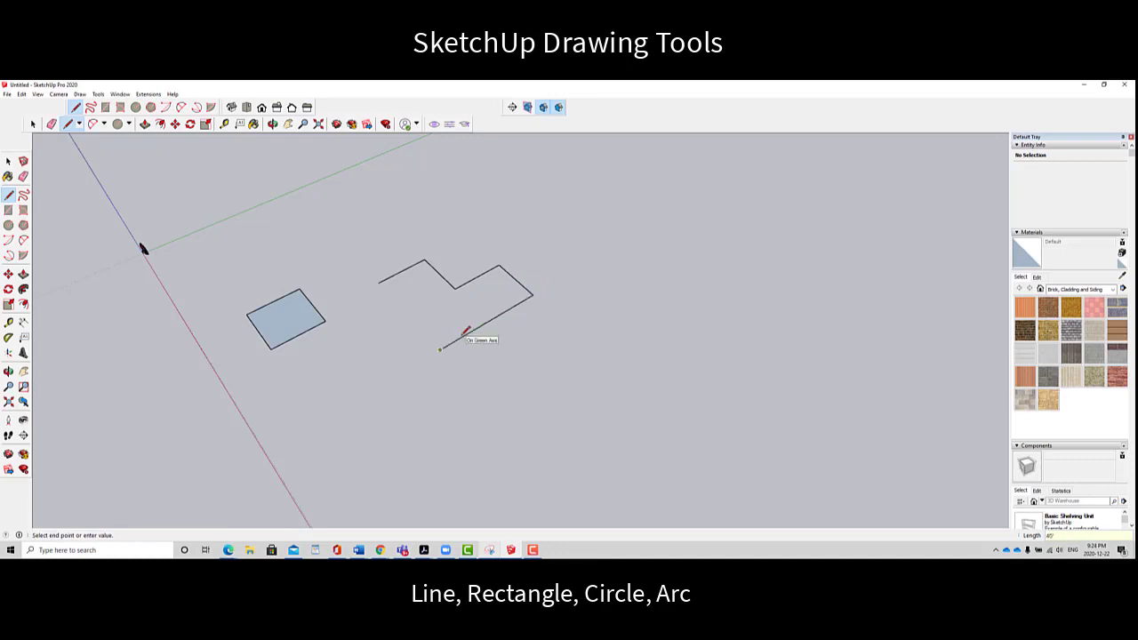
click(378, 282)
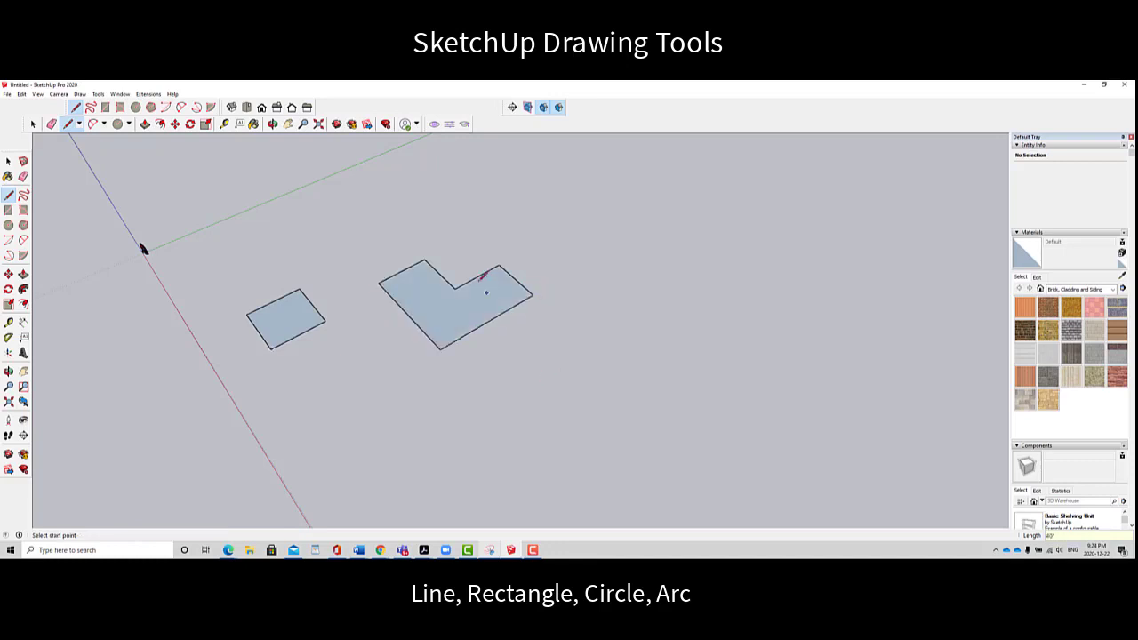
Step: Draw a short separate line along the green axis beside the L-shape, entering length 20 without a foot mark
scroll(482, 277, up, 2)
click(273, 123)
drag(389, 322, 413, 315)
scroll(401, 302, down, 2)
scroll(401, 302, up, 2)
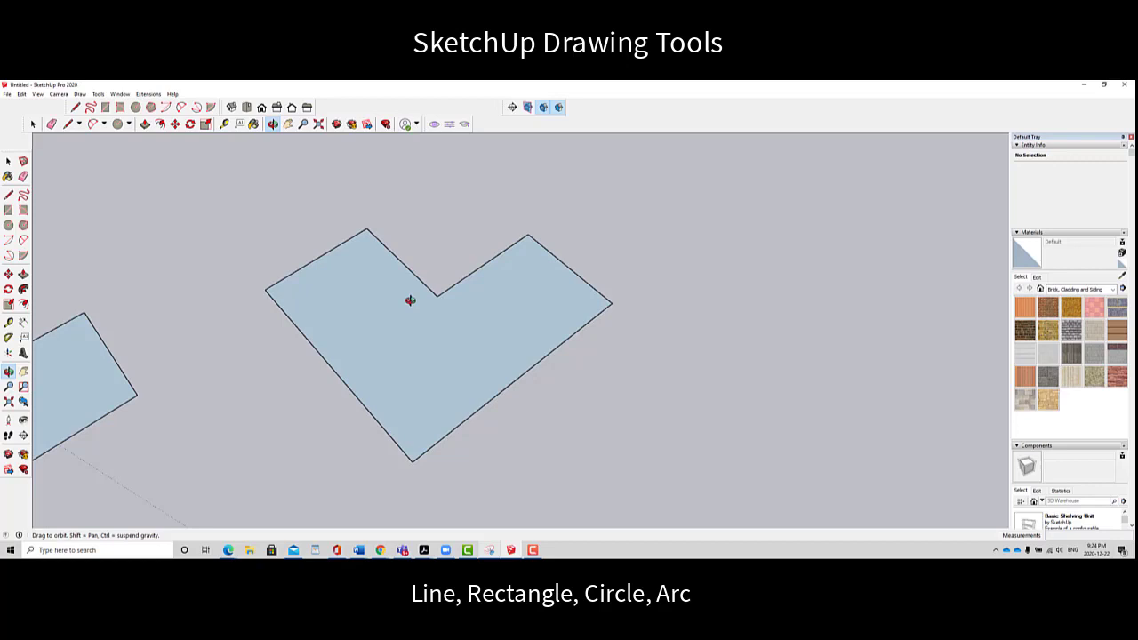
click(67, 123)
click(561, 441)
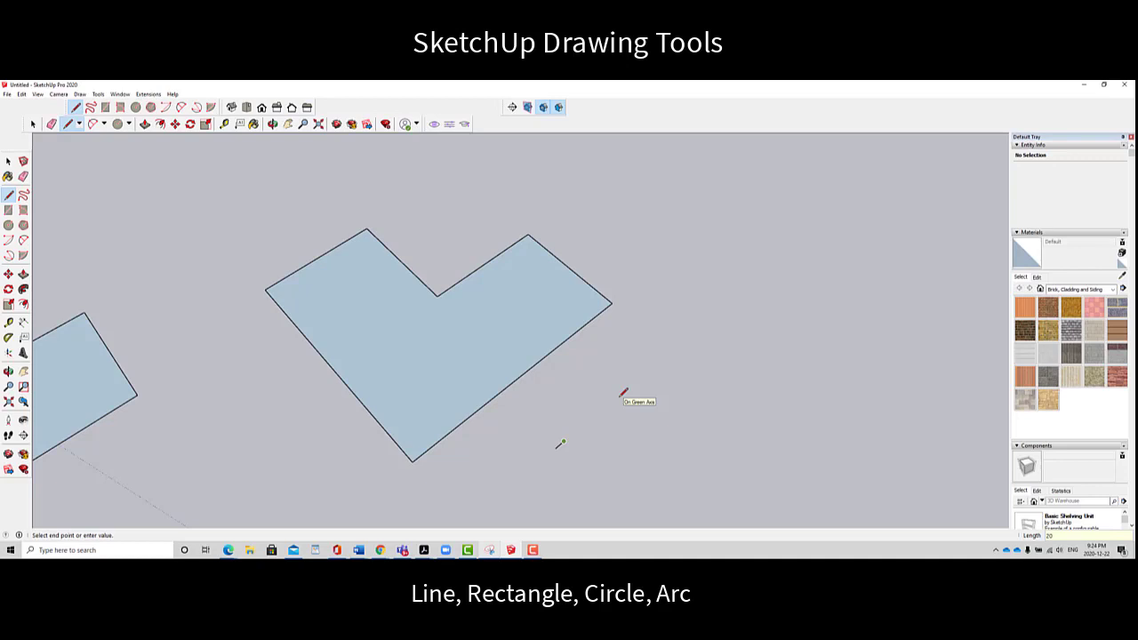
key(Escape)
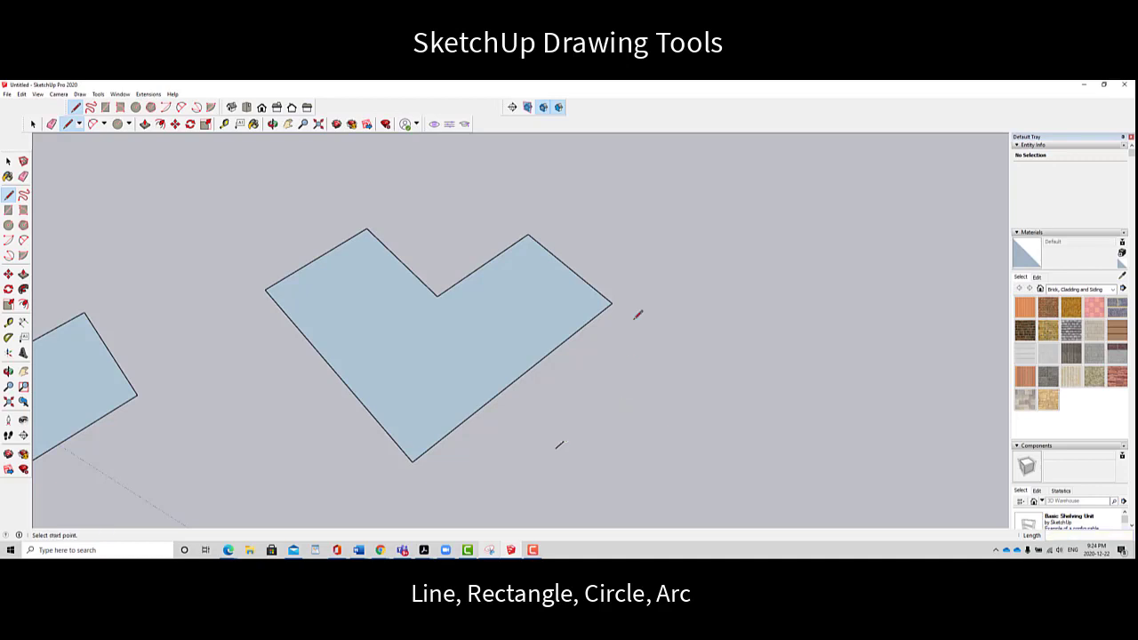
Step: Draw a separate 20' line along the green axis beyond the short line
click(605, 413)
text(2')
key(Return)
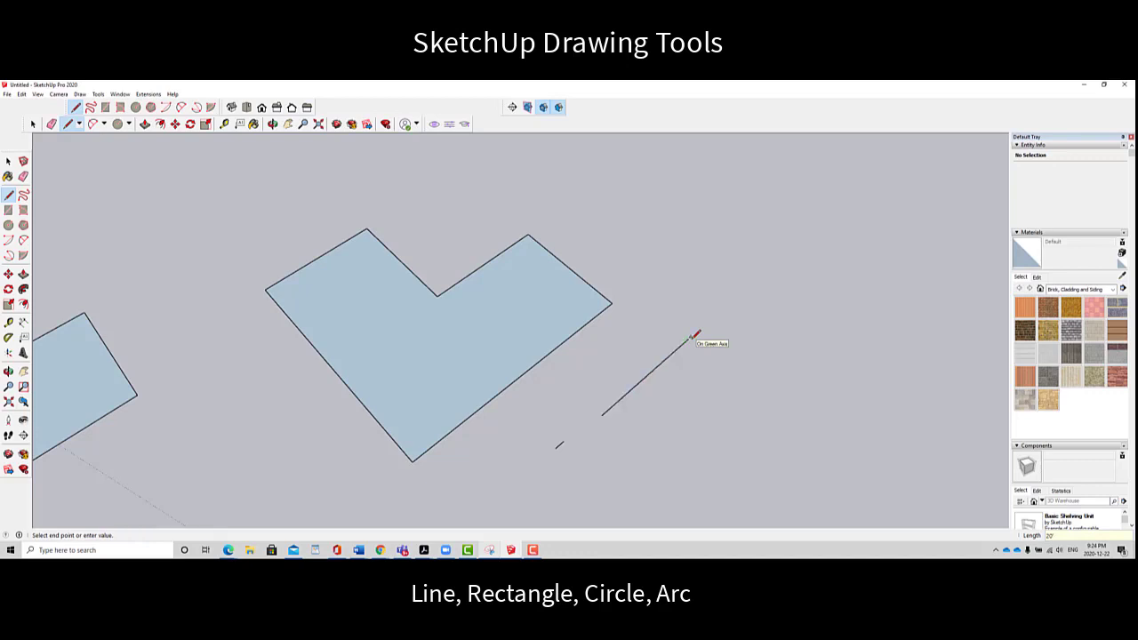
Step: Select the L-shape's face and edges and the neighbouring square in turn to check the area and edge lengths
click(273, 125)
mouse_move(358, 334)
mouse_down()
mouse_move(332, 376)
mouse_move(352, 345)
mouse_up()
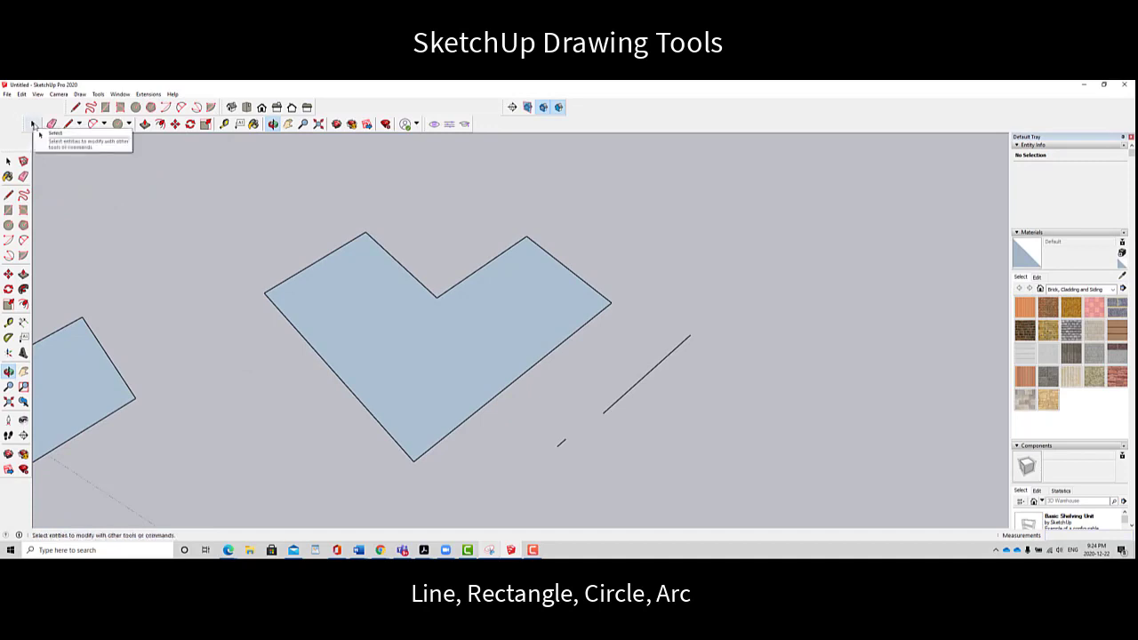
click(33, 124)
click(391, 305)
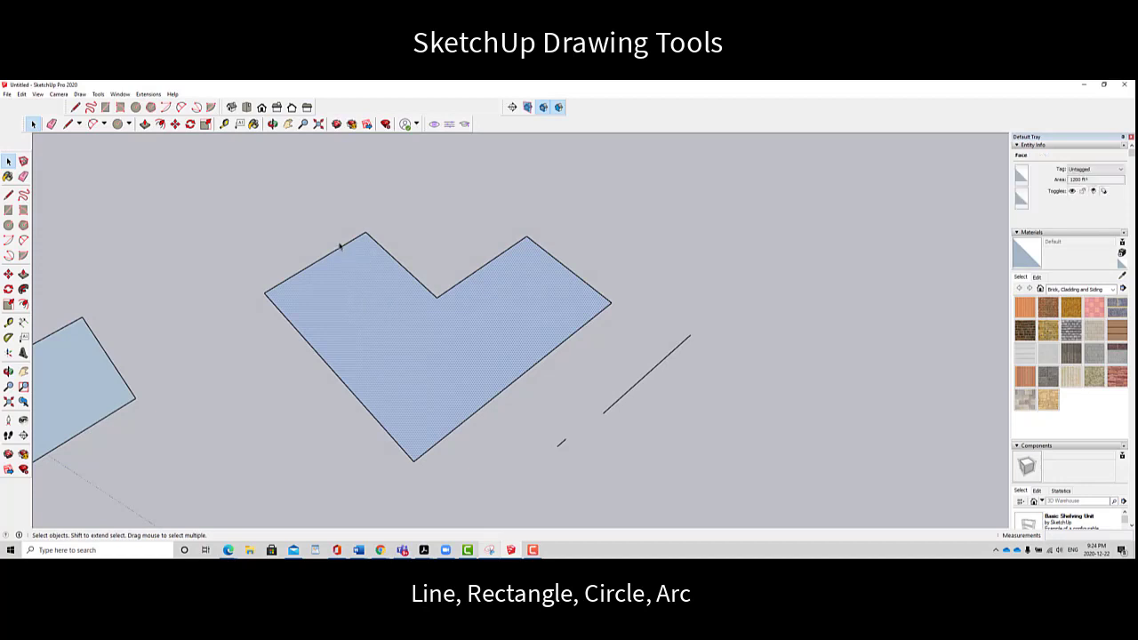
click(393, 259)
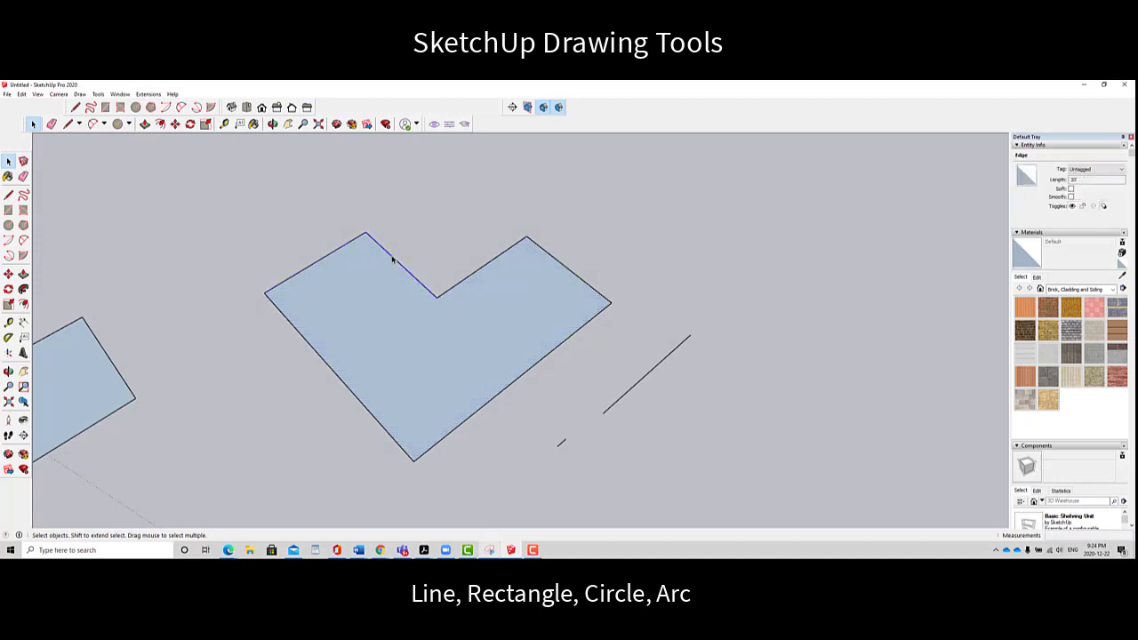
click(320, 356)
click(108, 369)
click(114, 366)
click(336, 333)
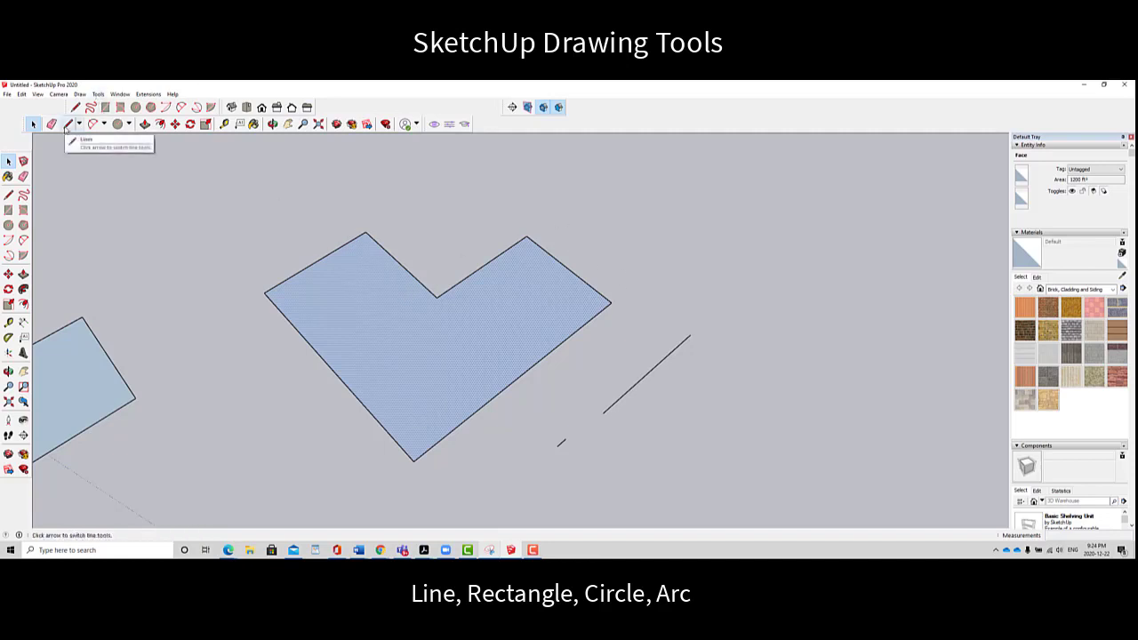
Step: Divide the L-shaped face into four areas with three internal lines running parallel to its edges
click(68, 125)
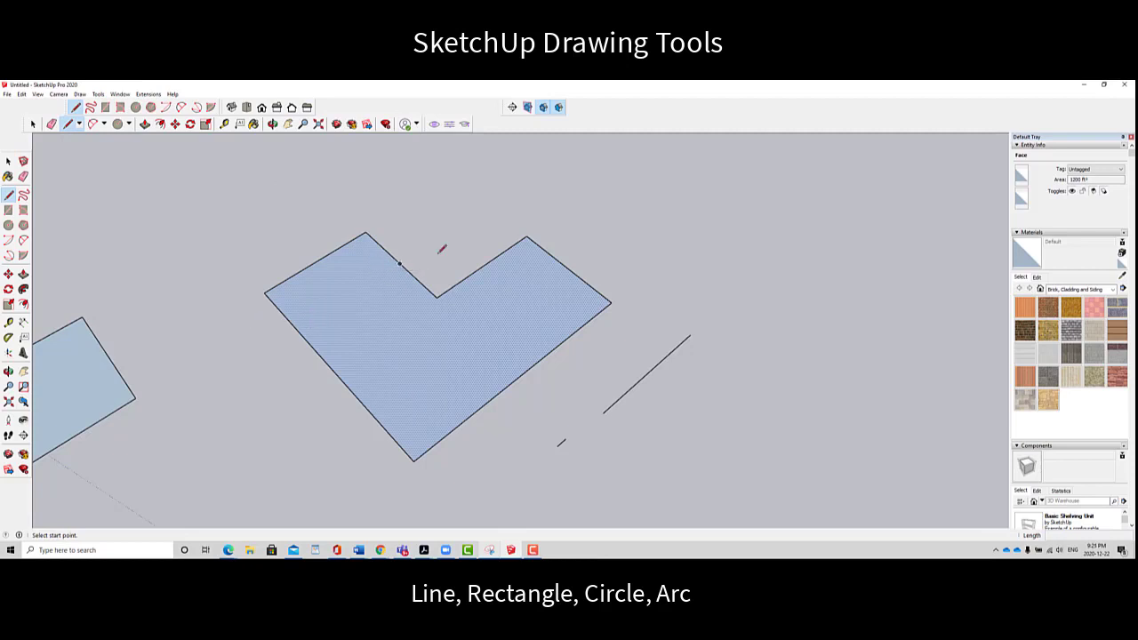
click(399, 263)
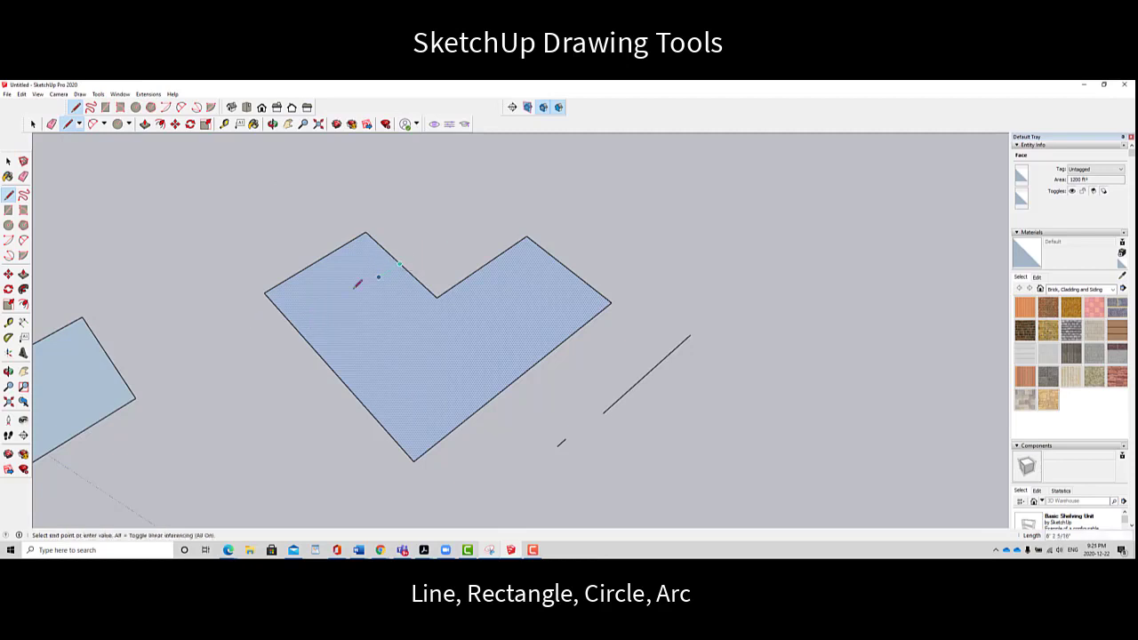
click(298, 329)
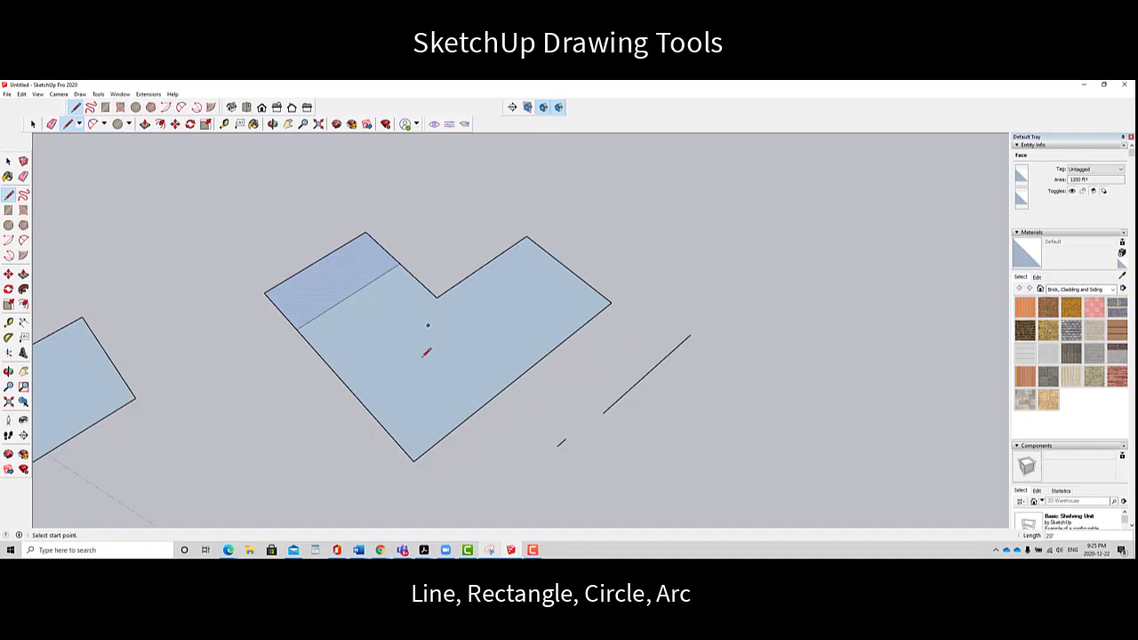
click(350, 295)
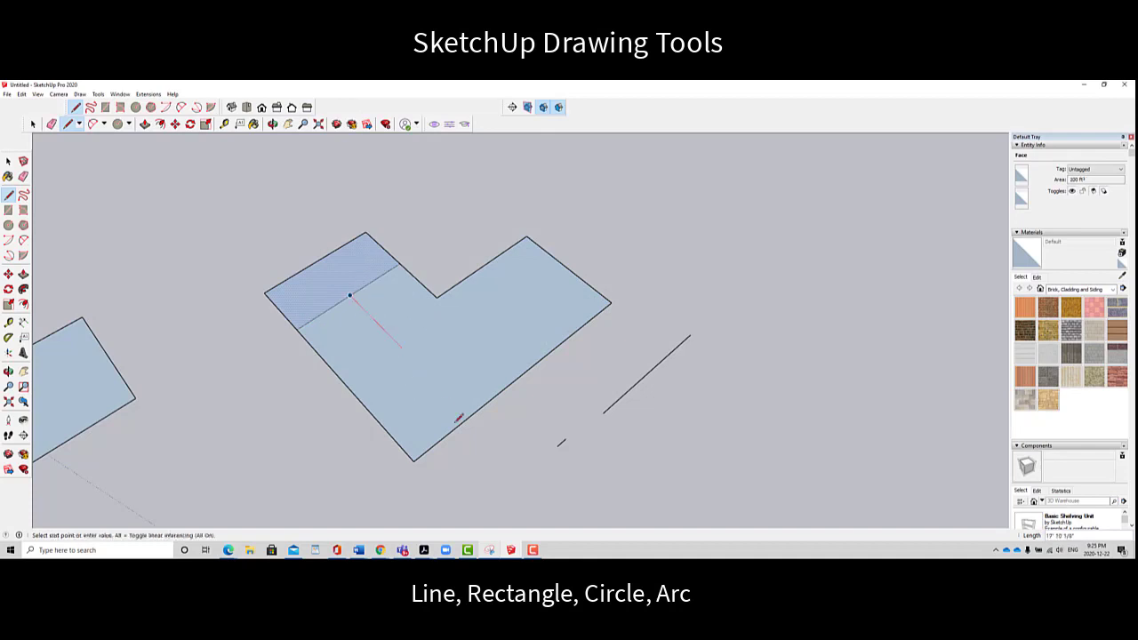
click(470, 415)
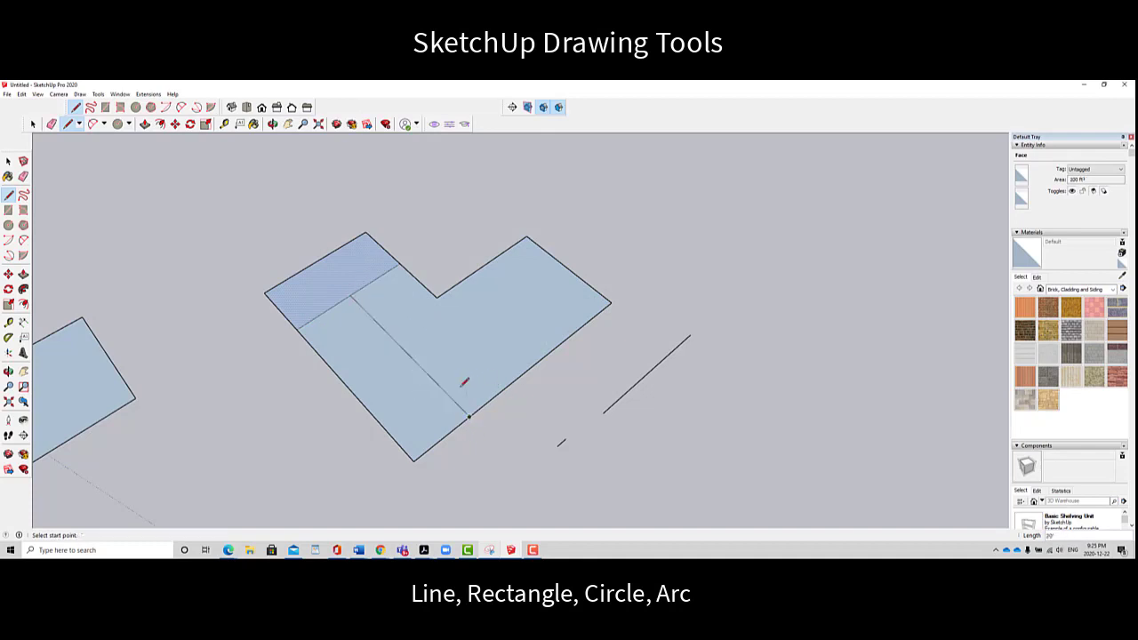
click(566, 268)
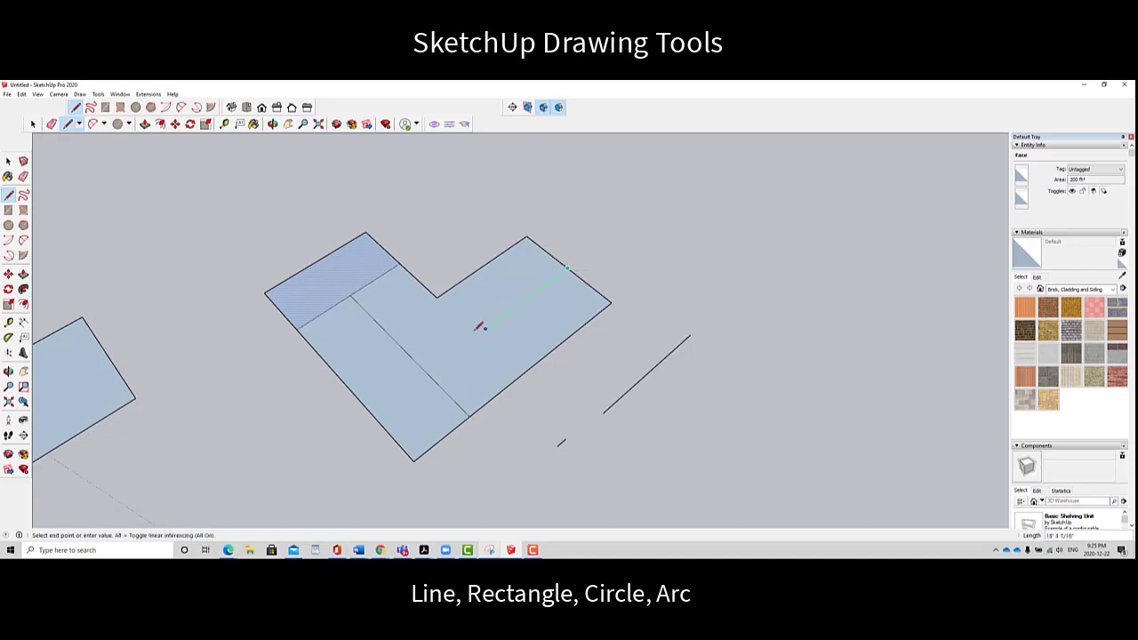
click(427, 372)
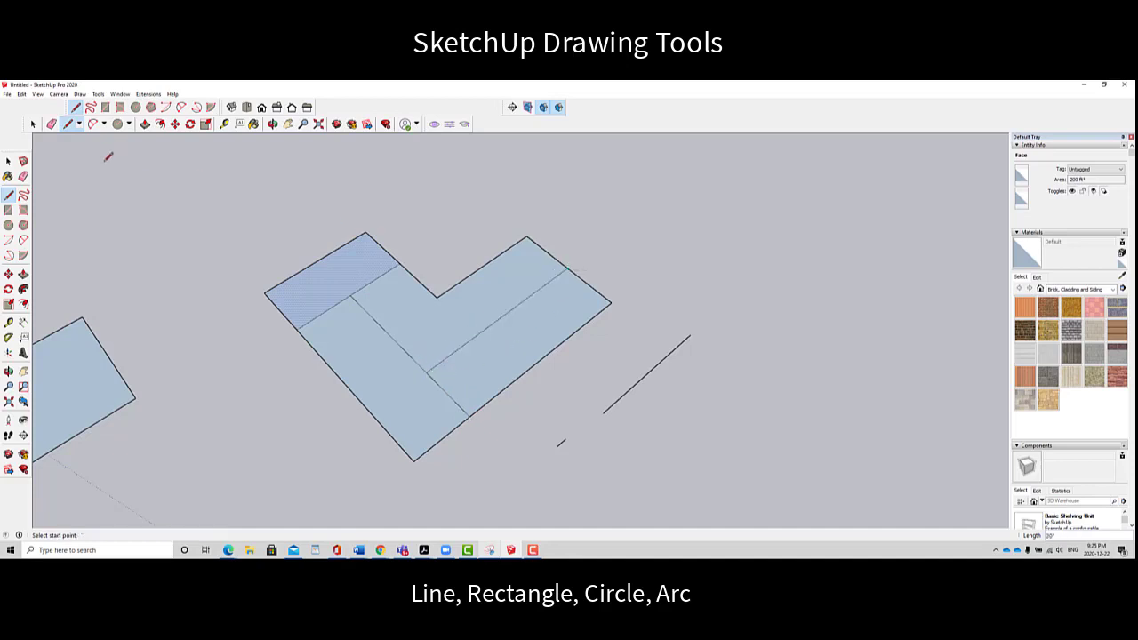
Step: Select each subdivided face of the L-shape in turn to check its area
click(33, 123)
click(429, 380)
click(382, 340)
click(355, 233)
click(519, 349)
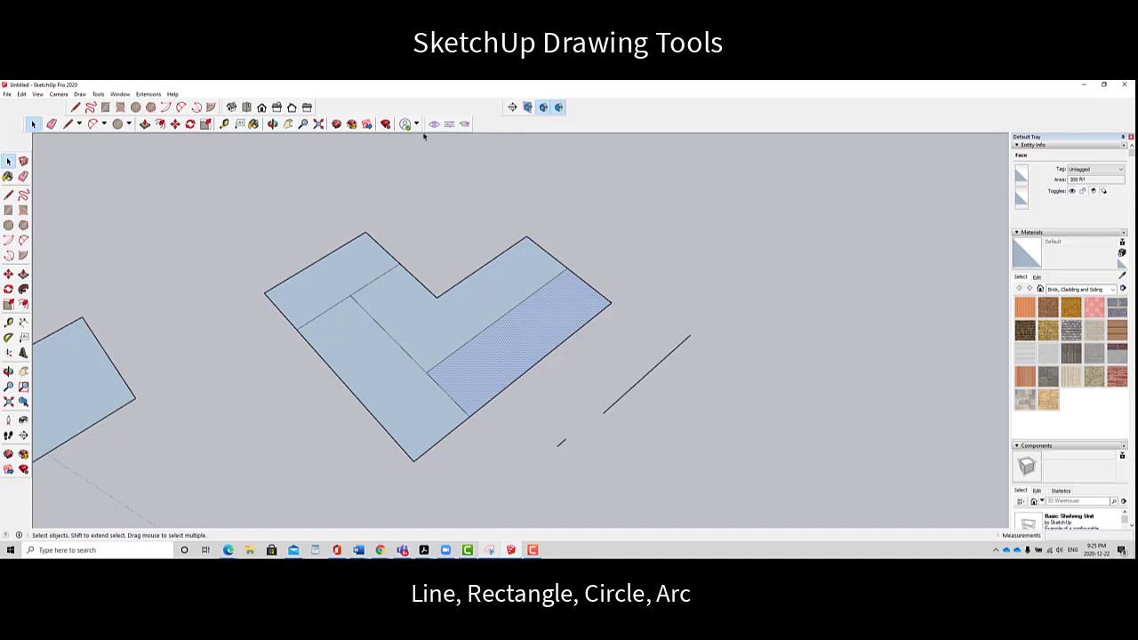
key(h)
drag(477, 282, 436, 286)
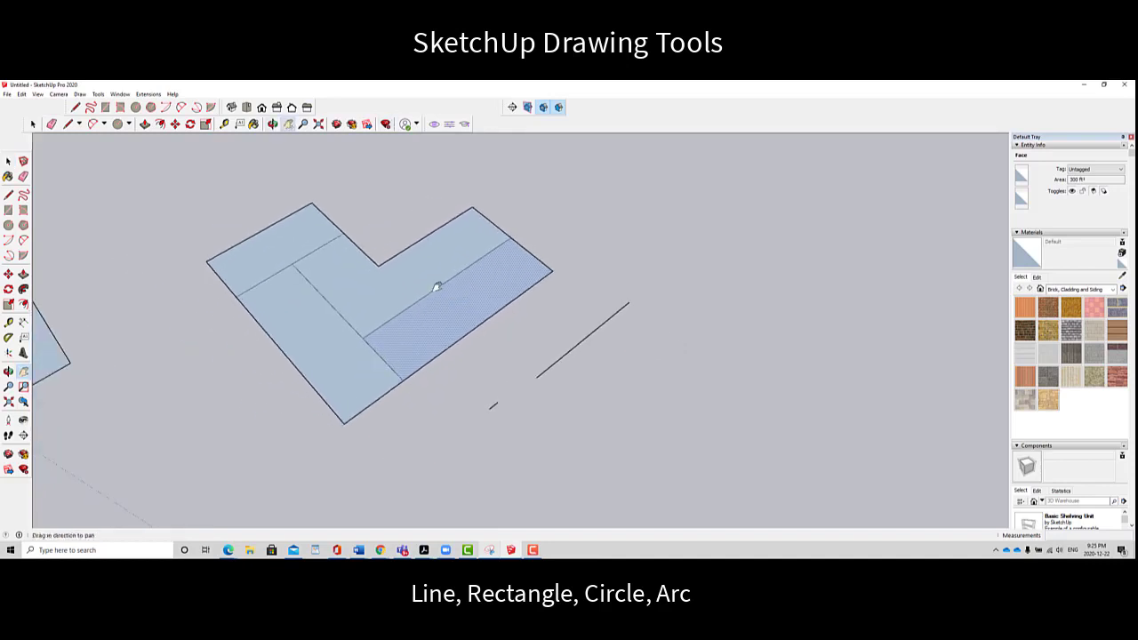
key(o)
drag(323, 336, 446, 235)
key(space)
click(449, 240)
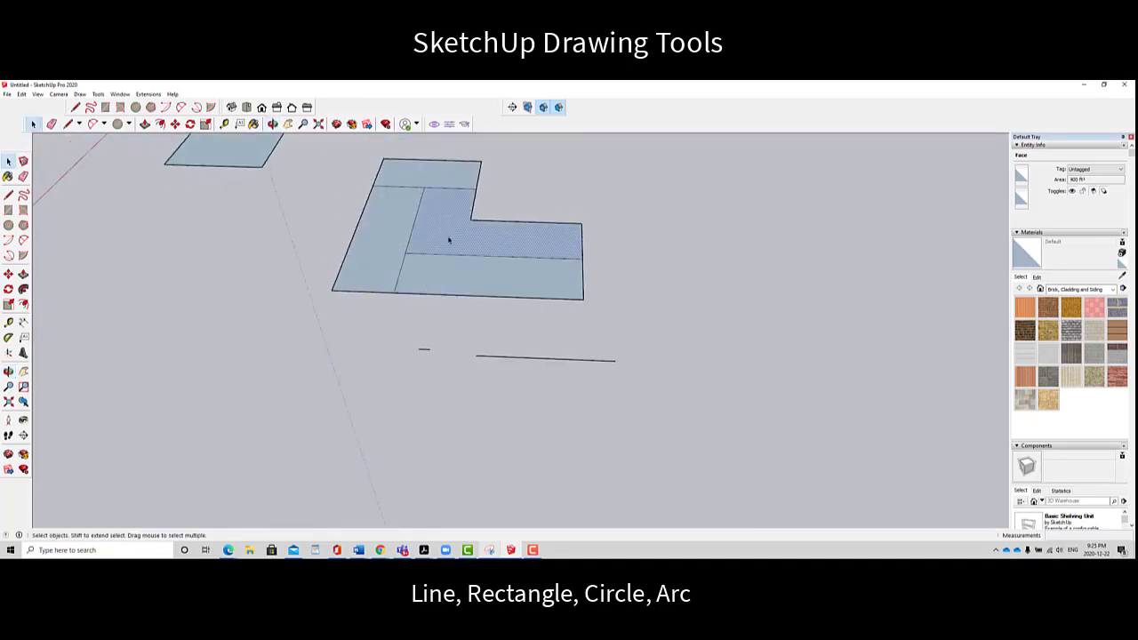
Step: Erase the short line and the separate longer line beside the L-shape
key(o)
drag(262, 330, 480, 307)
click(51, 124)
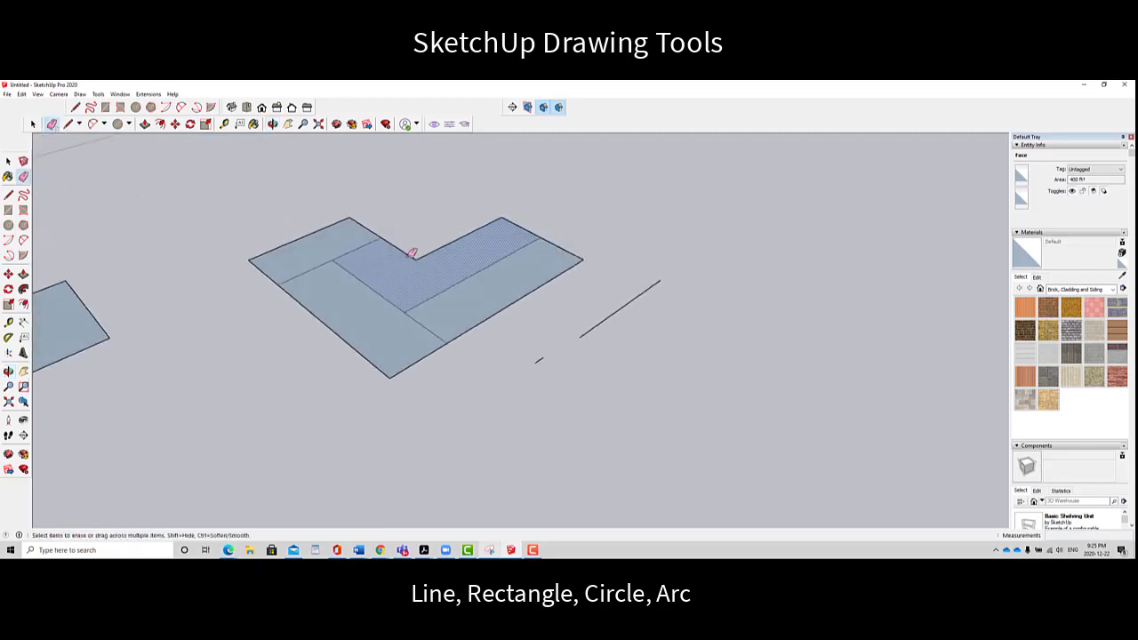
click(539, 361)
click(601, 323)
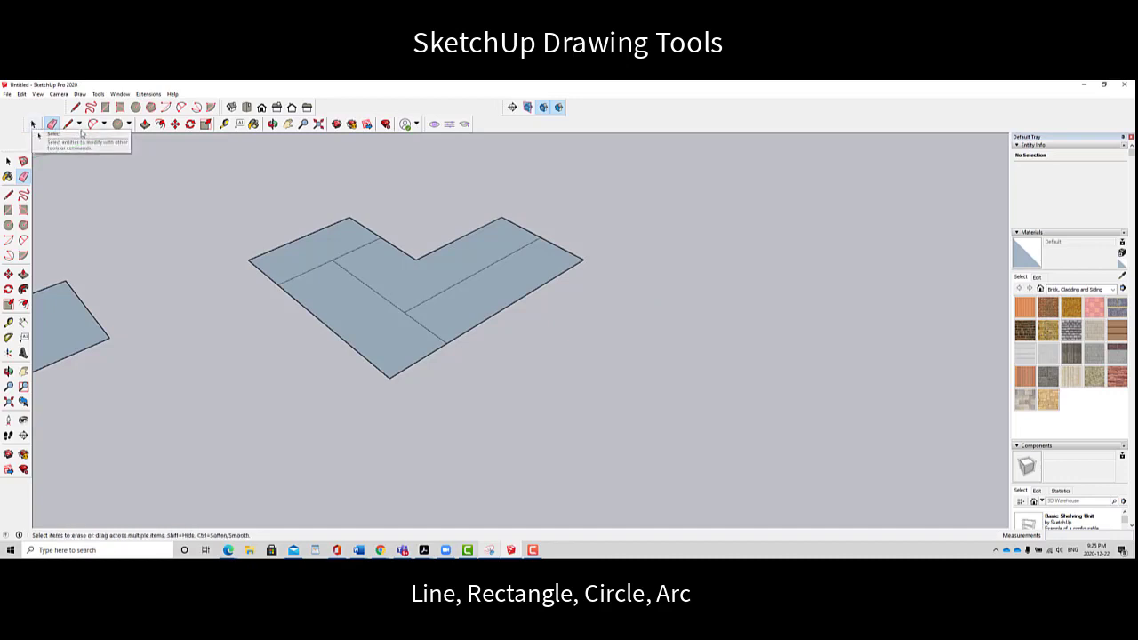
Step: Delete the segment of the first dividing line between its midpoint and the L-shape's inner edge, merging the two adjoining faces
click(32, 124)
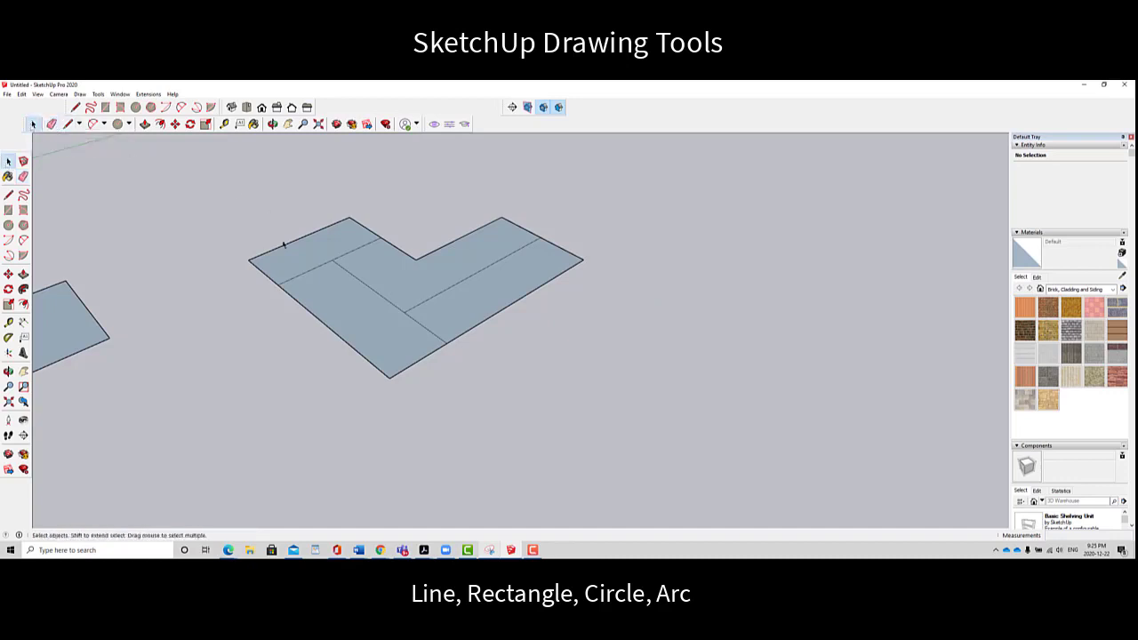
click(351, 254)
key(Delete)
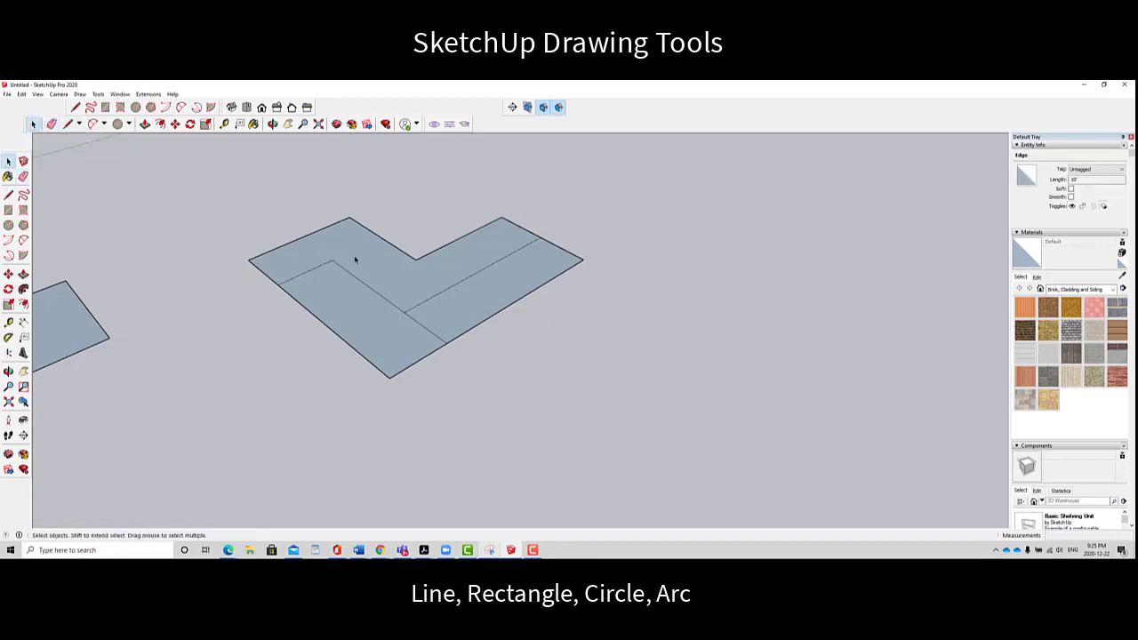
drag(763, 458, 686, 421)
drag(239, 241, 178, 197)
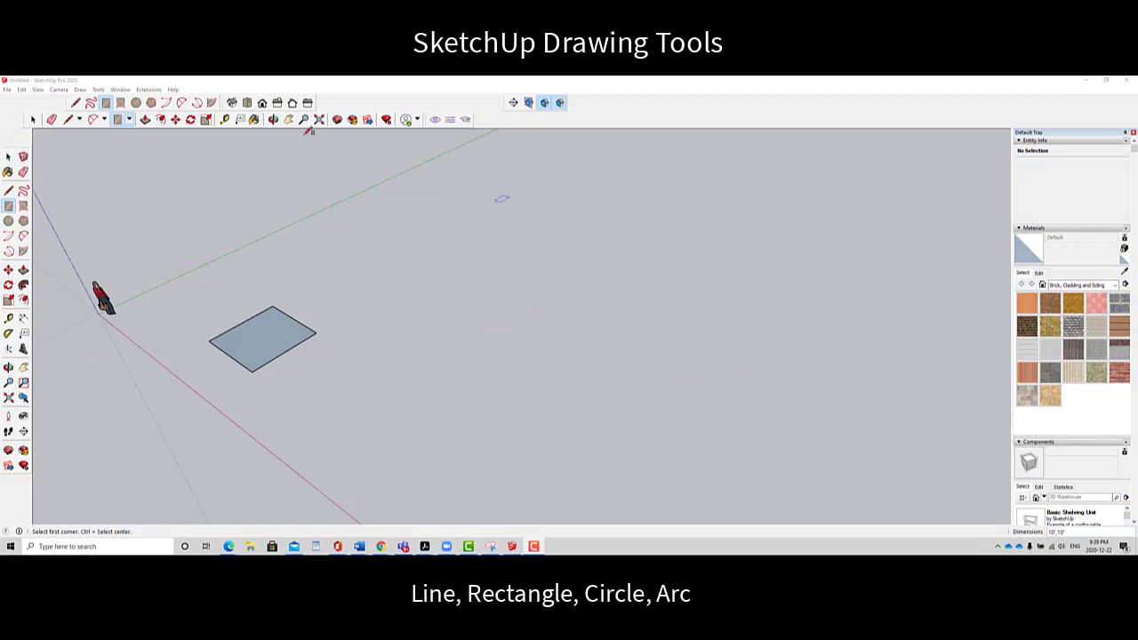
click(129, 121)
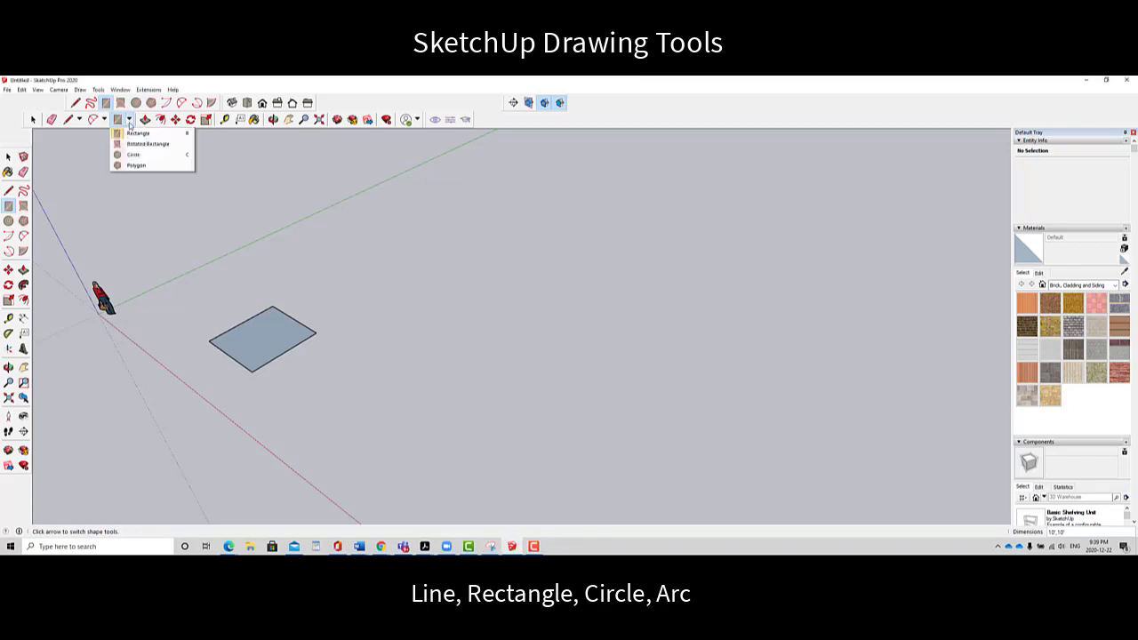
click(129, 121)
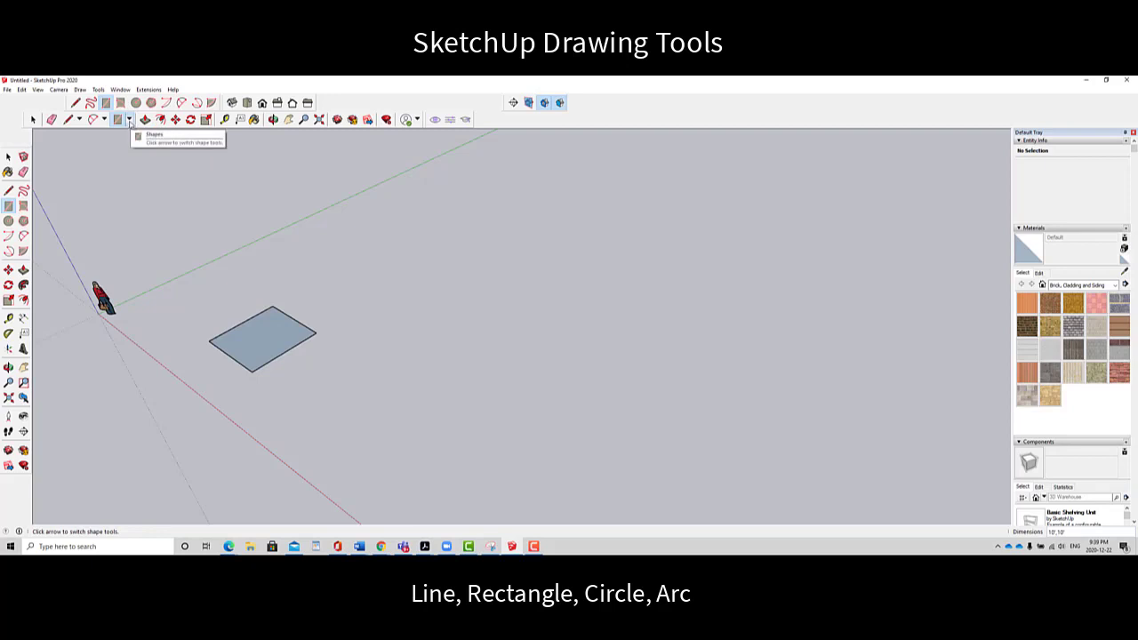
click(129, 121)
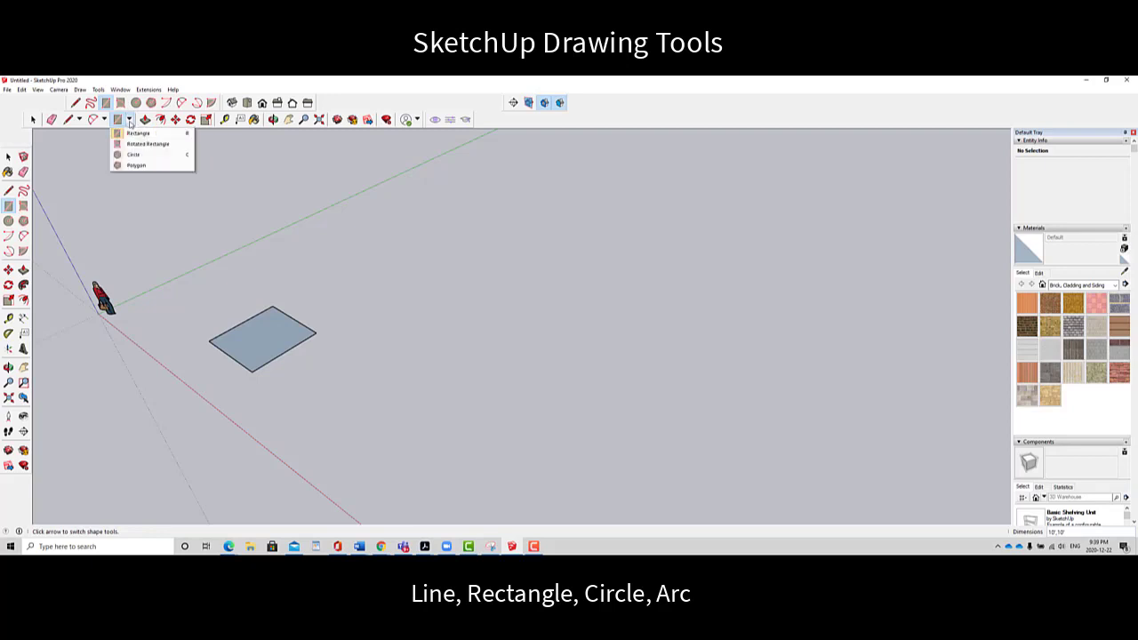
click(130, 121)
click(130, 120)
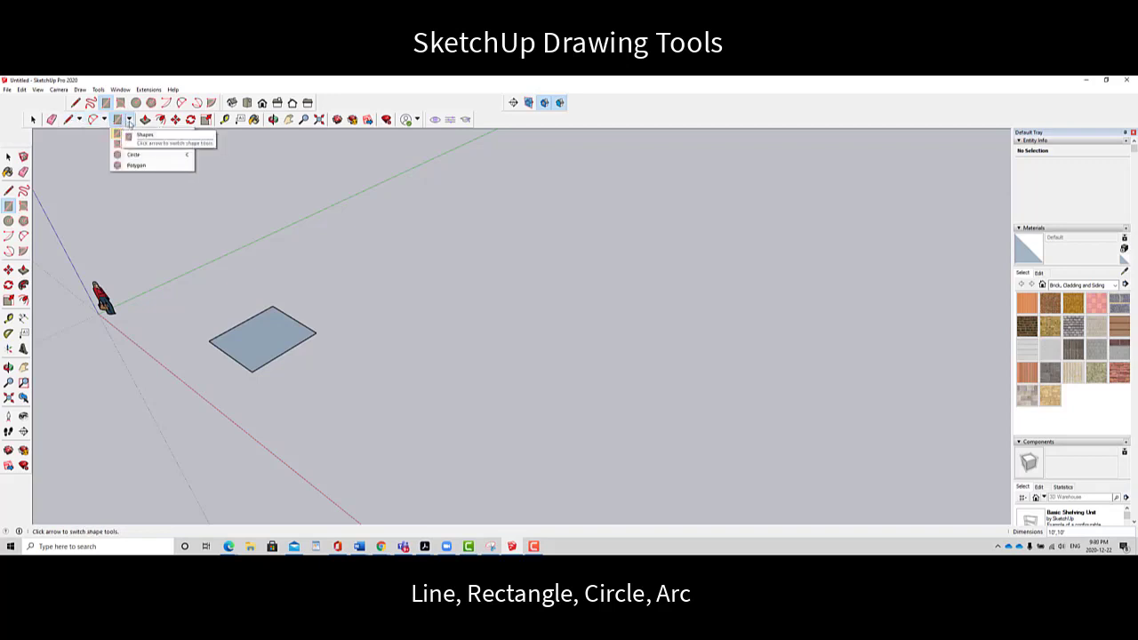
click(104, 120)
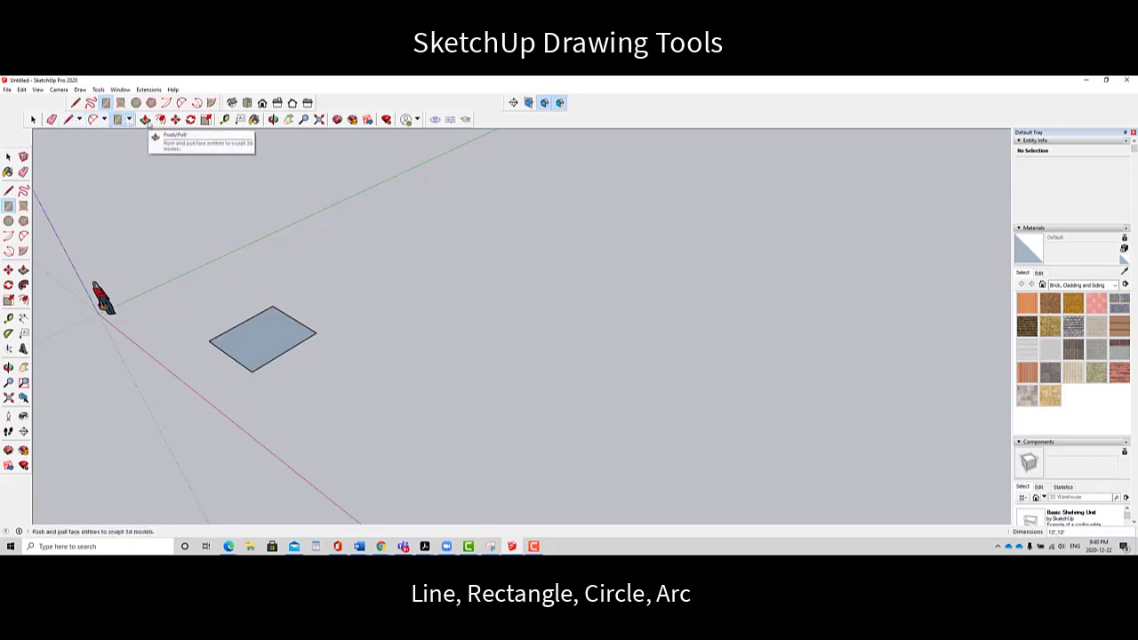
Step: Draw three freehand rectangles of different sizes on the ground plane beyond the existing rectangle
click(117, 119)
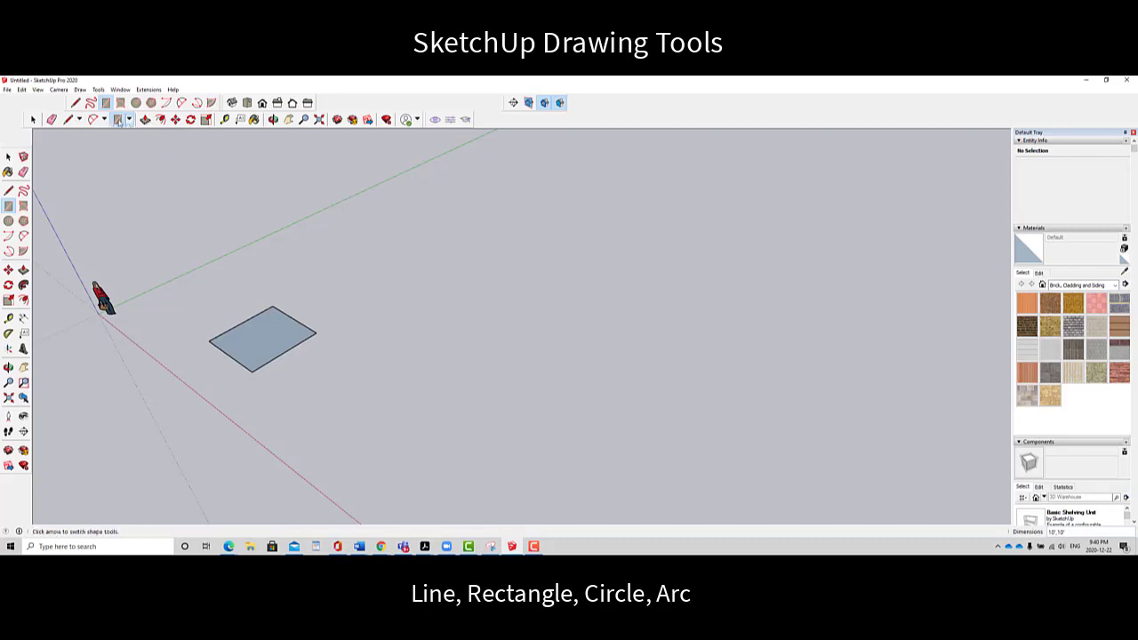
click(353, 273)
click(521, 262)
click(474, 225)
click(583, 193)
click(601, 212)
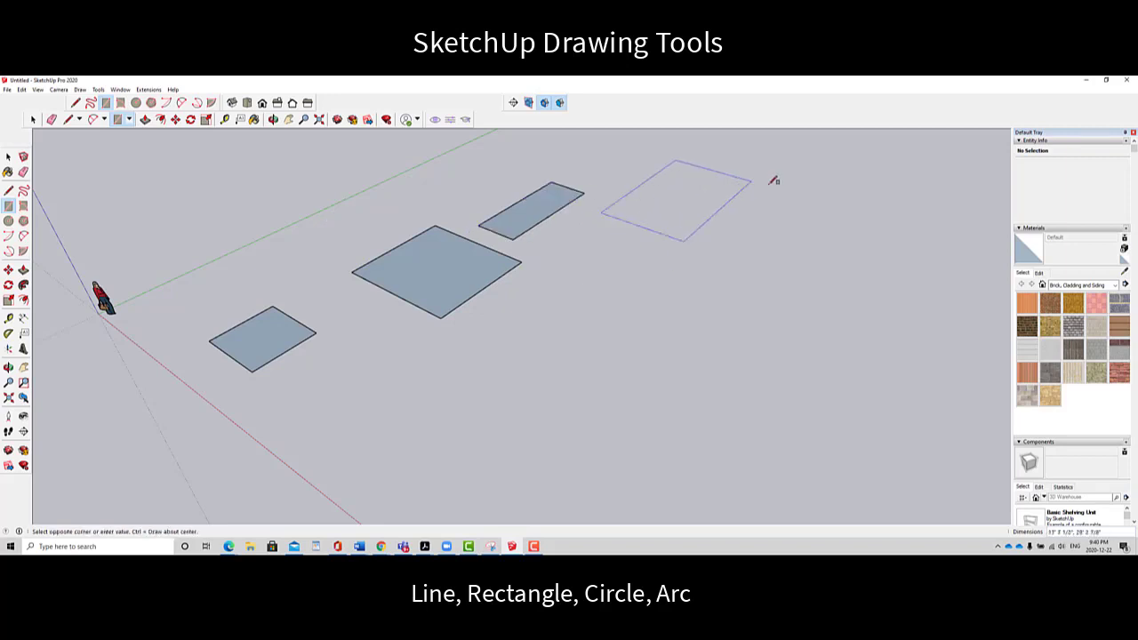
click(768, 184)
Step: Draw three more freehand rectangles near the previous ones, making the farthest one about 15' by 29'
click(546, 289)
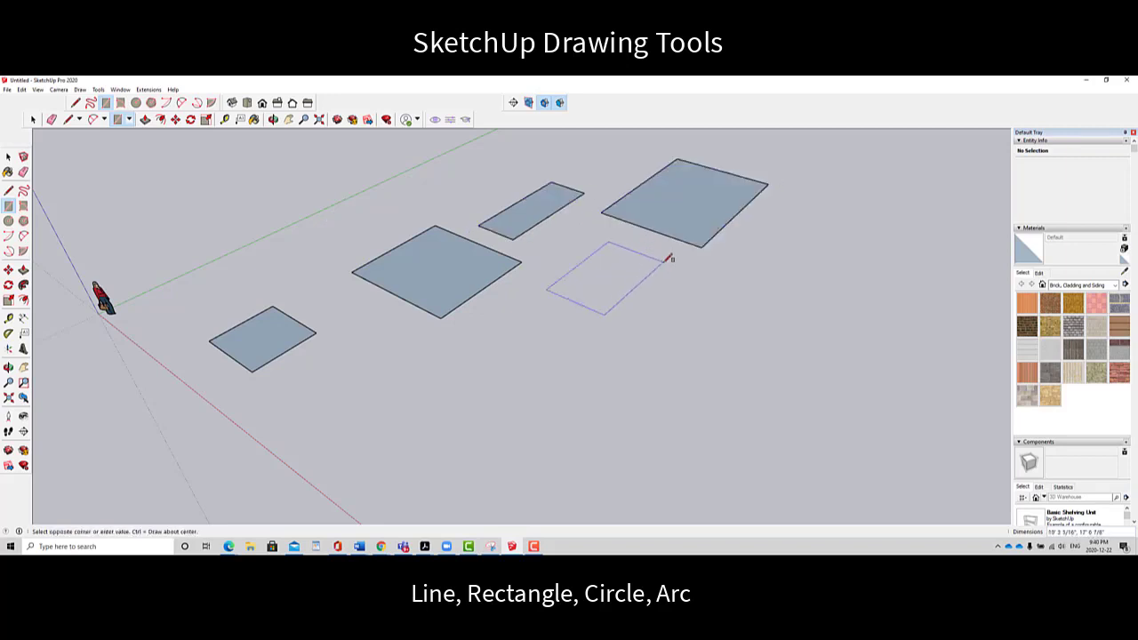
click(663, 262)
click(740, 290)
click(899, 222)
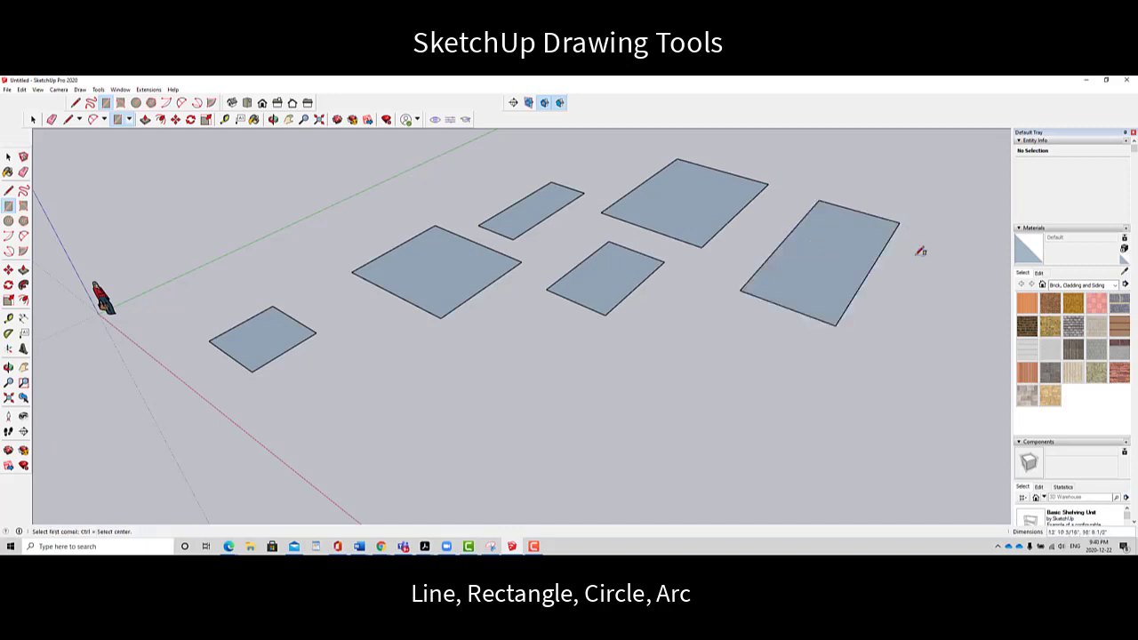
scroll(866, 246, down, 3)
scroll(655, 330, up, 4)
scroll(762, 246, down, 2)
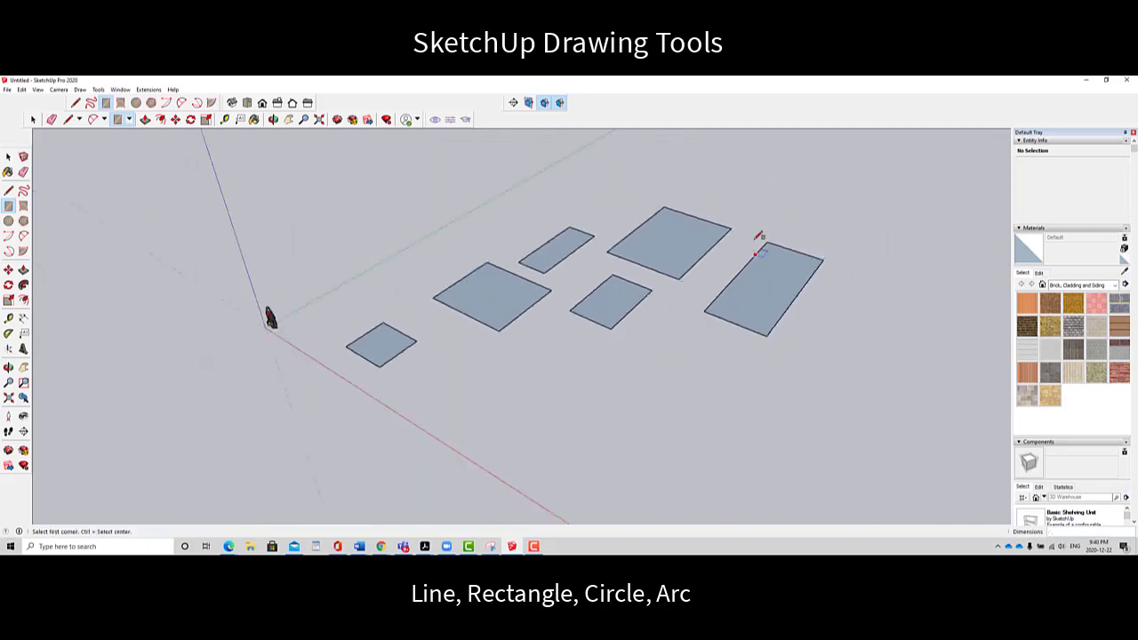
click(726, 215)
click(827, 180)
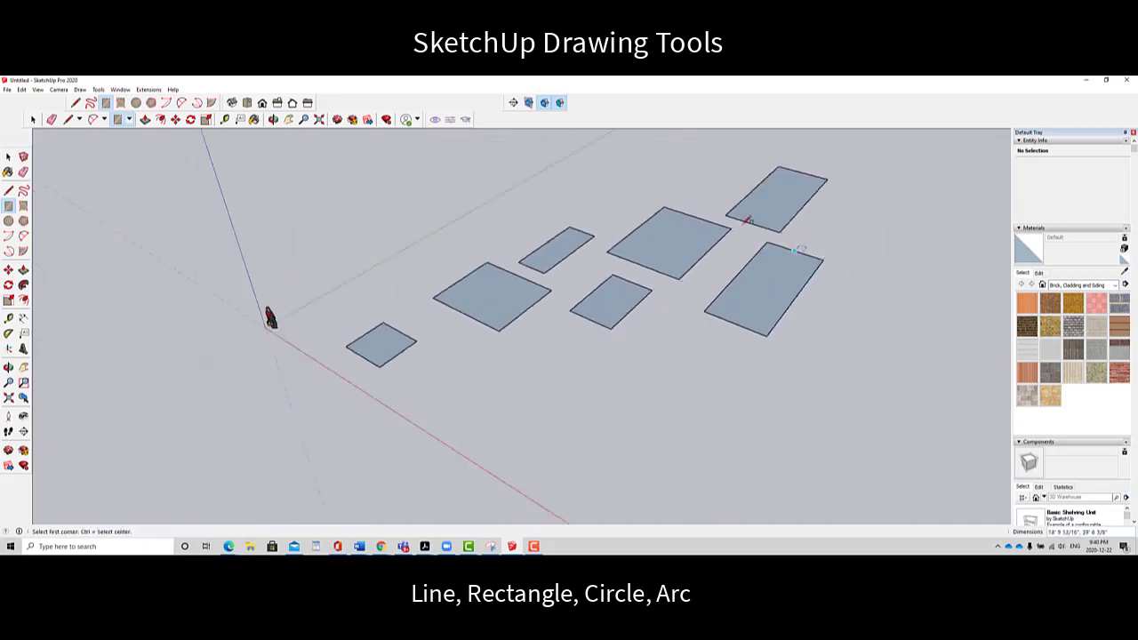
Step: Draw an exact 5' by 5' square in the empty area between the red axis and the freehand rectangles
click(289, 119)
drag(457, 317, 377, 275)
scroll(345, 311, up, 2)
scroll(443, 303, down, 1)
drag(468, 286, 429, 283)
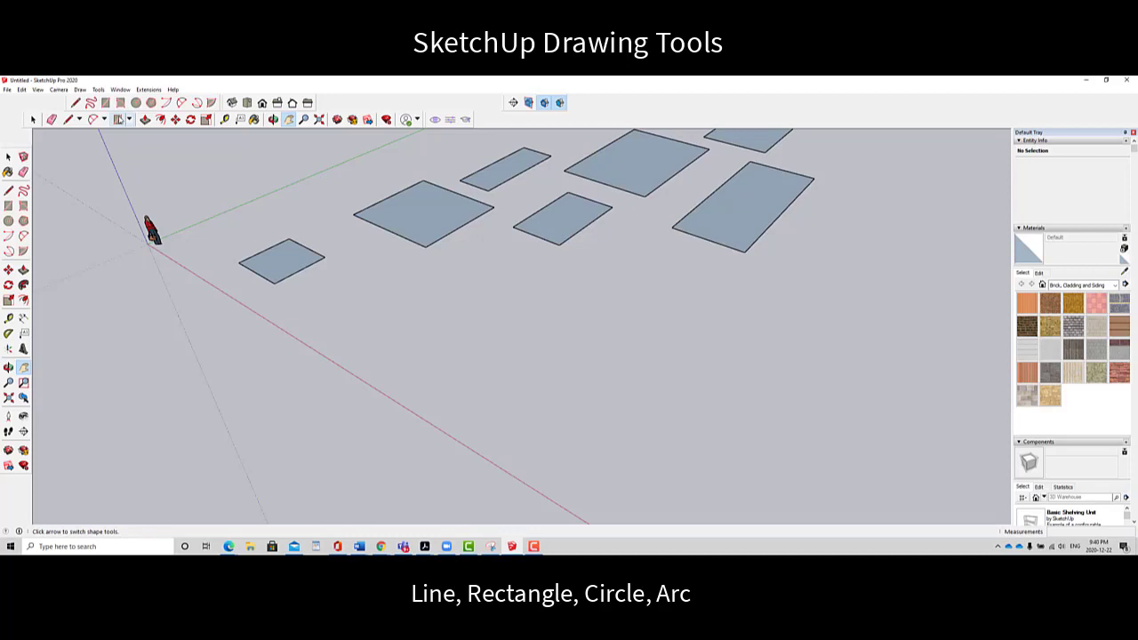
click(117, 119)
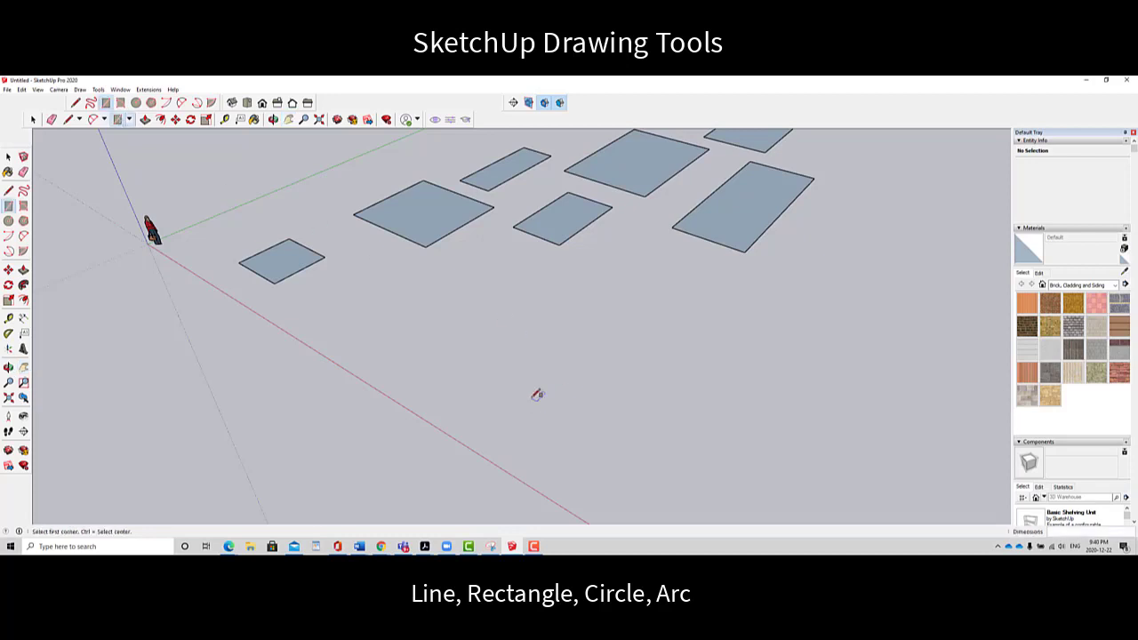
click(406, 382)
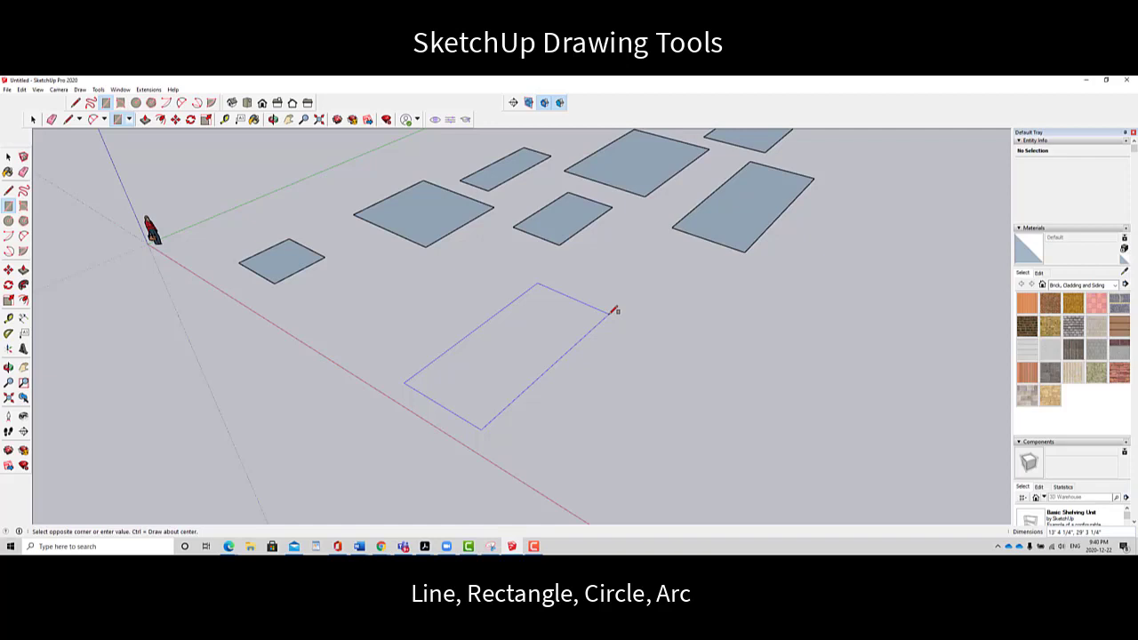
text(5)
key(Return)
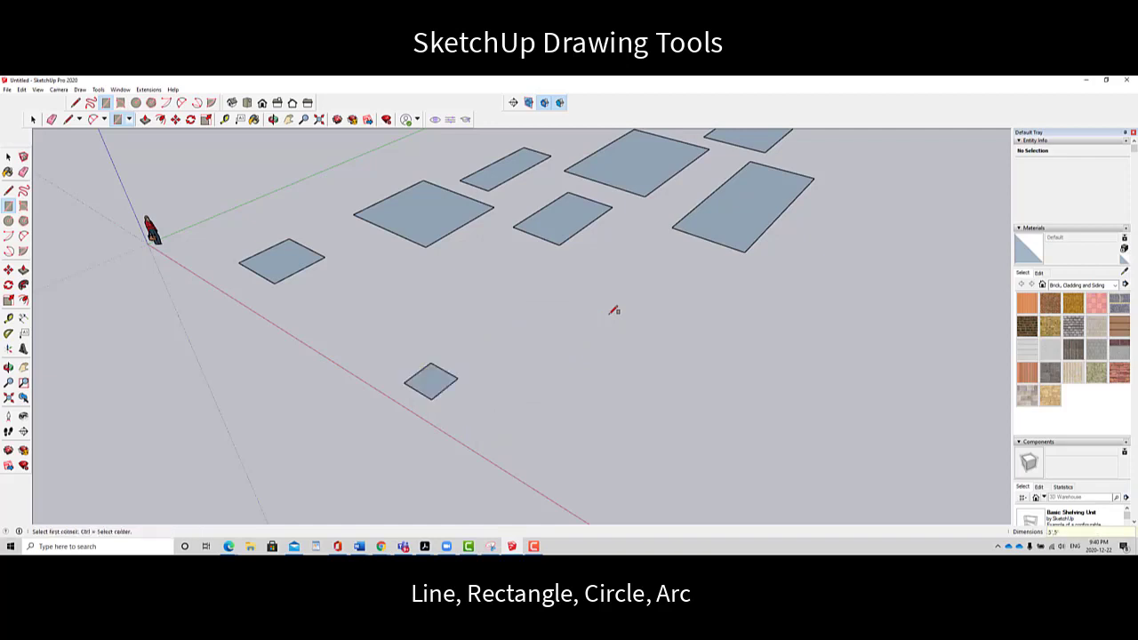
Step: Draw an exact 5' by 10' rectangle beside the small square, near the red axis
scroll(401, 418, up, 5)
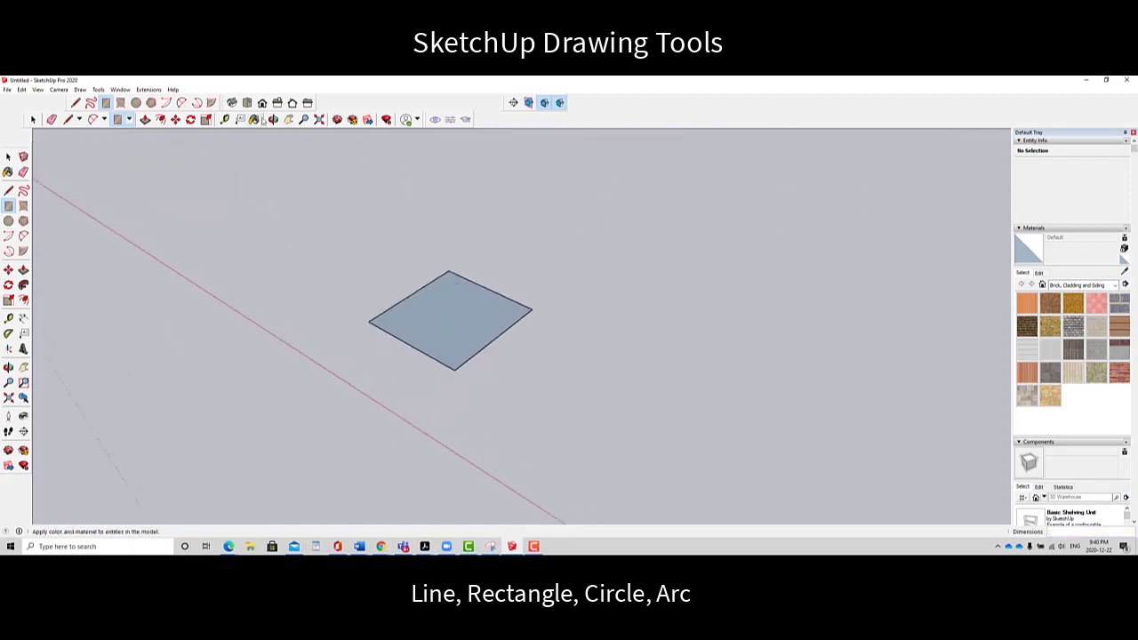
click(278, 119)
drag(401, 432, 487, 333)
click(117, 119)
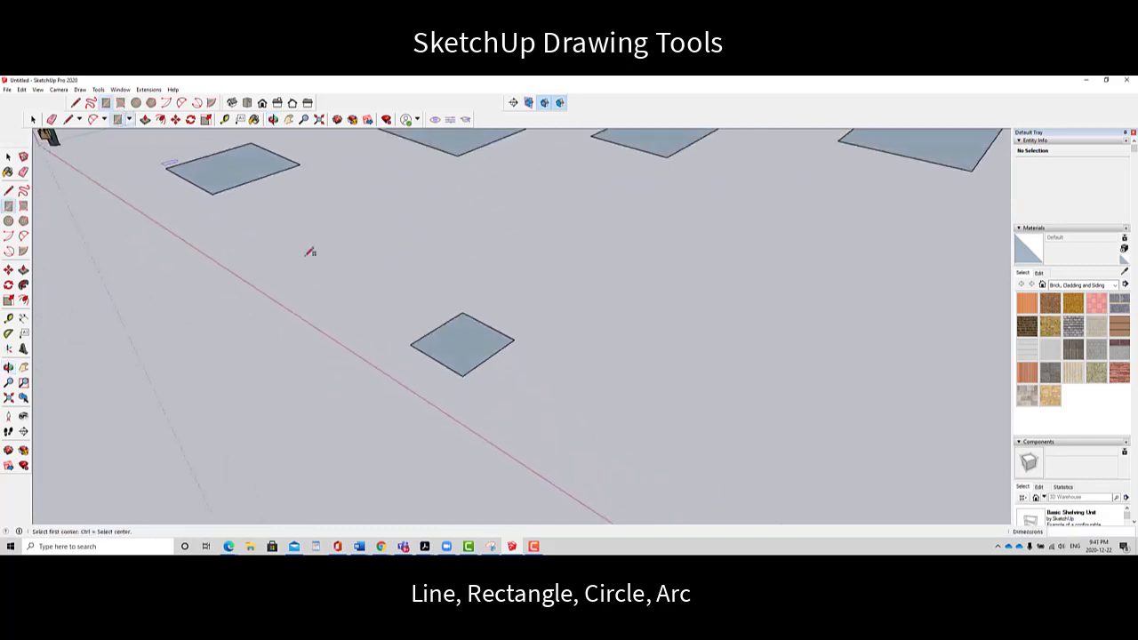
click(496, 417)
text(3',10)
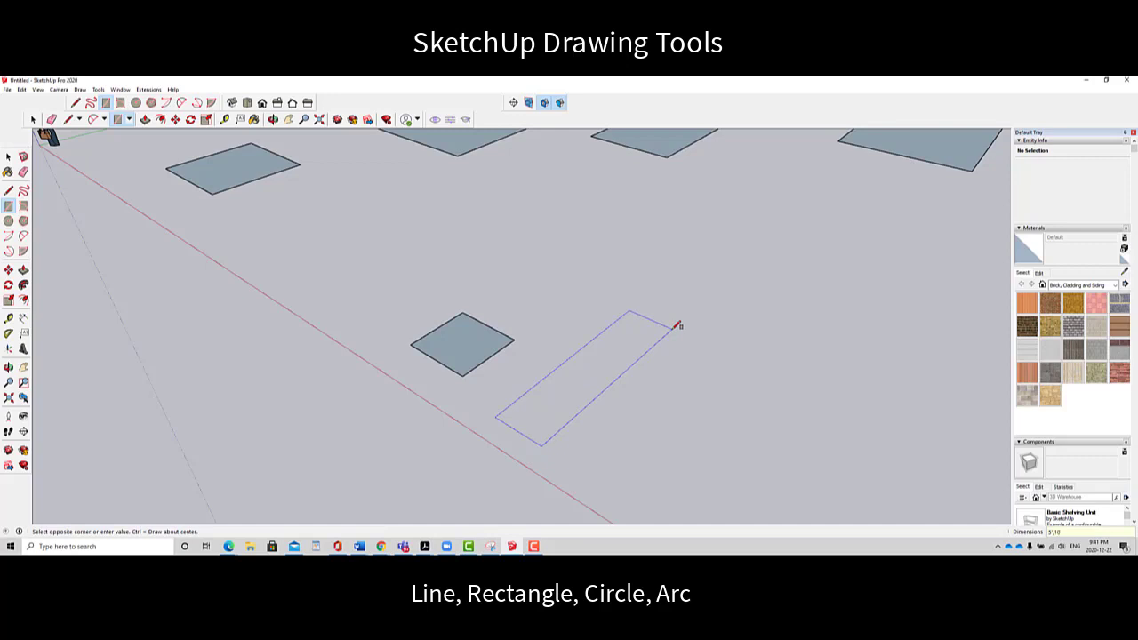
key(Return)
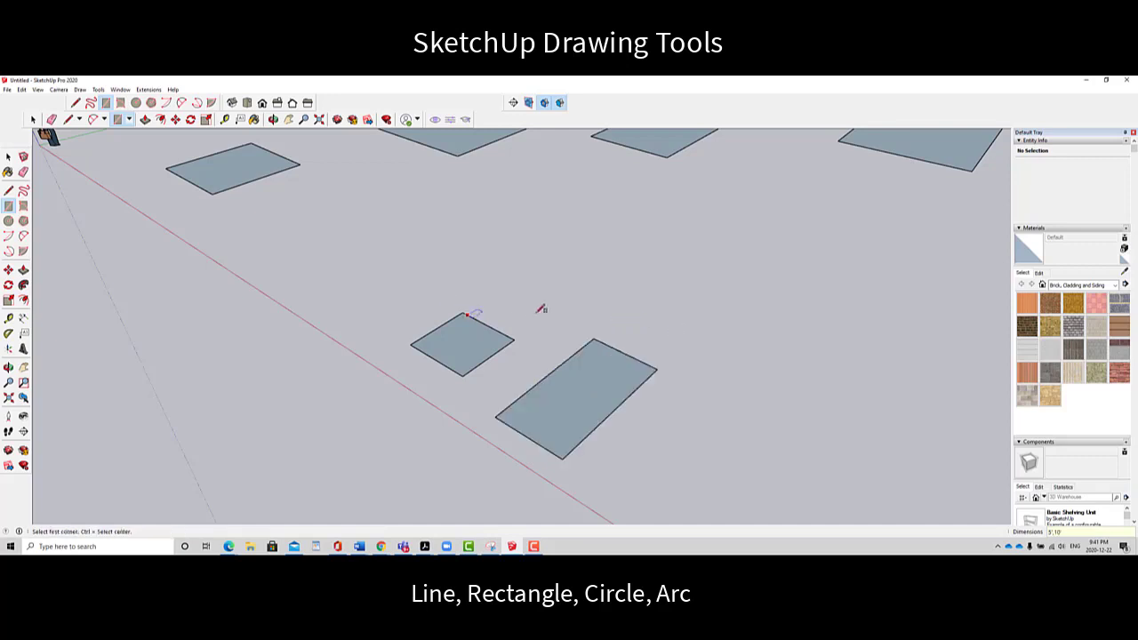
scroll(534, 325, down, 2)
scroll(524, 365, up, 2)
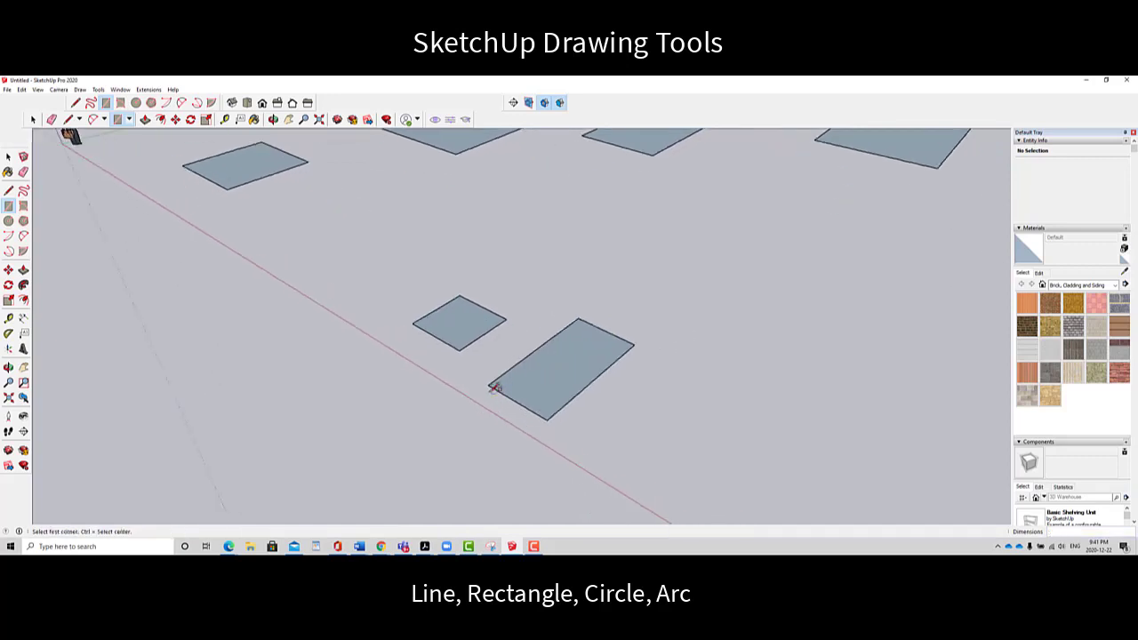
Step: Divide the 5' by 10' rectangle into two halves by drawing a 5' by 5' rectangle inside it
click(577, 319)
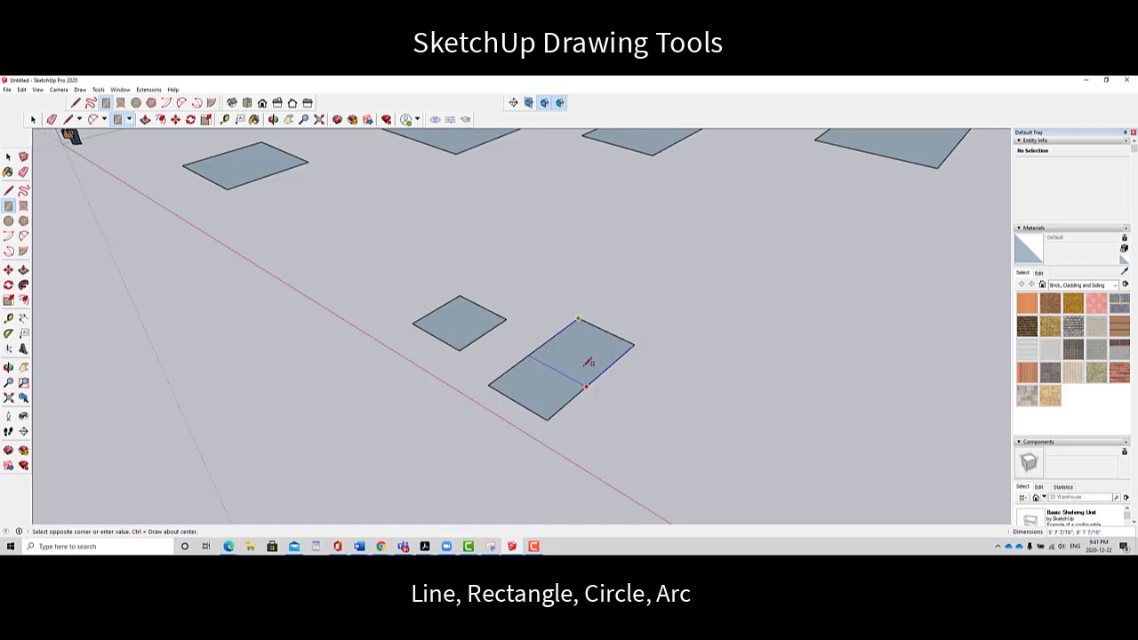
click(489, 384)
click(489, 384)
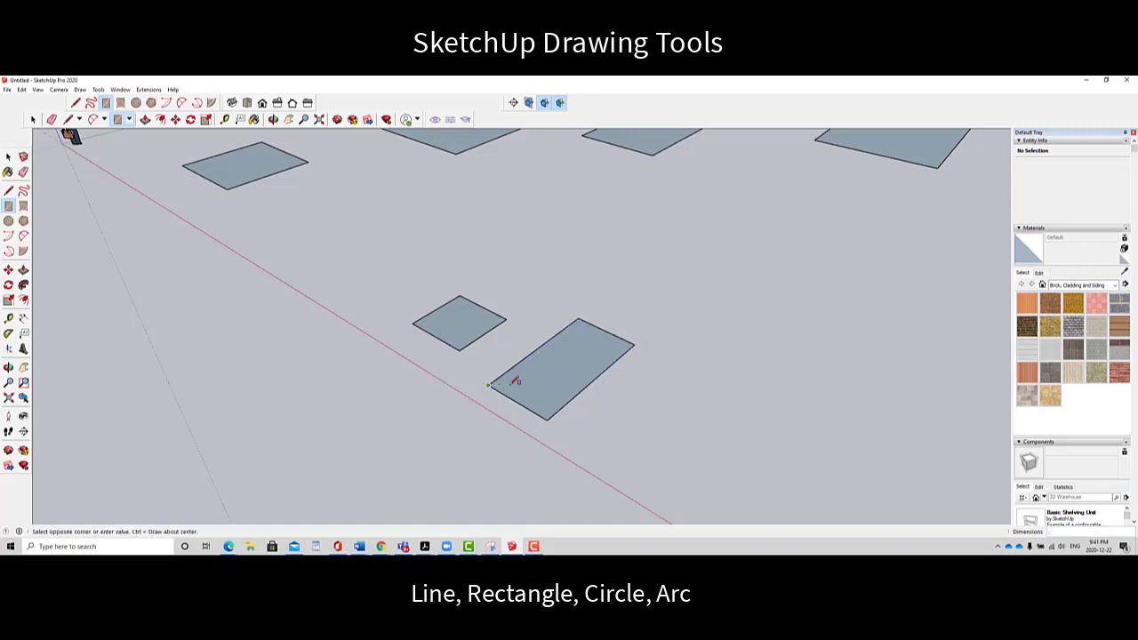
click(595, 380)
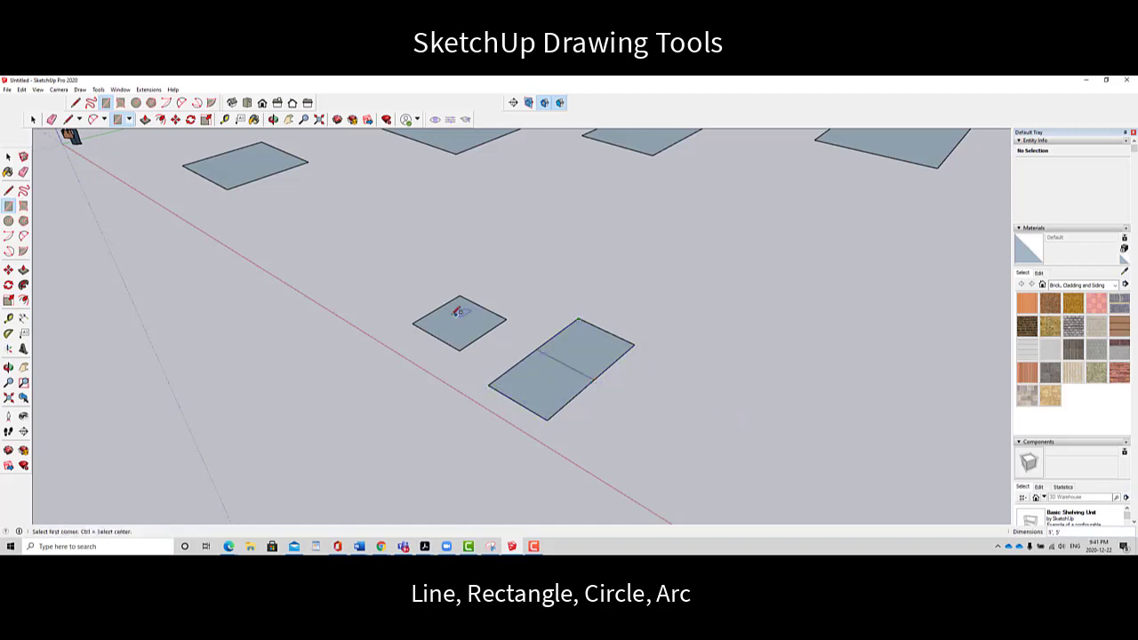
Step: Split the small 5' square with a line between opposite edge midpoints, and select the far half of the neighbouring rectangle
click(77, 103)
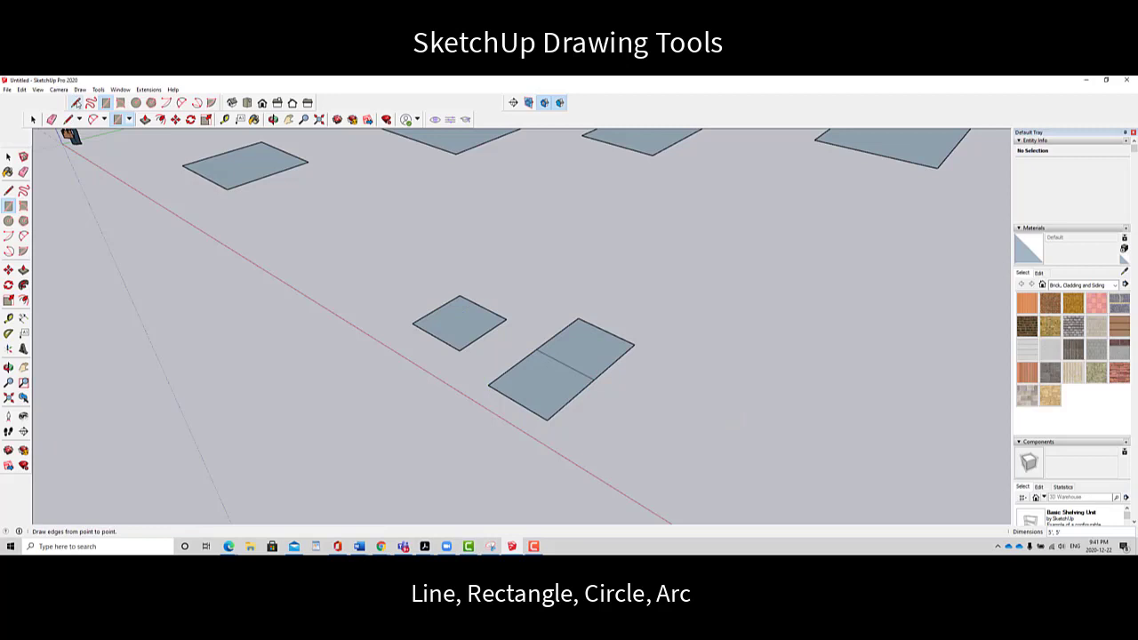
click(435, 309)
click(489, 334)
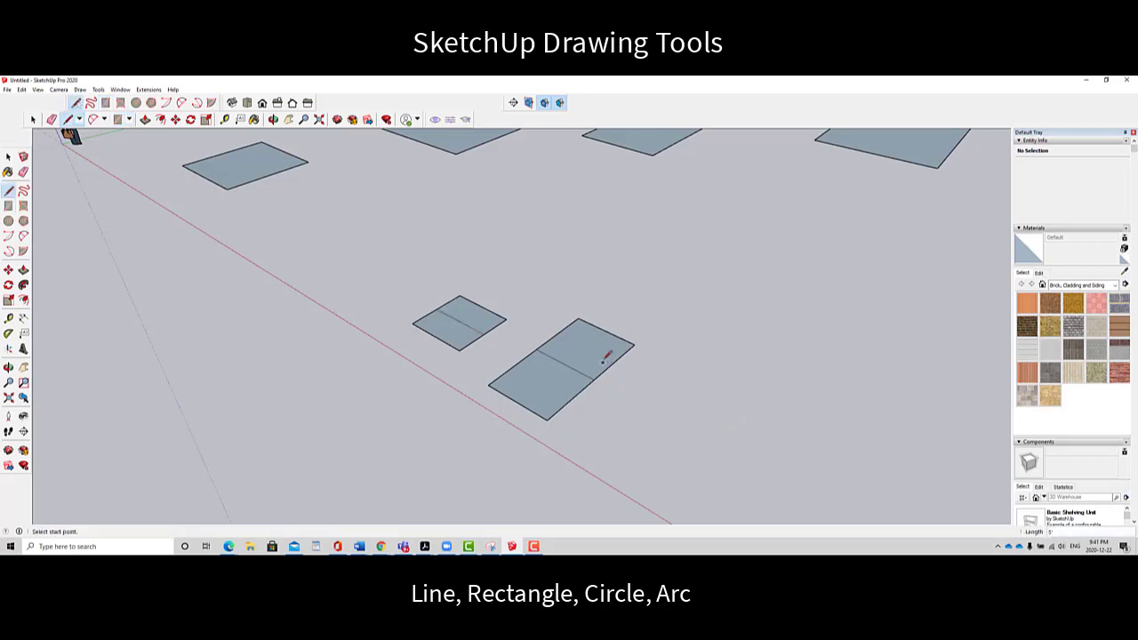
key(space)
click(603, 355)
Step: Draw a circle on the ground plane in the open area beside the two long freehand rectangles
click(288, 119)
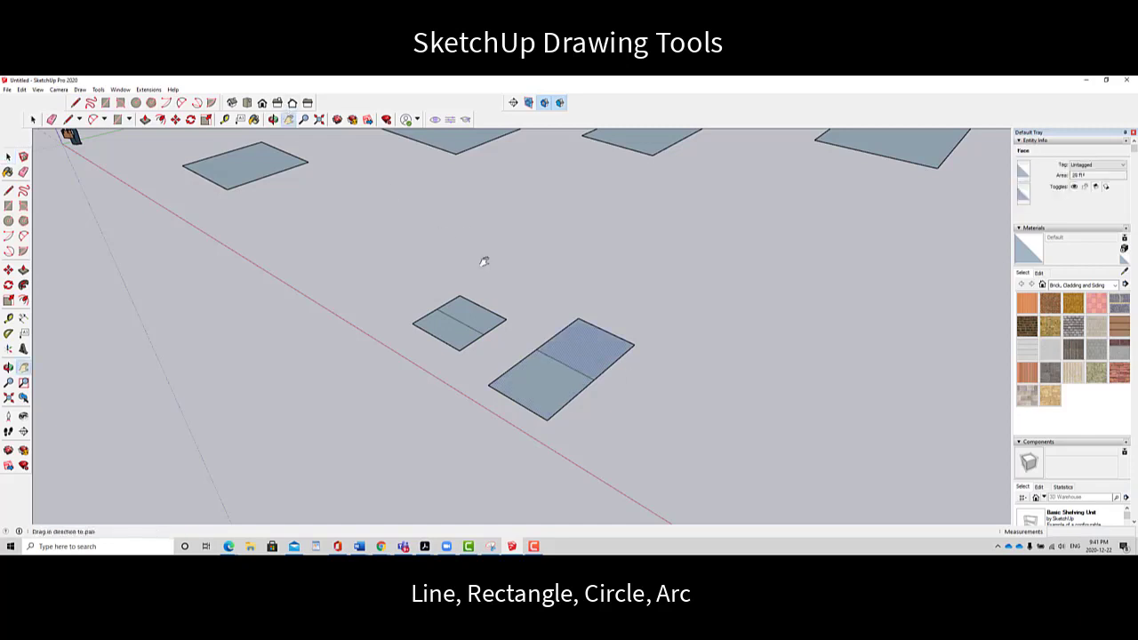
drag(482, 257, 418, 241)
click(273, 120)
drag(302, 160, 433, 183)
click(288, 119)
drag(400, 218, 413, 285)
scroll(538, 305, up, 3)
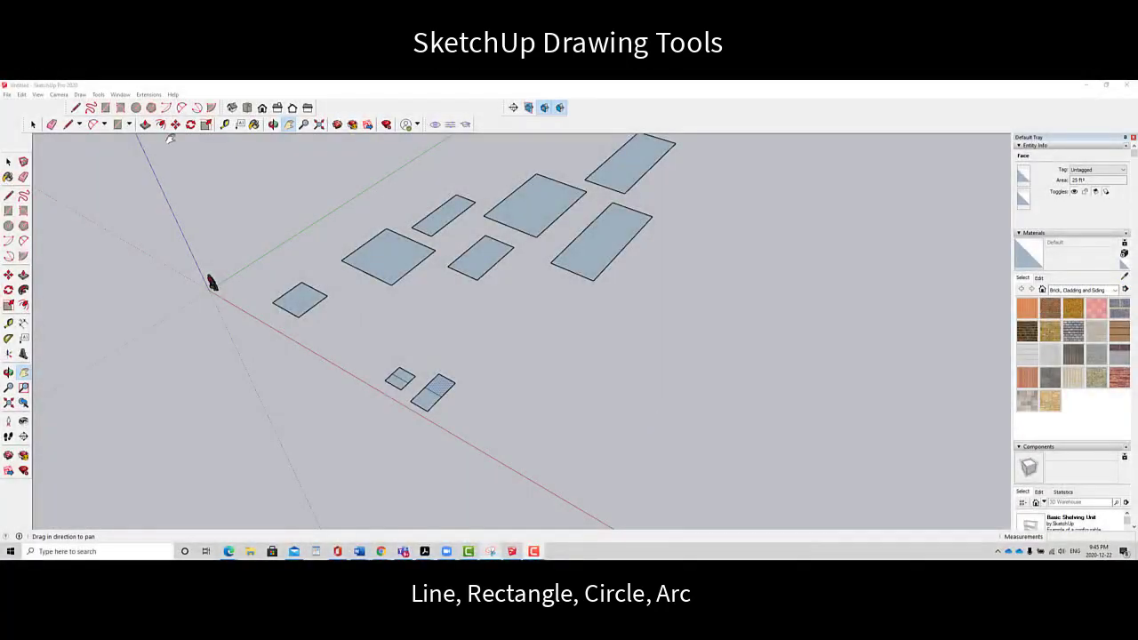
click(128, 125)
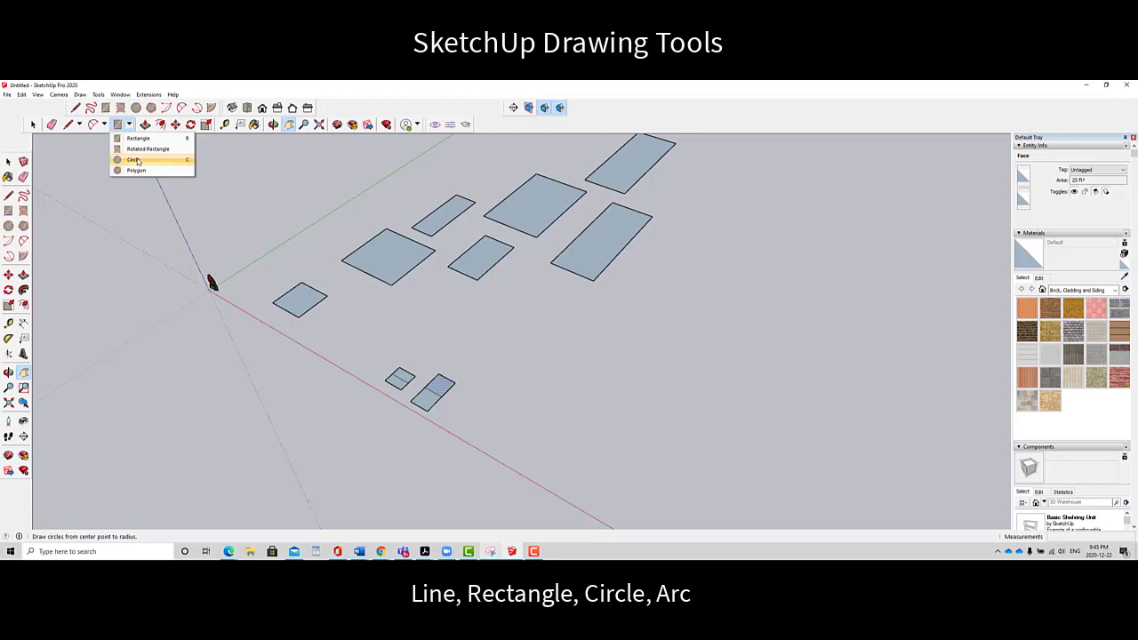
click(134, 160)
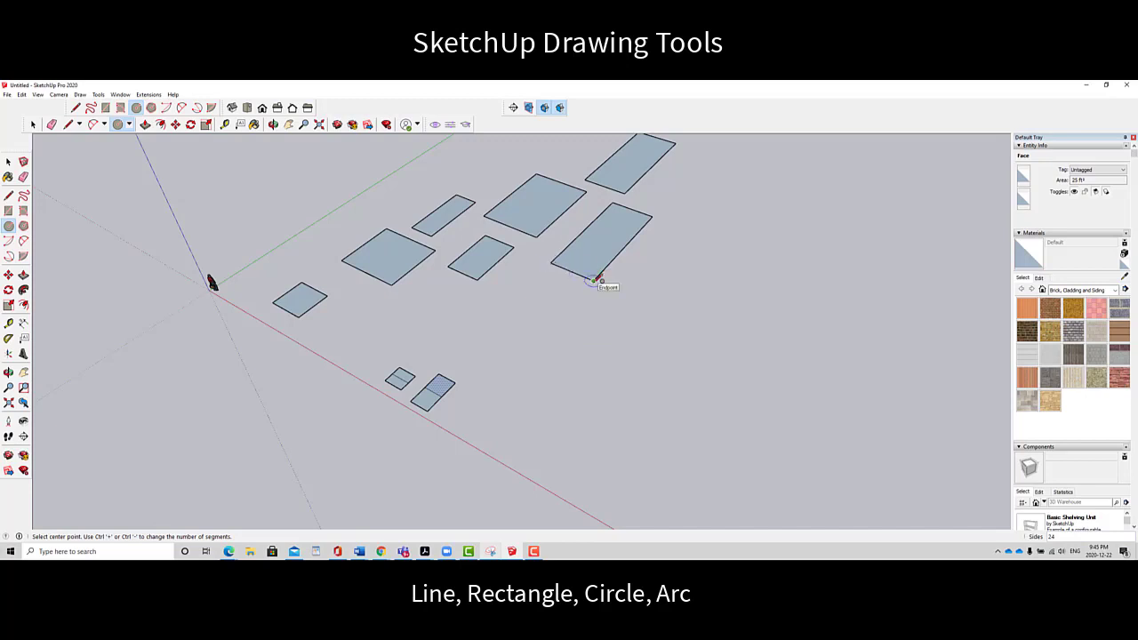
click(585, 354)
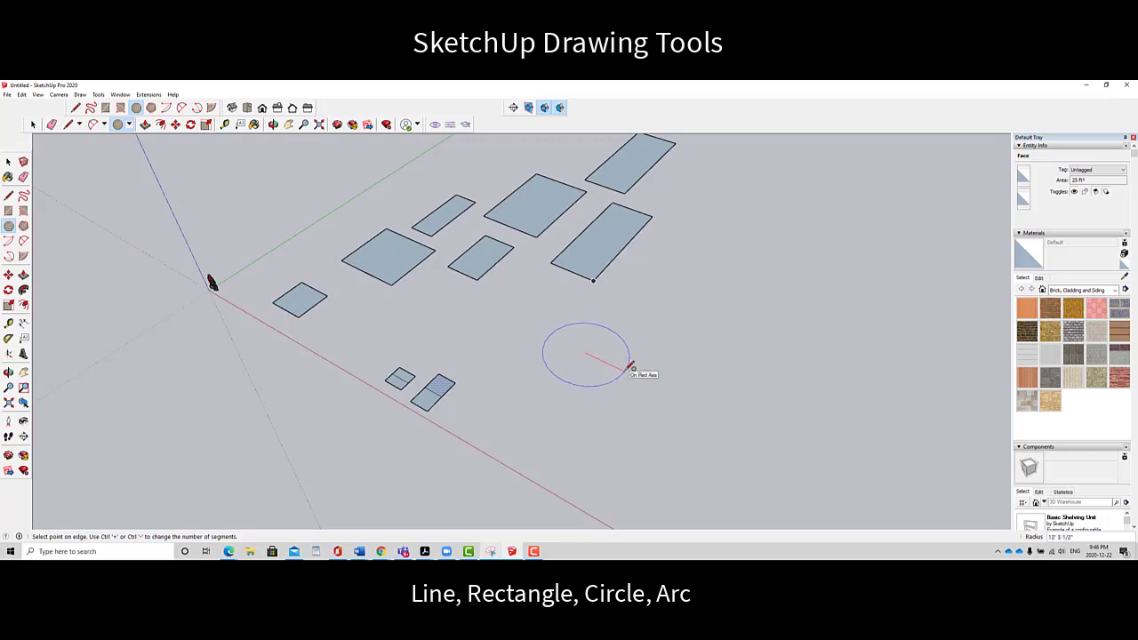
click(632, 367)
Step: Draw a circle with an exact 10' radius beside the first circle, on the side away from the origin
scroll(636, 373, up, 3)
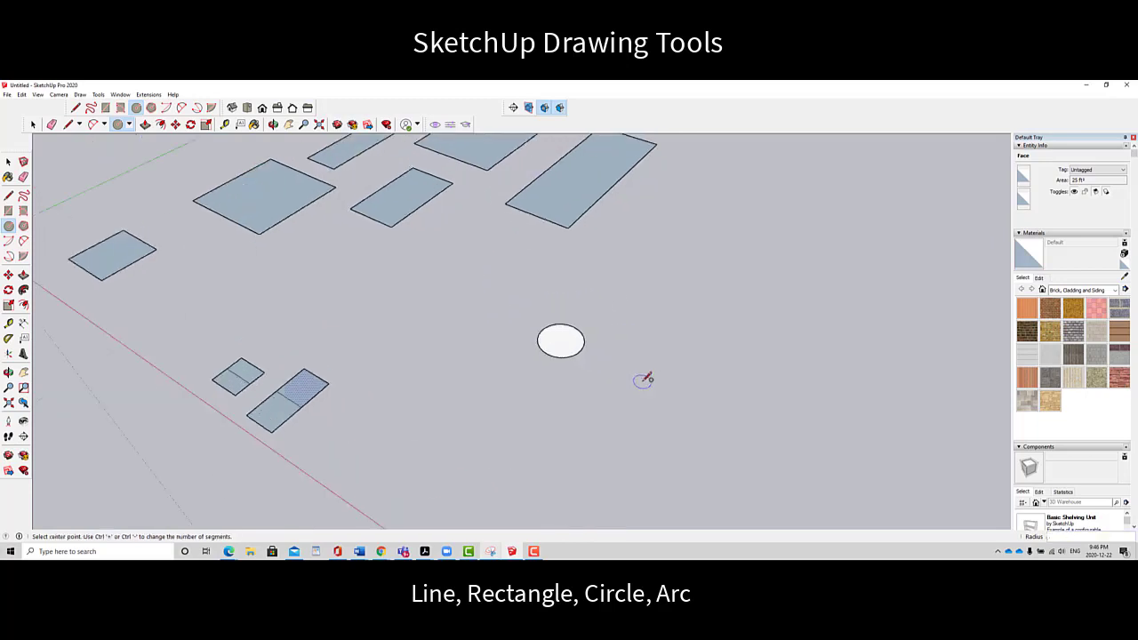
click(273, 124)
drag(457, 314, 500, 339)
click(117, 124)
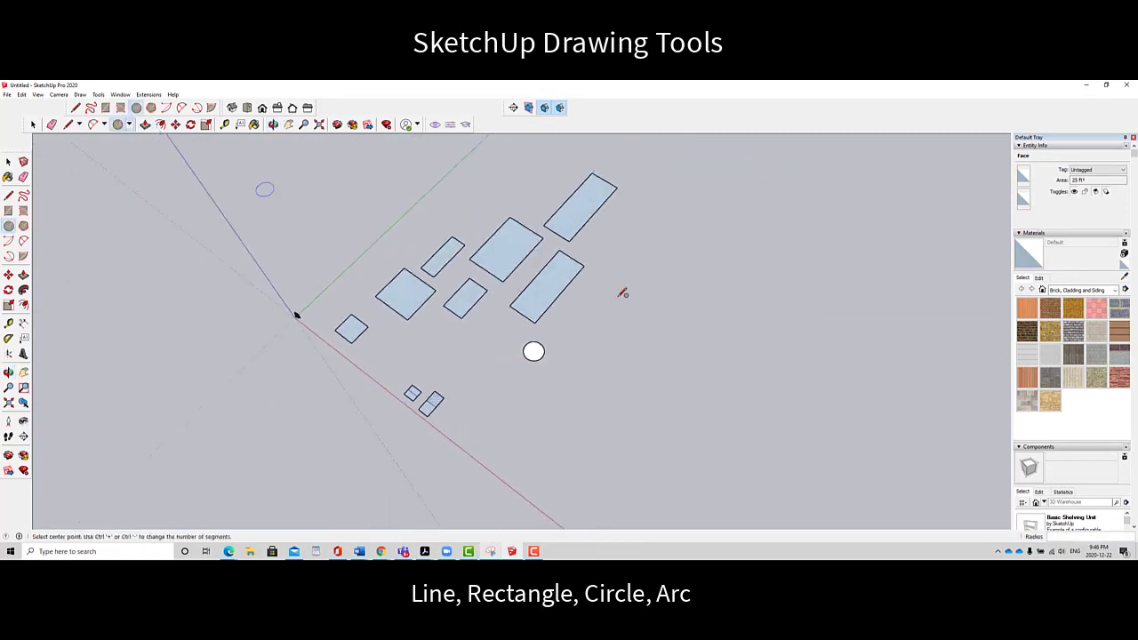
click(616, 331)
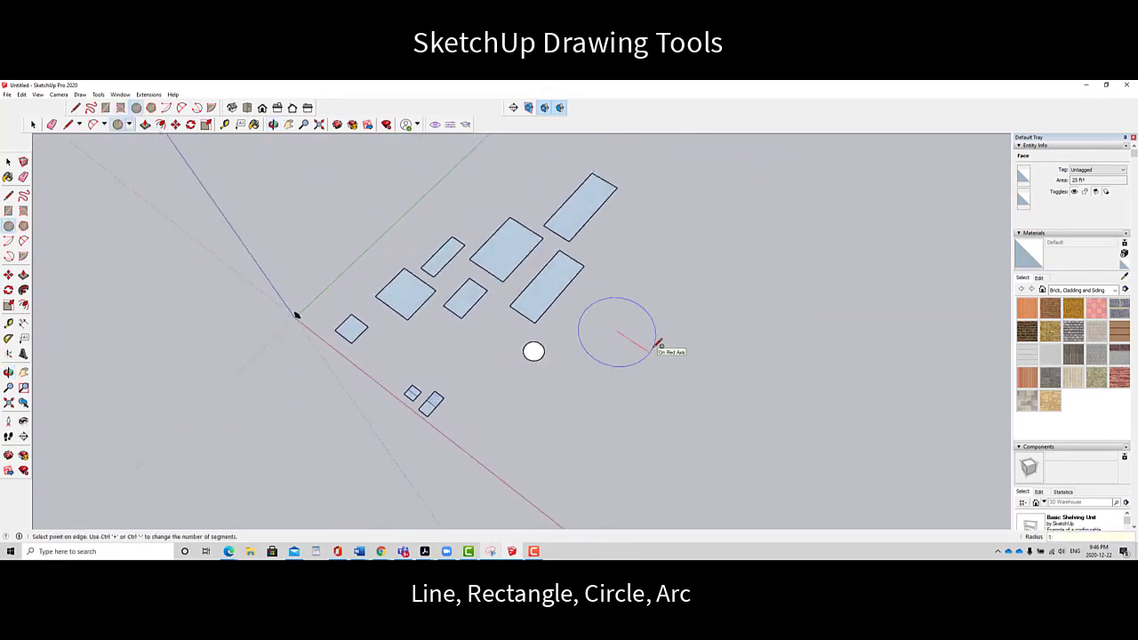
click(659, 344)
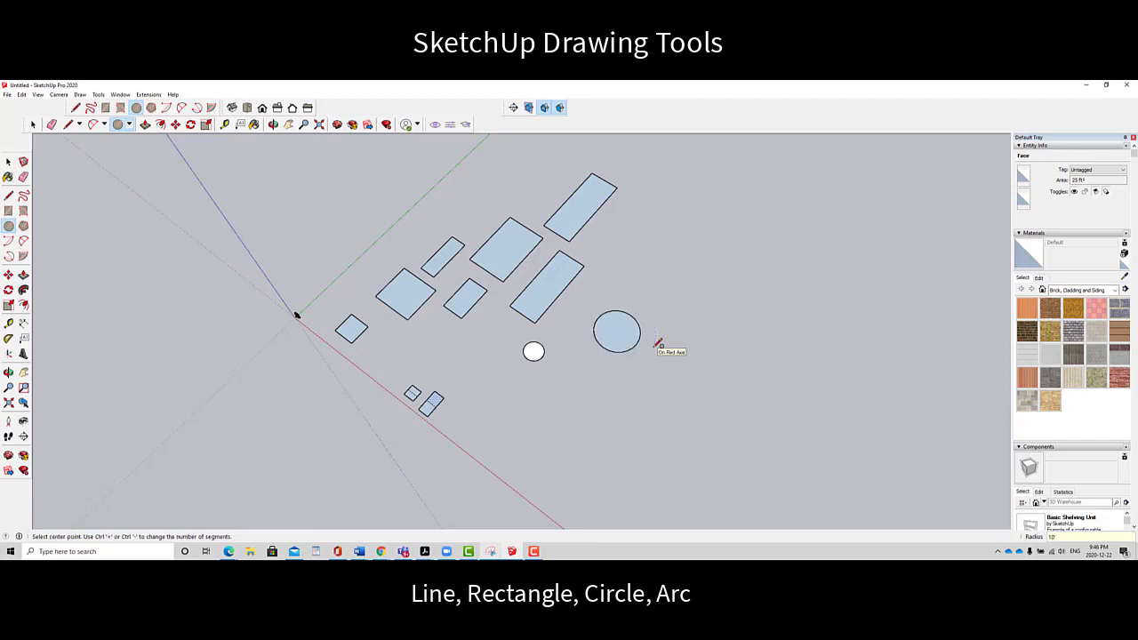
Step: Draw a circle of 6' radius beyond the large circle and one of 3' radius between them
click(662, 232)
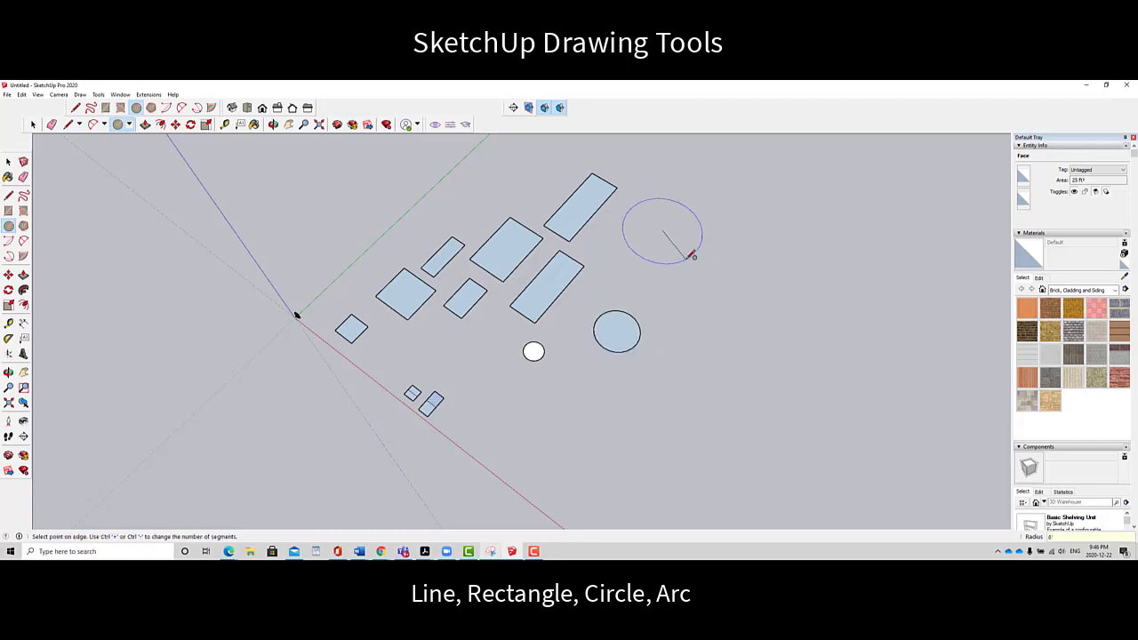
key(Return)
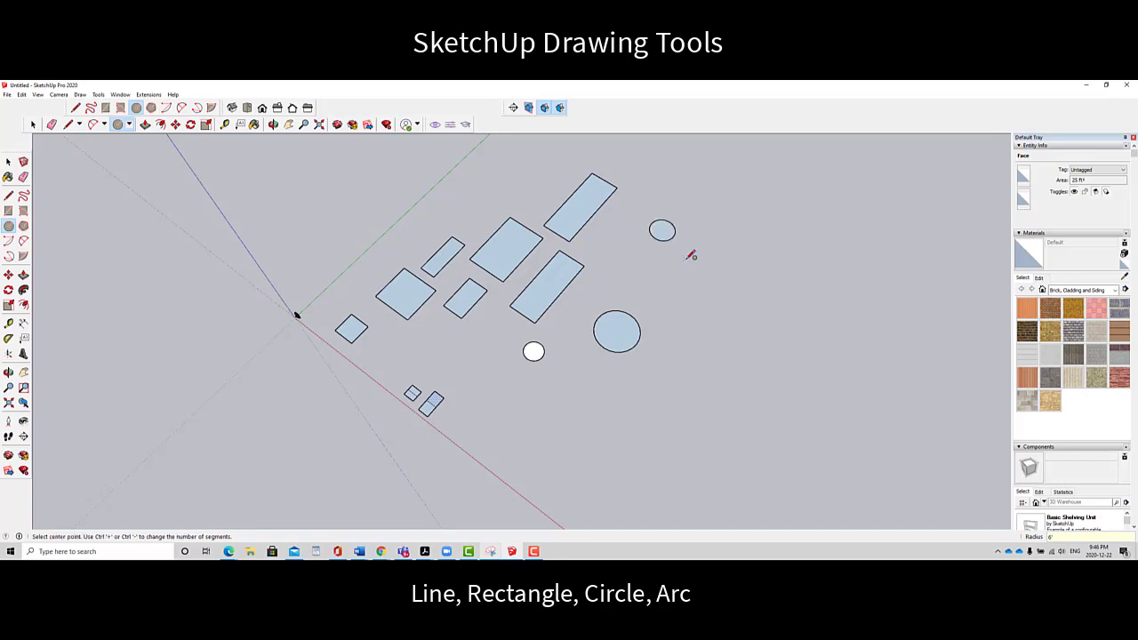
click(638, 275)
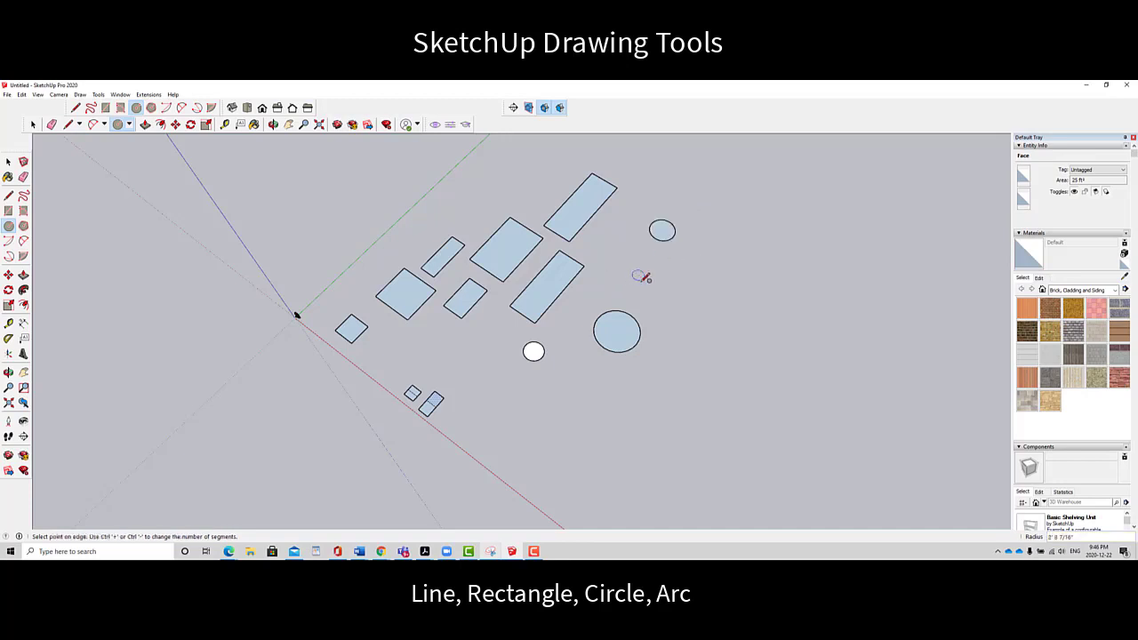
key(Return)
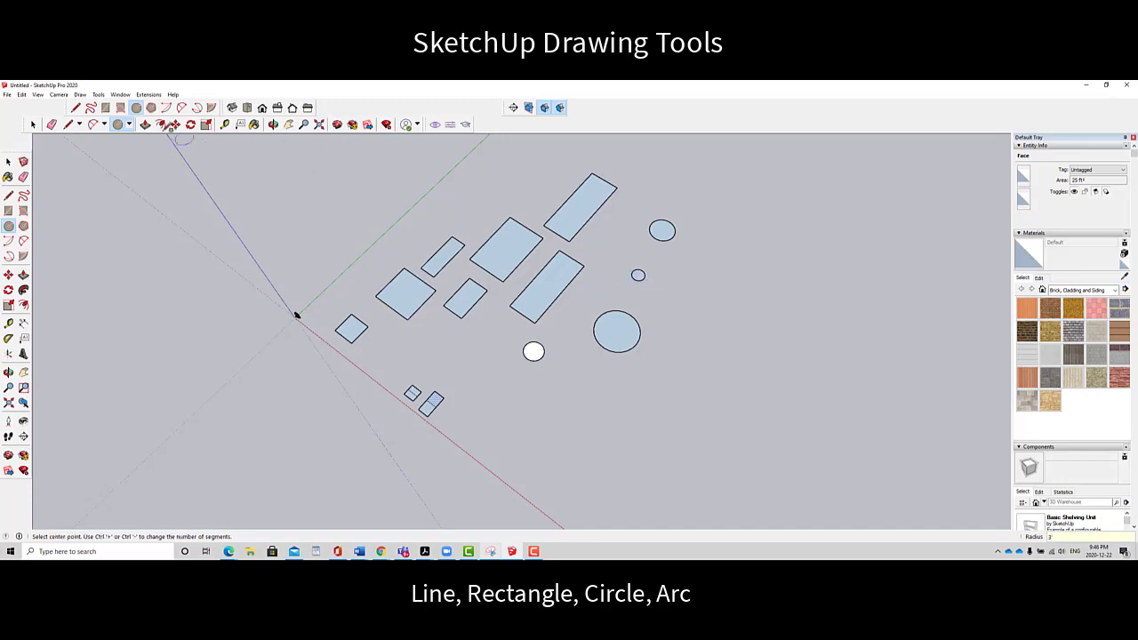
Step: Divide the 10' radius circle with two crossing lines through its centre, and the 3' radius circle with a single line
click(68, 124)
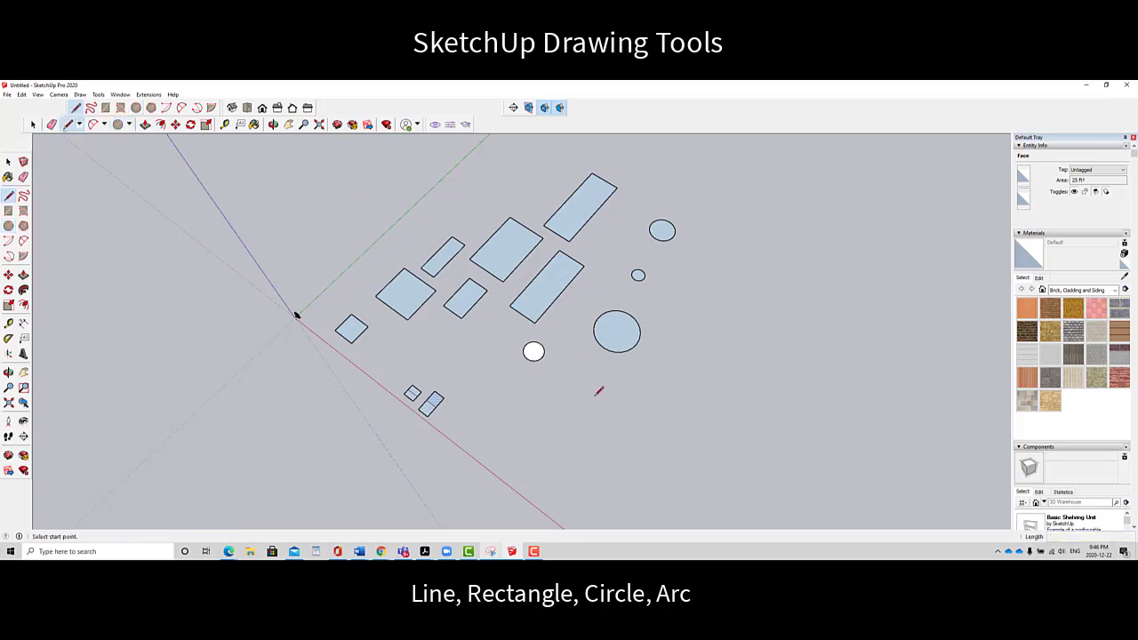
click(603, 347)
click(629, 315)
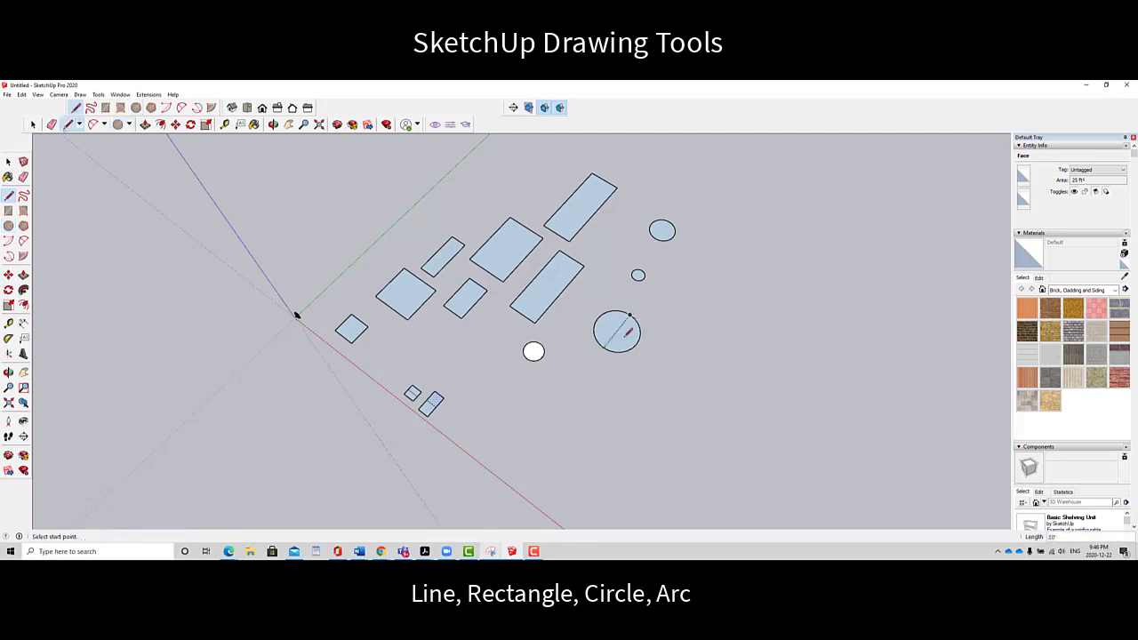
click(601, 317)
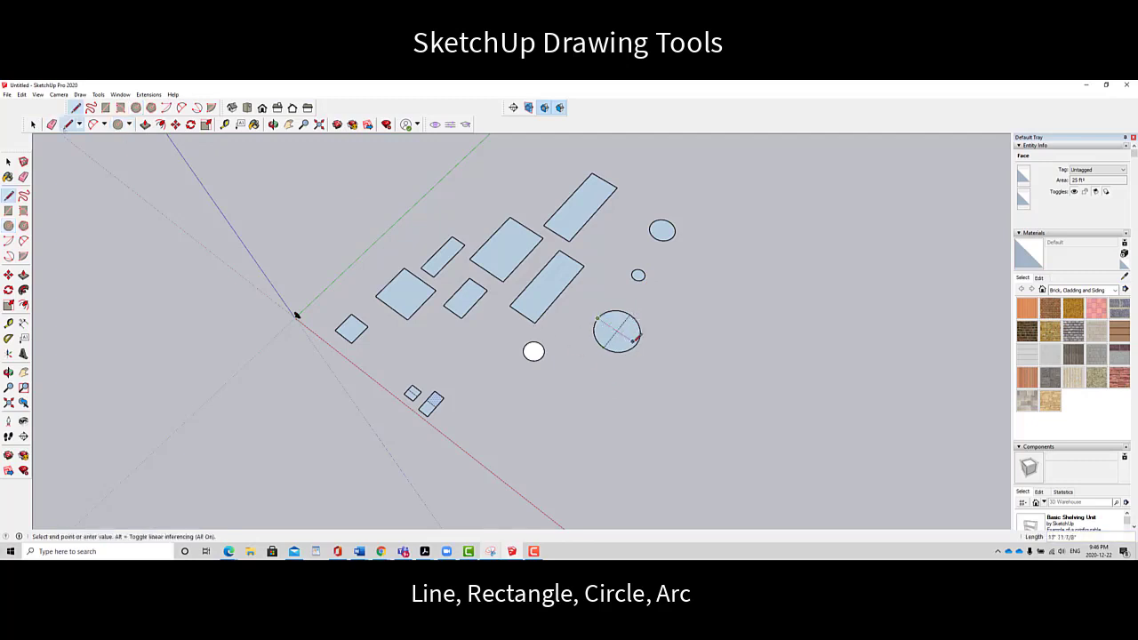
click(634, 340)
scroll(637, 275, up, 3)
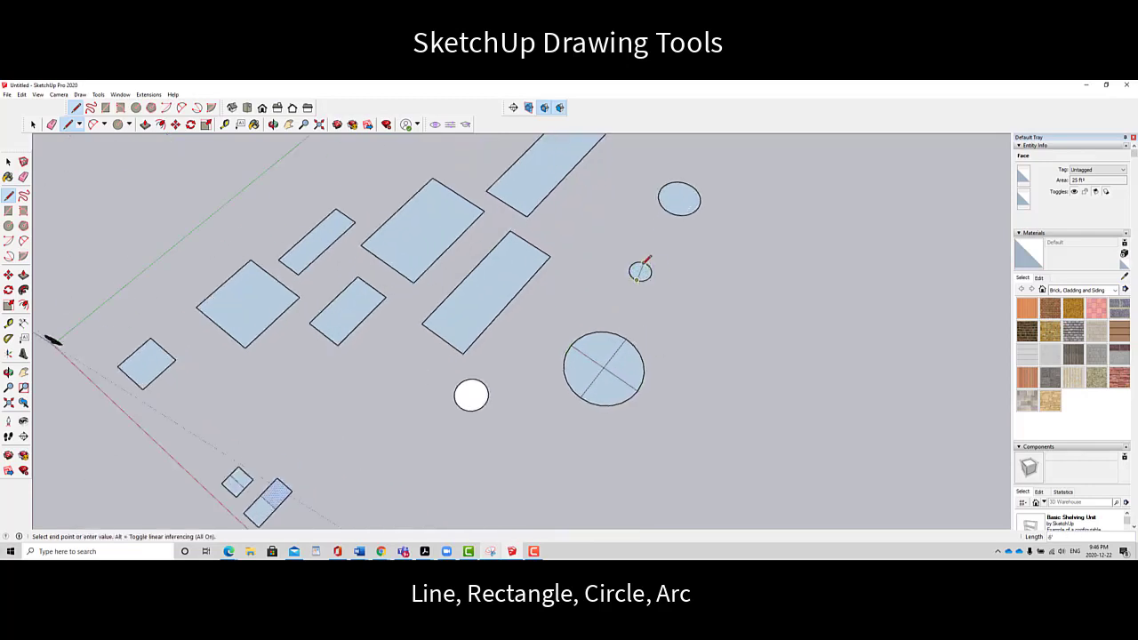
scroll(683, 315, down, 2)
scroll(684, 319, up, 2)
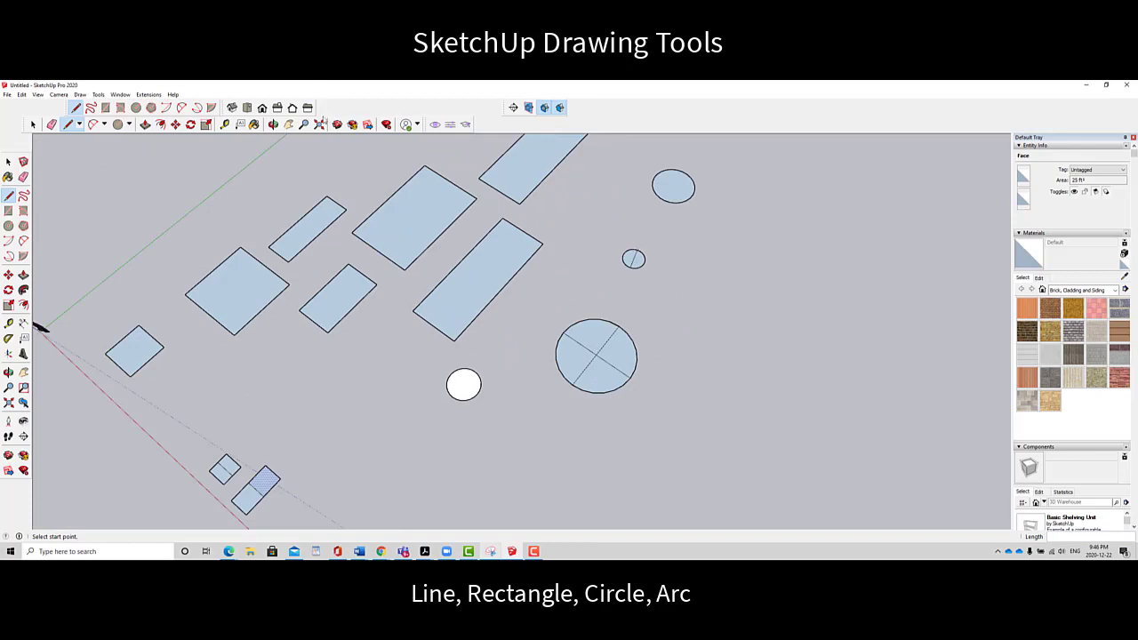
Step: Draw a 3 Point Arc of about 134 degrees on the ground beyond the 6' radius circle
click(289, 123)
drag(376, 257, 482, 303)
drag(442, 223, 414, 210)
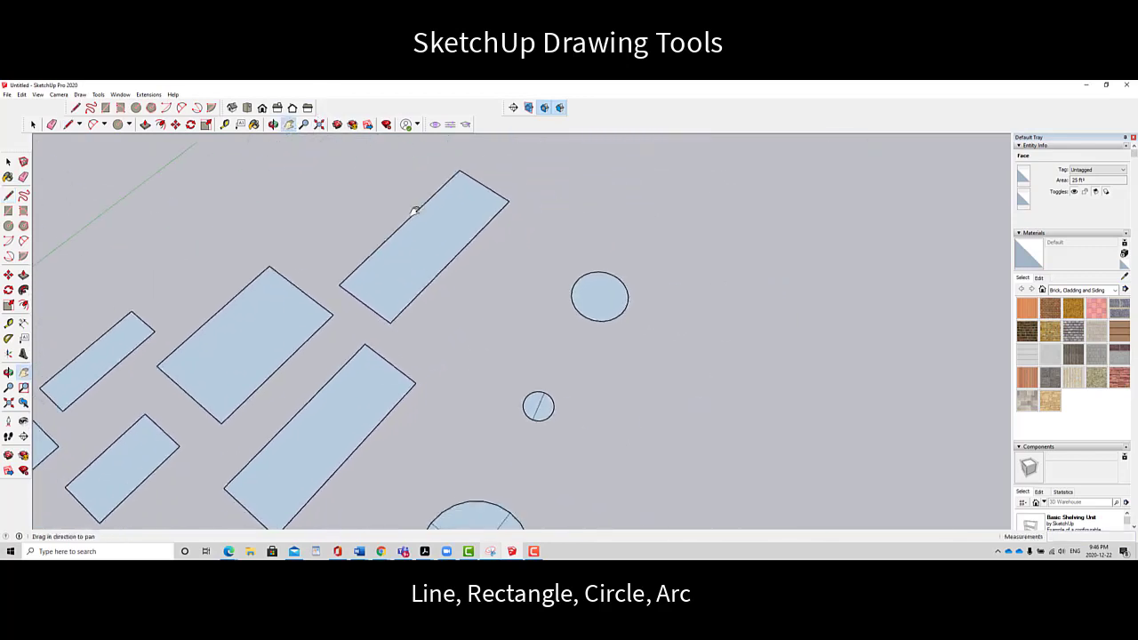
click(105, 126)
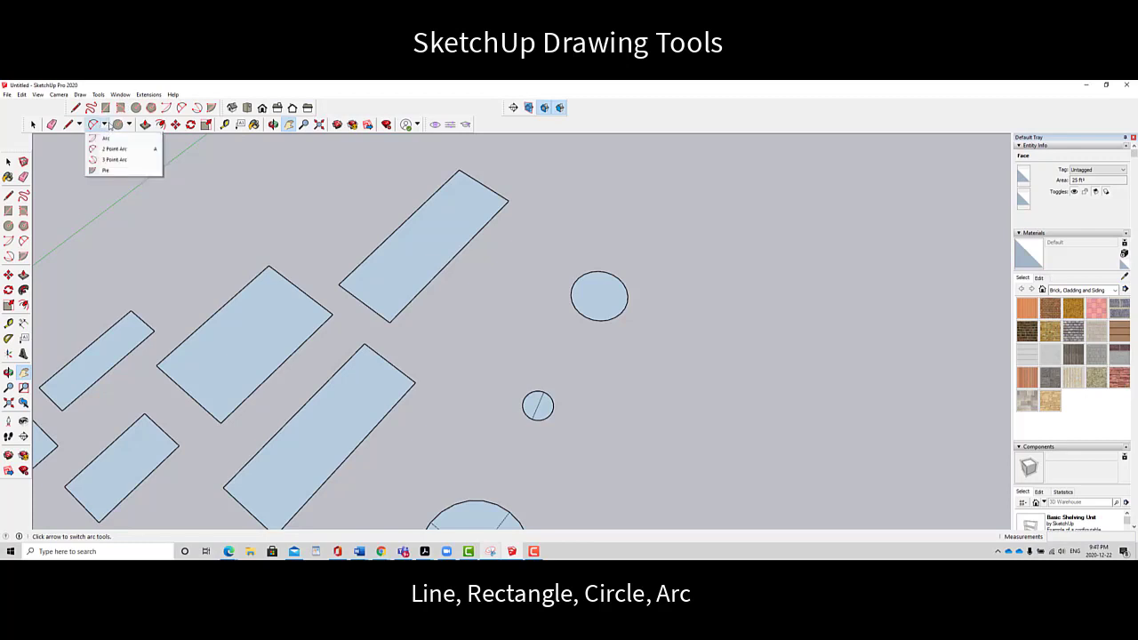
click(116, 159)
click(581, 229)
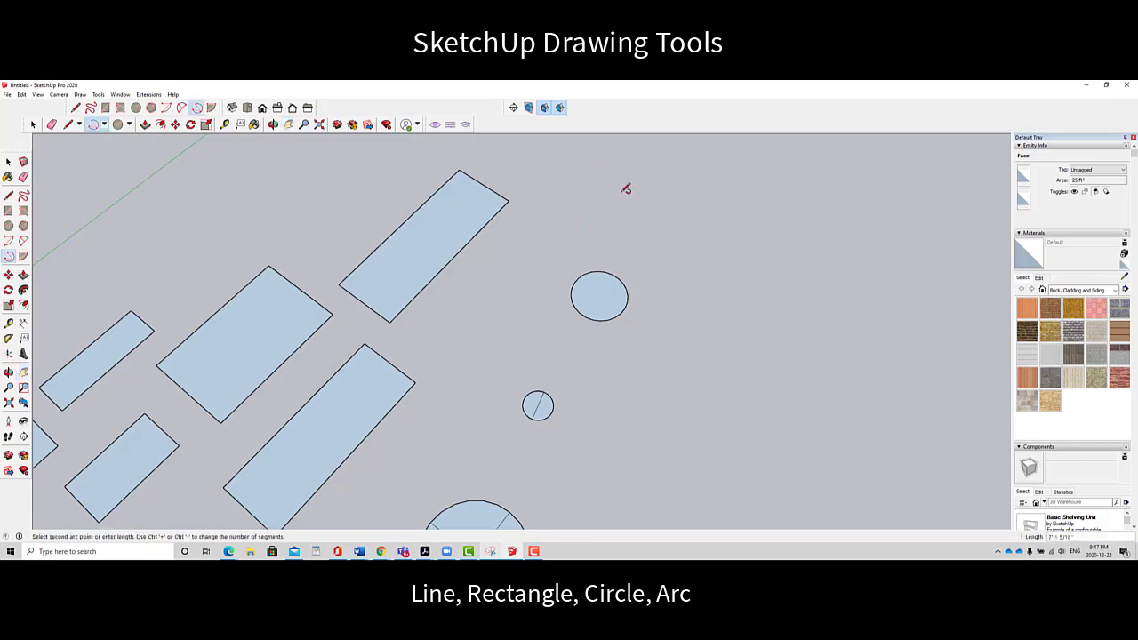
click(616, 170)
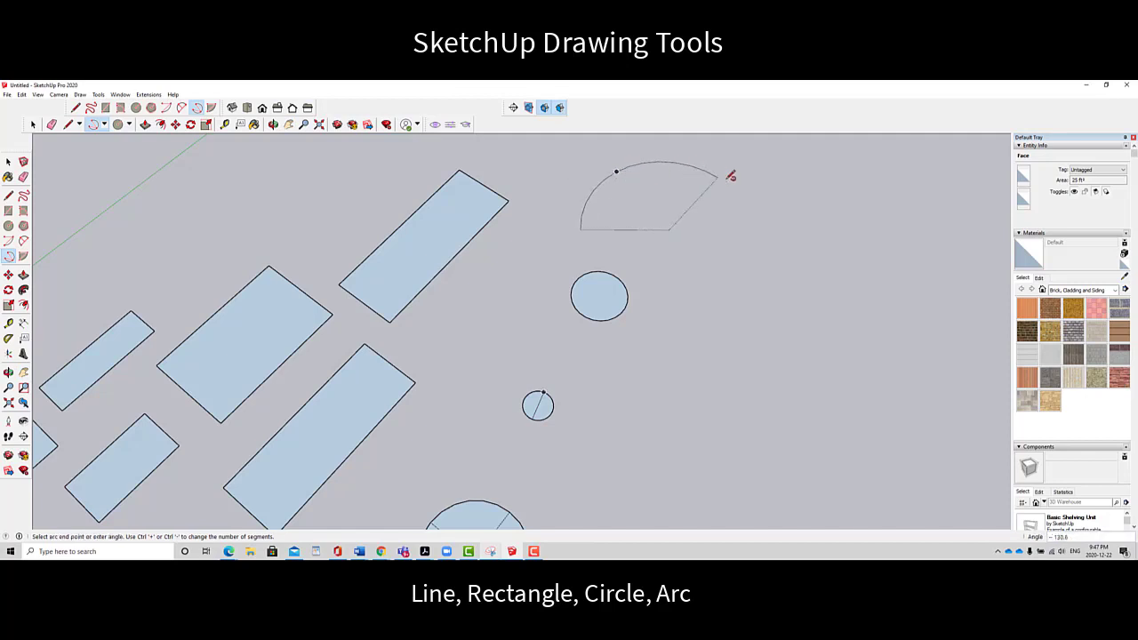
click(791, 185)
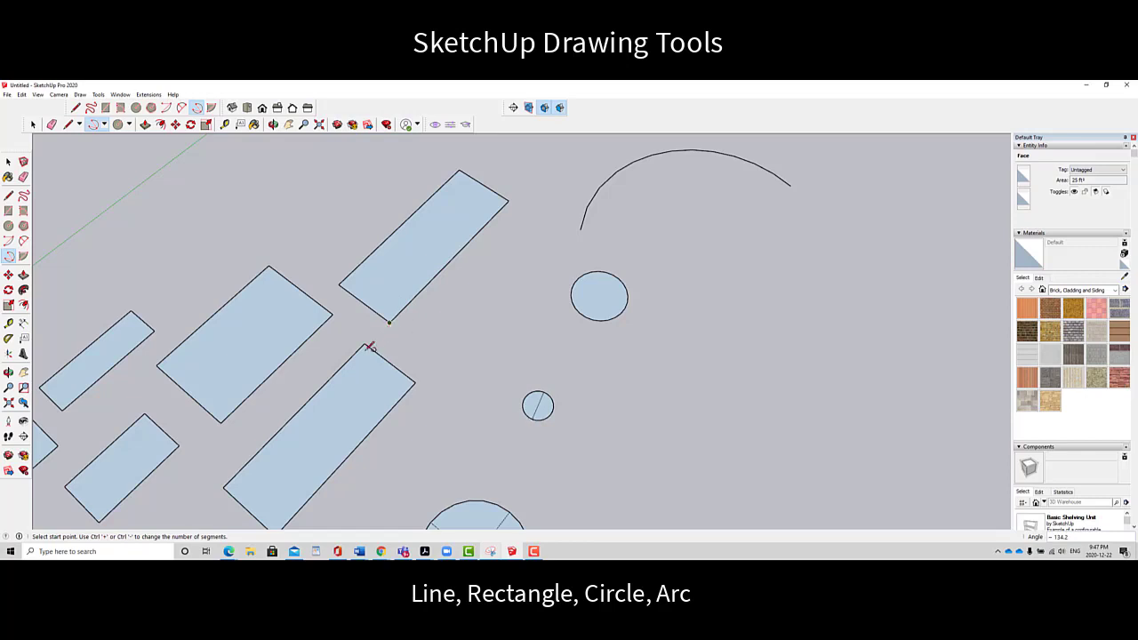
Step: Draw a second 3 Point Arc of about 90 degrees beside the 6' radius circle
click(698, 342)
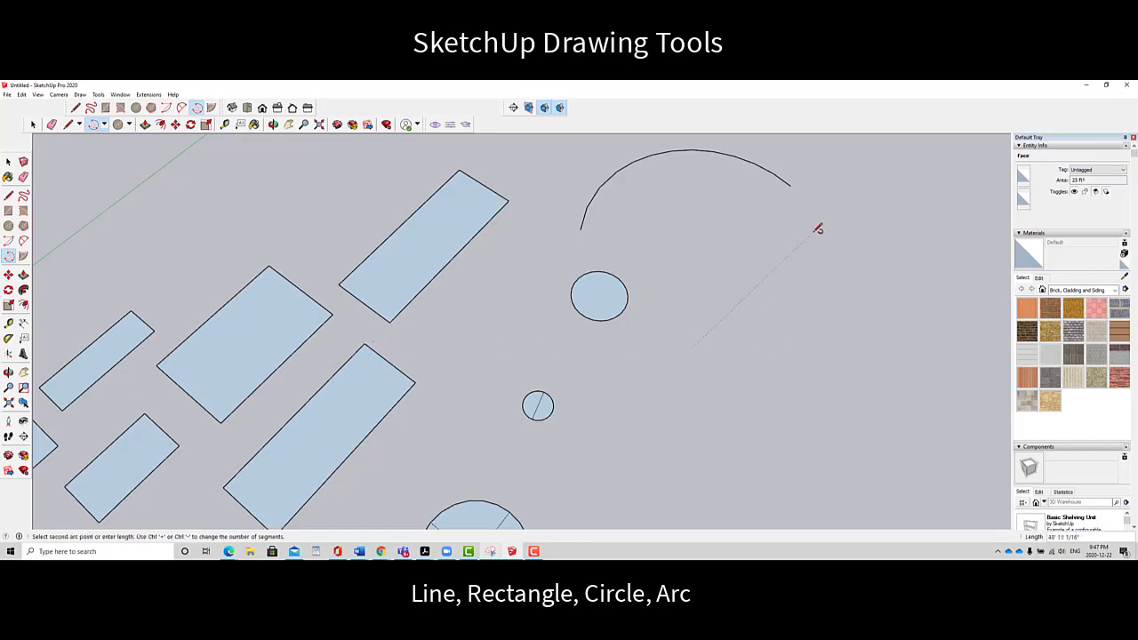
click(801, 232)
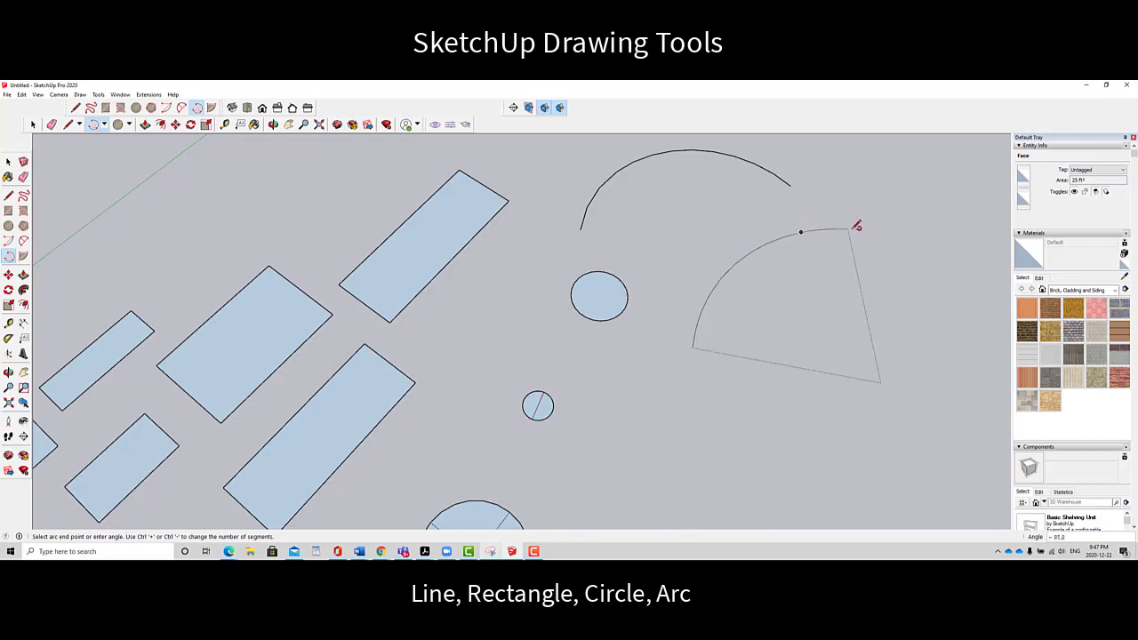
click(858, 230)
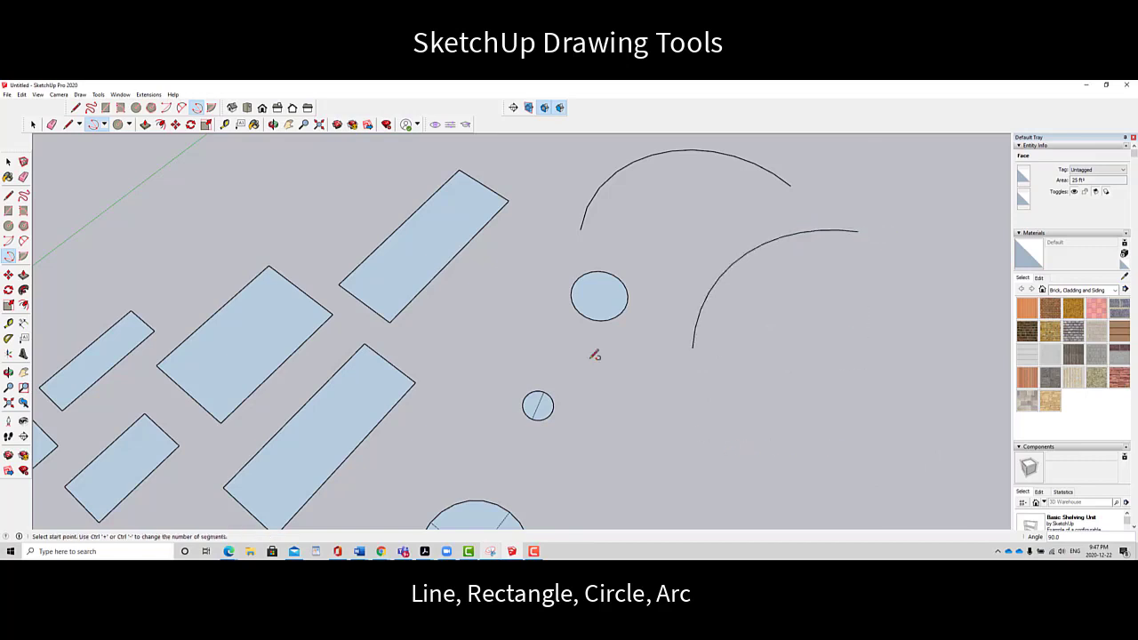
Step: Close the 90-degree arc into a face with a straight line between its two endpoints
click(69, 124)
click(694, 346)
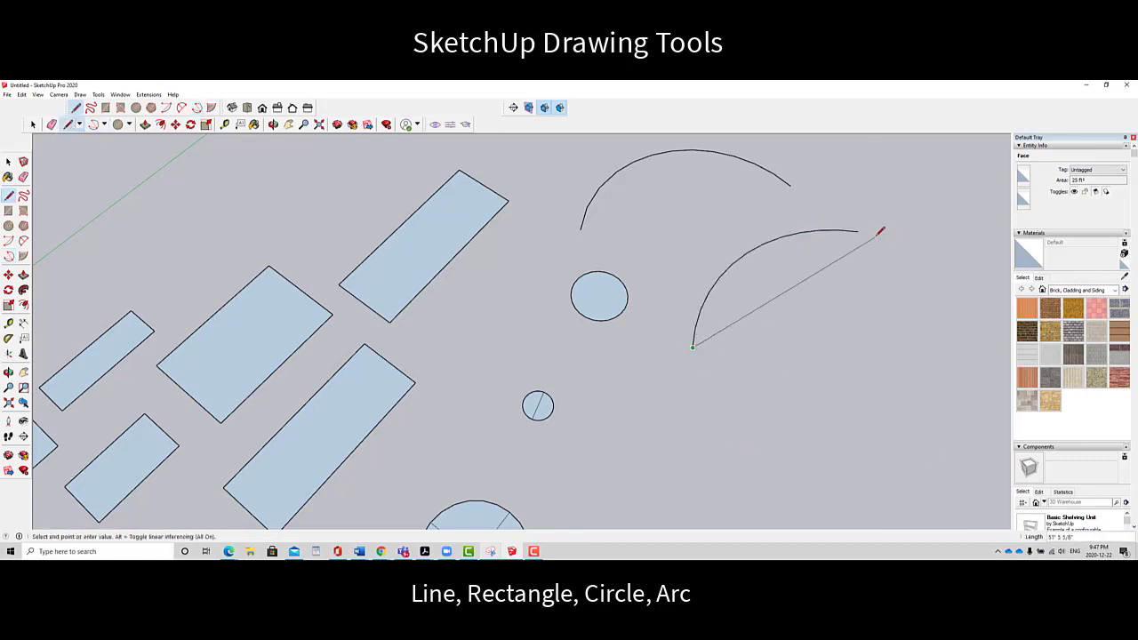
click(858, 231)
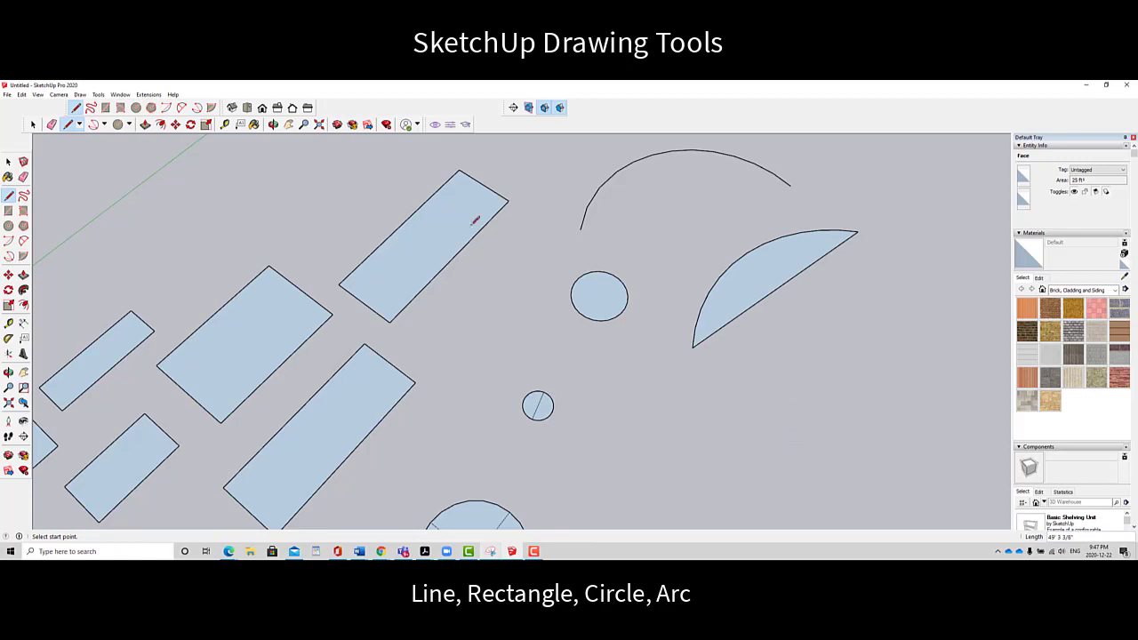
Step: Draw a 2 Point Arc bulging outward about 13' from the outer long edge of the rectangle nearest the open arc
click(104, 126)
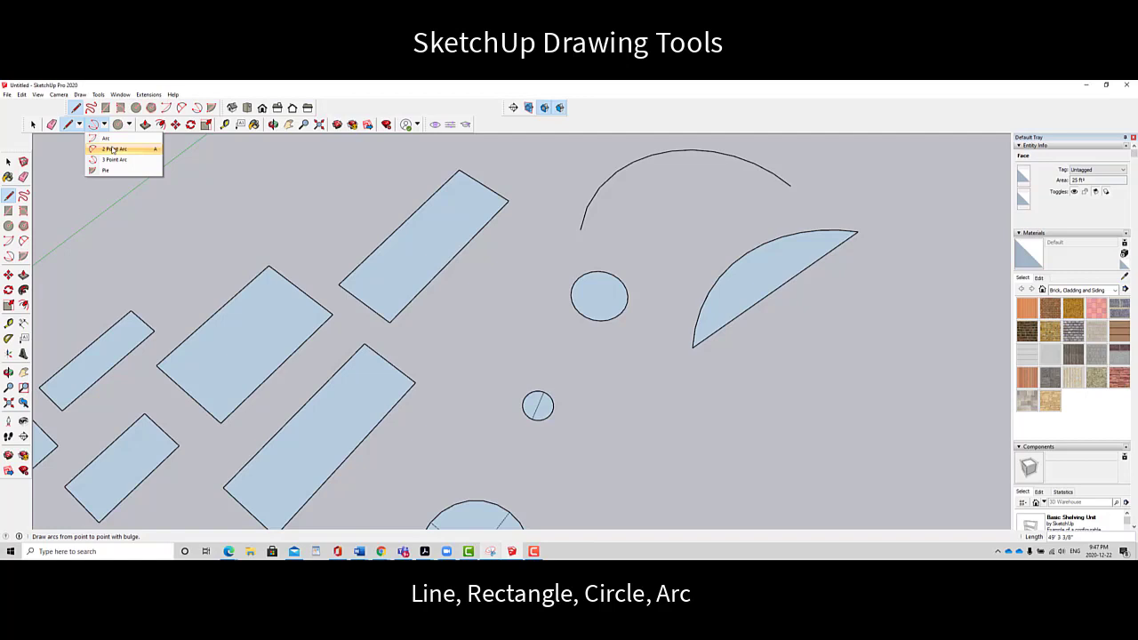
click(113, 149)
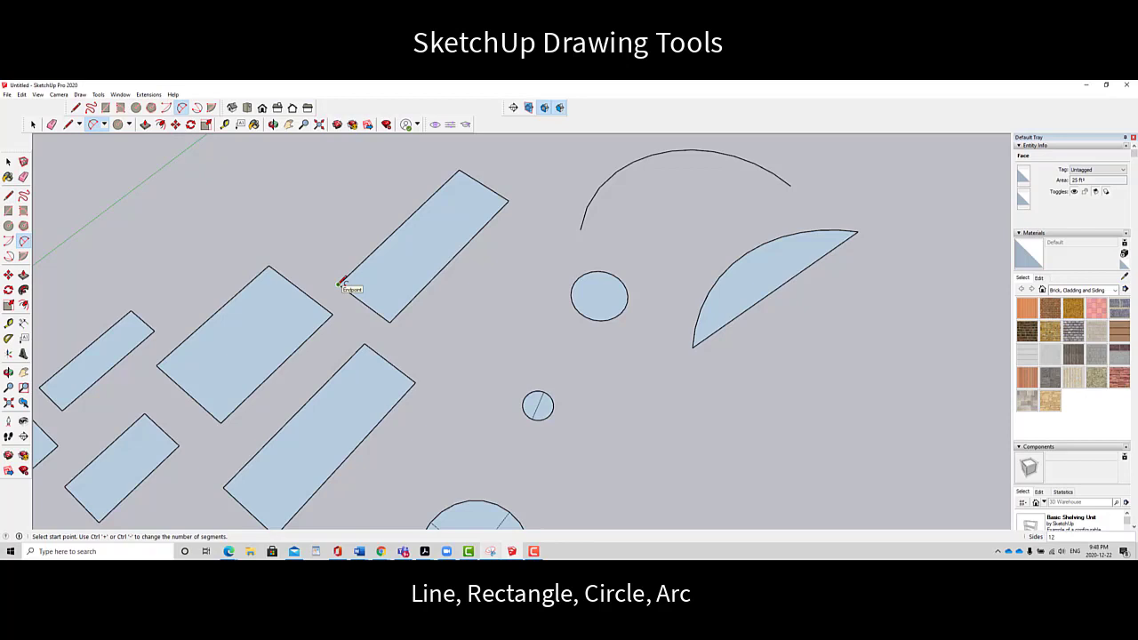
click(339, 284)
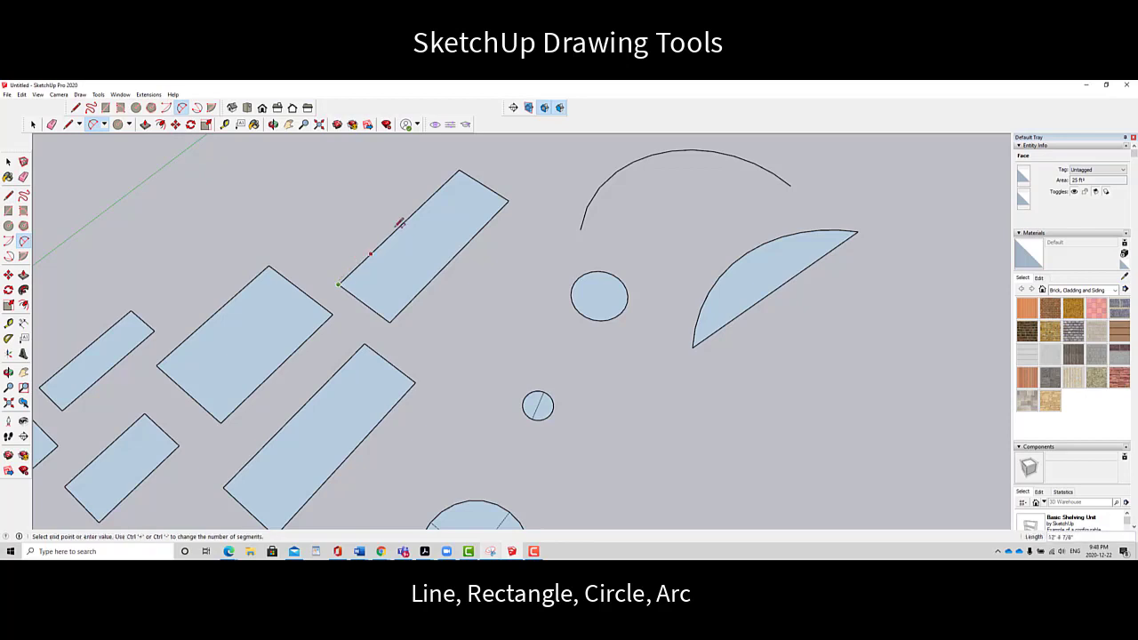
click(460, 169)
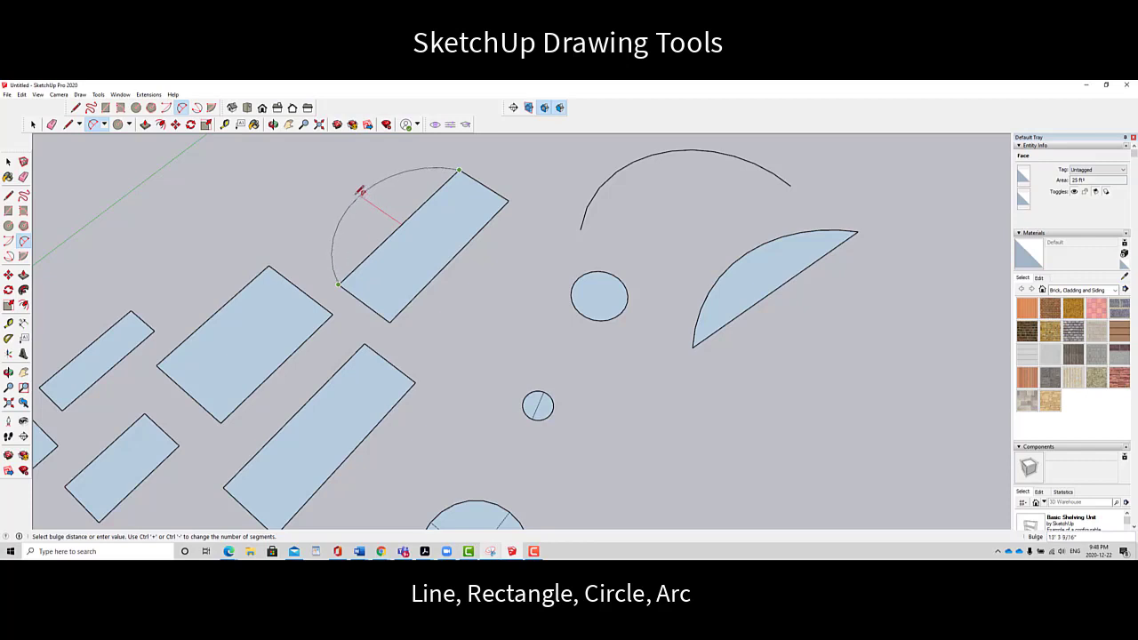
click(362, 199)
scroll(484, 289, down, 3)
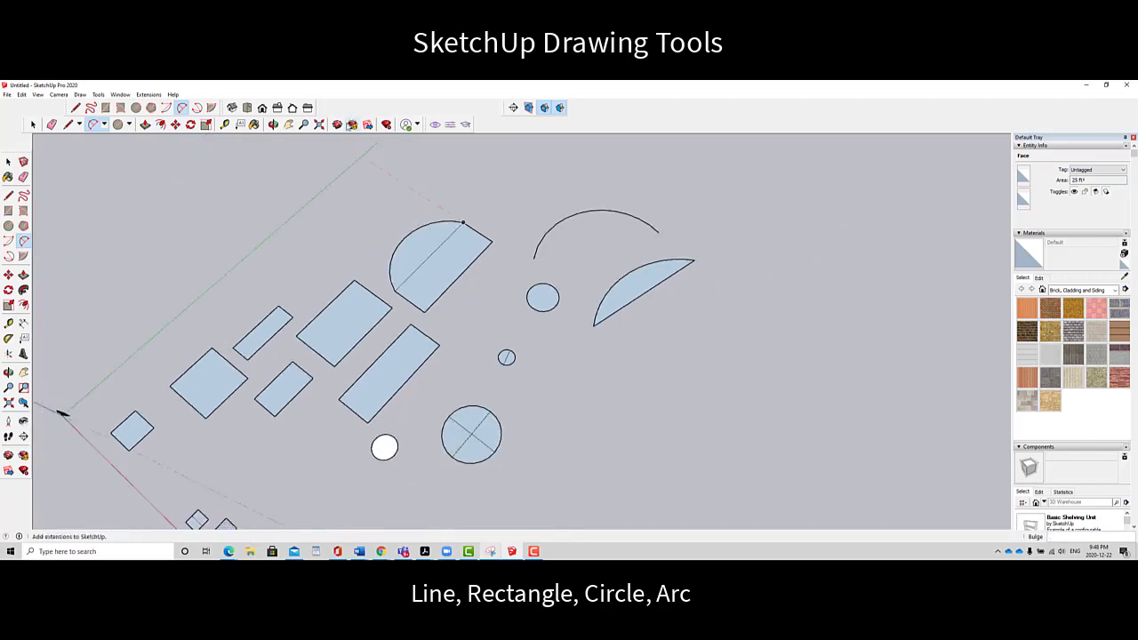
Step: Draw an upright 2 Point Arc along the blue axis over the long edge of the narrow rectangle nearest the divided circle
click(273, 124)
drag(465, 359, 530, 356)
right_click(436, 351)
click(462, 365)
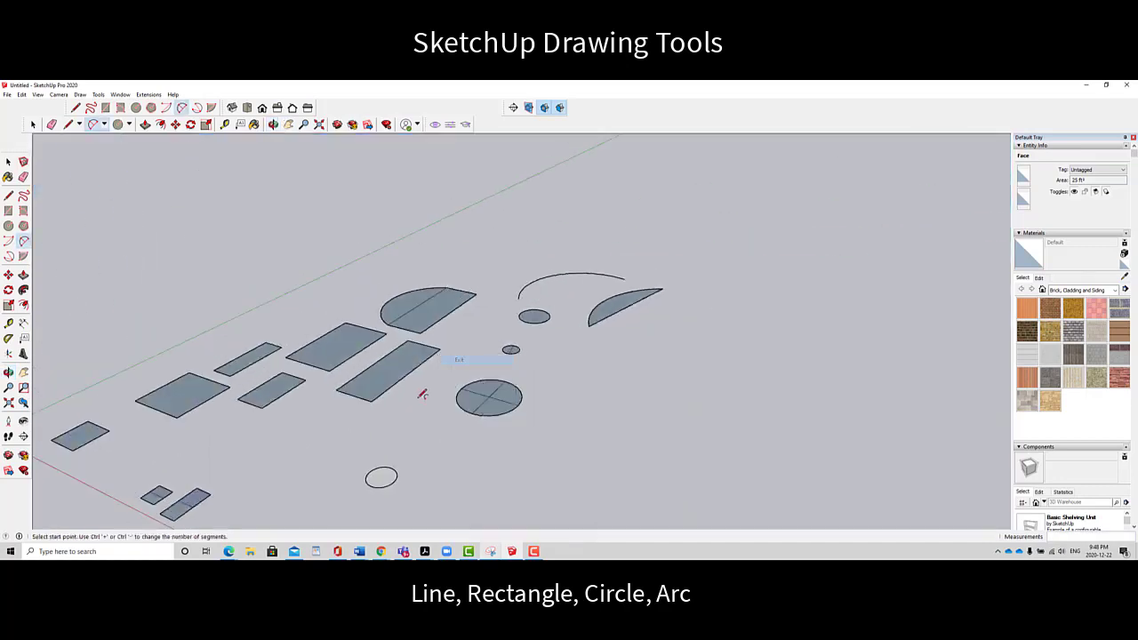
scroll(418, 393, up, 3)
click(339, 403)
click(452, 322)
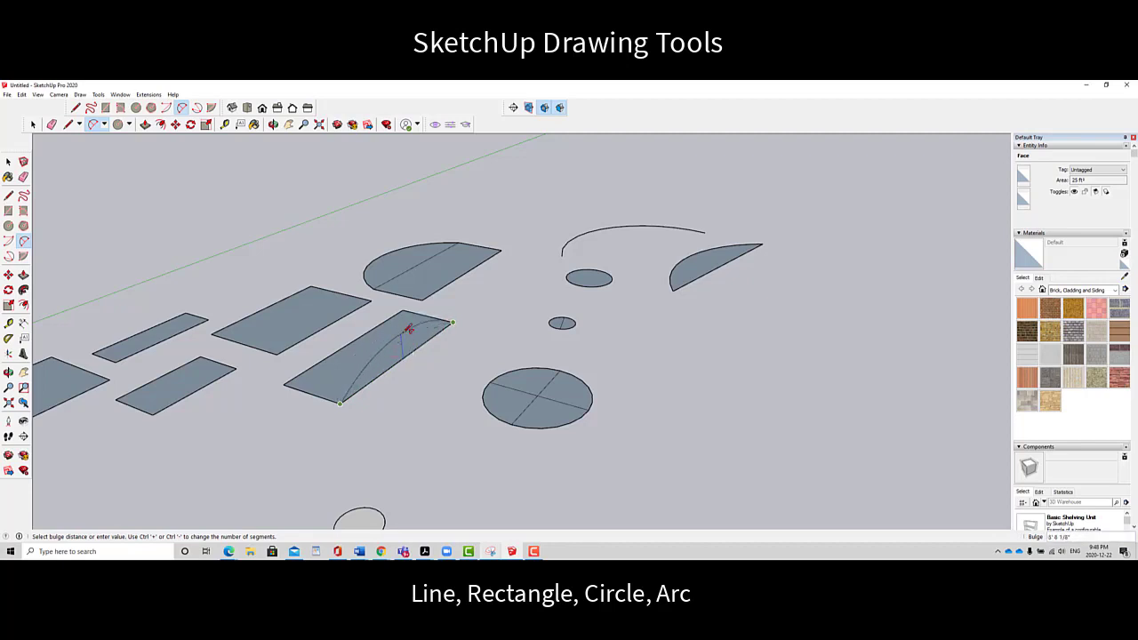
click(408, 330)
Step: Draw a 2 Point Arc curving inward from the short edge of the wide rectangle beside the upright arc
click(273, 123)
drag(374, 373, 218, 345)
scroll(261, 318, up, 3)
right_click(267, 317)
click(288, 325)
click(208, 306)
click(287, 349)
click(283, 306)
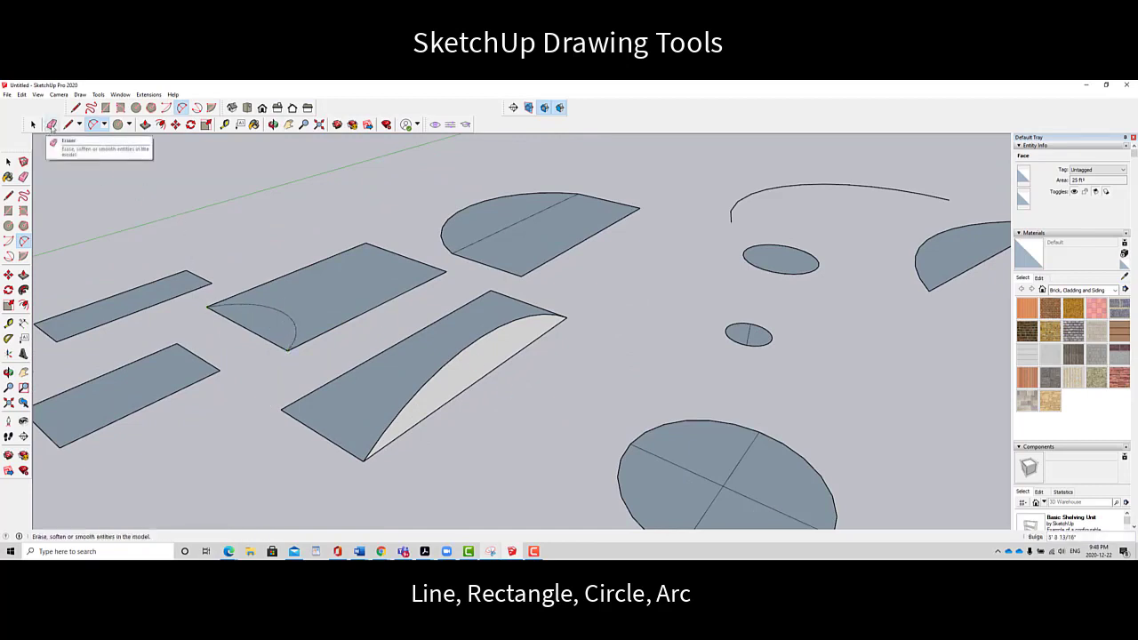
Step: Erase the wide rectangle's short edge outside its inward arc and the line separating the outward arc from its rectangle
click(52, 126)
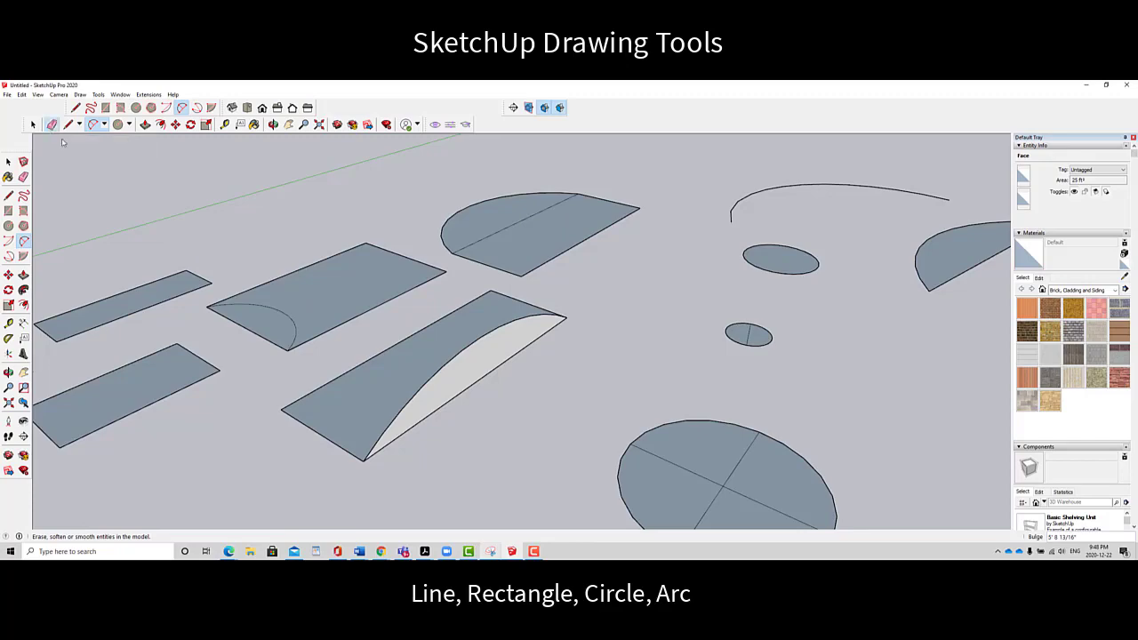
click(254, 329)
click(273, 124)
drag(241, 196, 753, 278)
mouse_move(446, 315)
mouse_down()
mouse_move(521, 300)
mouse_move(563, 252)
mouse_up()
key(e)
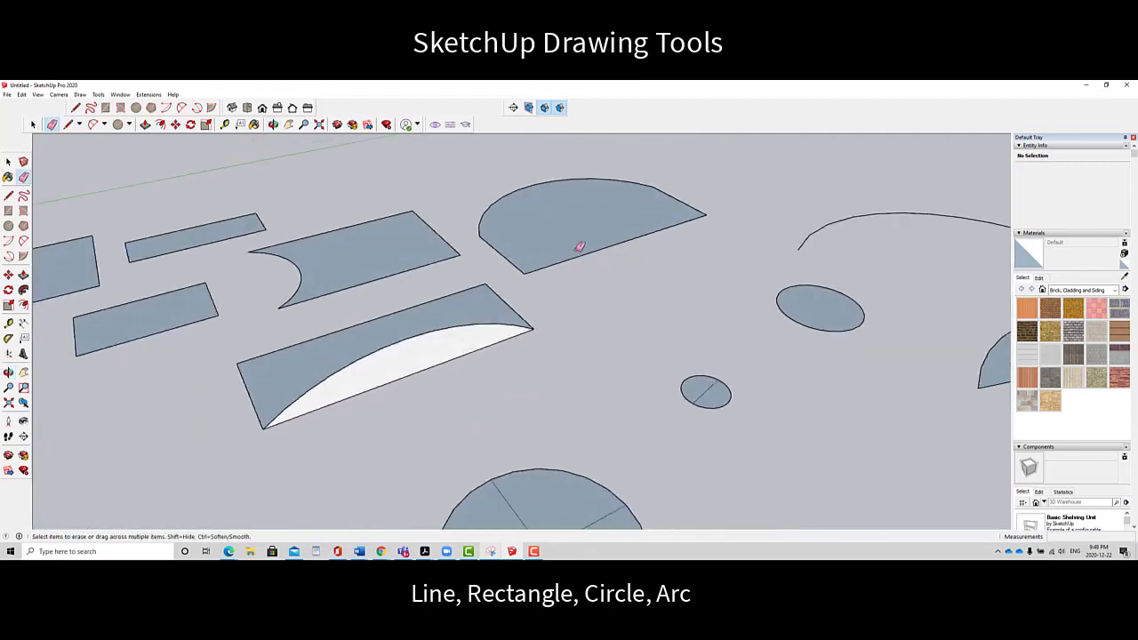
Step: Orbit and pan around the model to examine the arc-shaped faces and circles from several angles
scroll(583, 236, down, 3)
click(273, 125)
drag(300, 296, 737, 253)
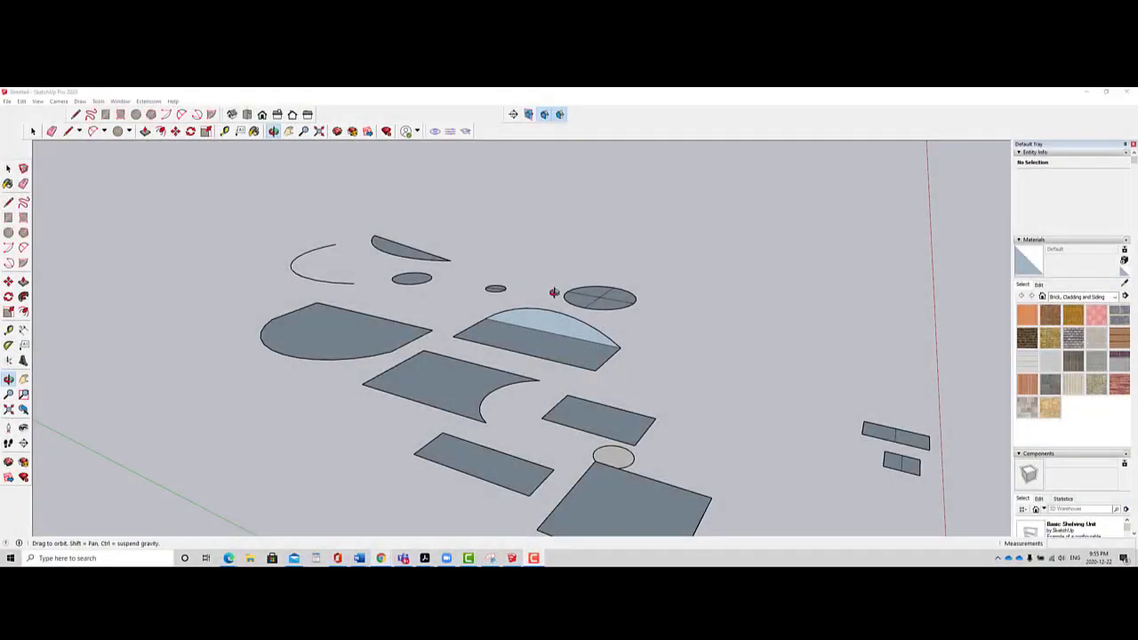
drag(505, 263, 569, 311)
key(h)
drag(406, 281, 336, 254)
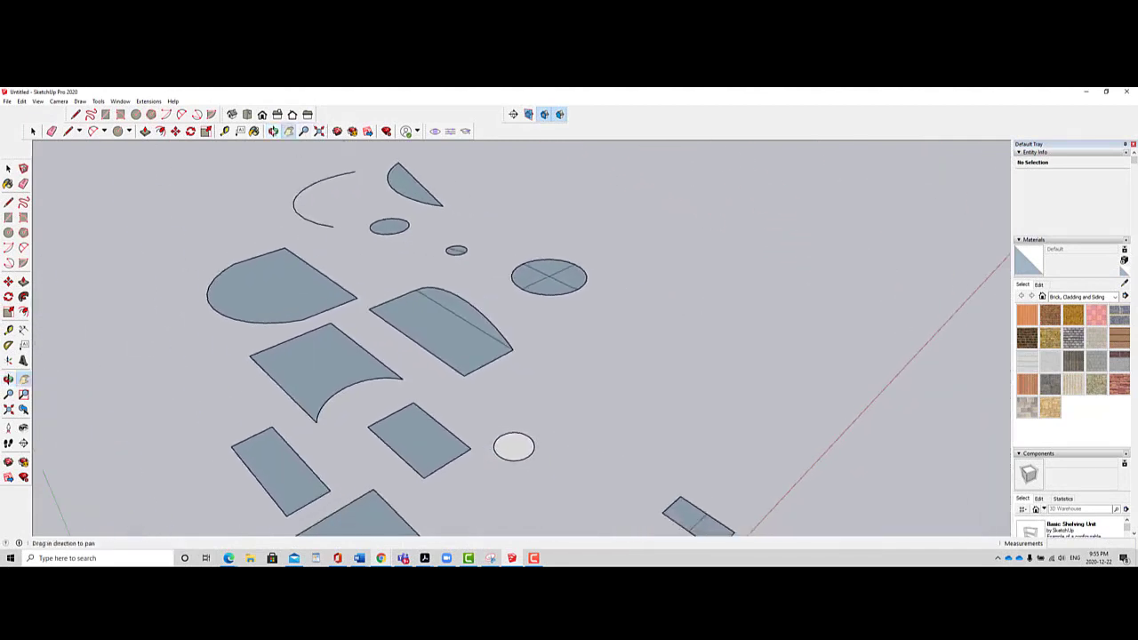
click(274, 130)
drag(489, 255, 617, 340)
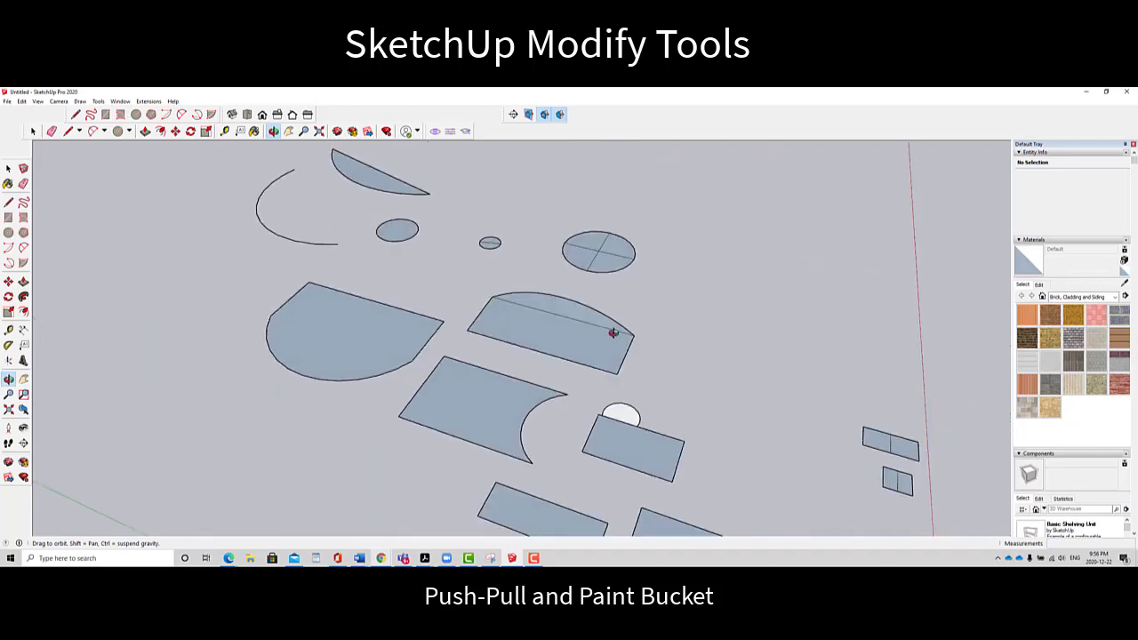
Step: Select a quarter face of the divided circle, then the open arc, to compare a closed face with an open edge
click(33, 131)
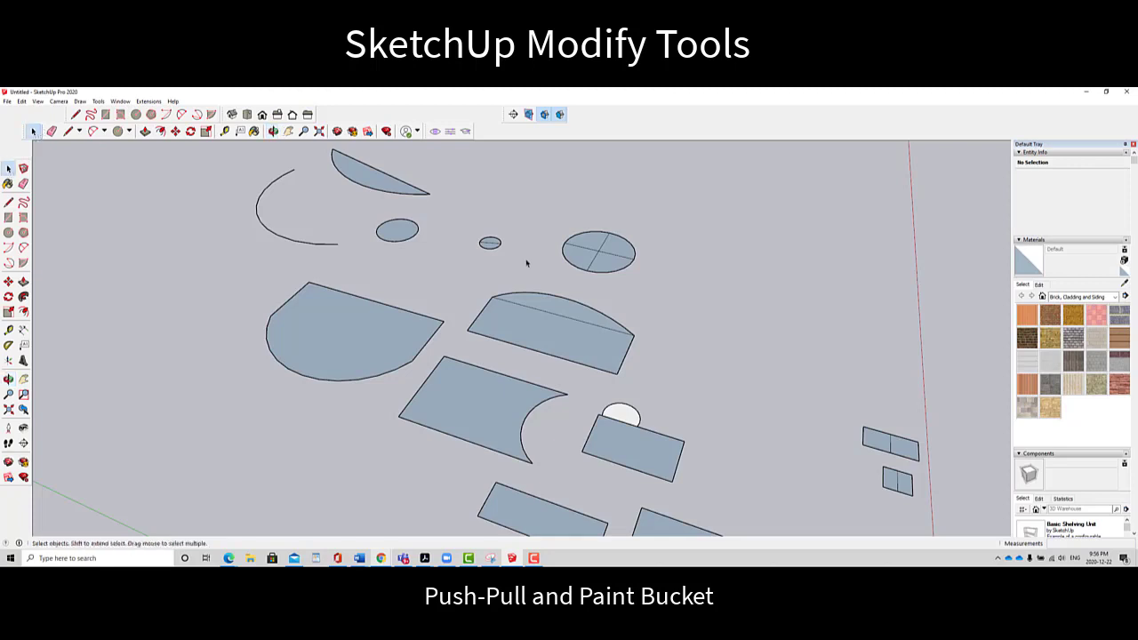
click(600, 247)
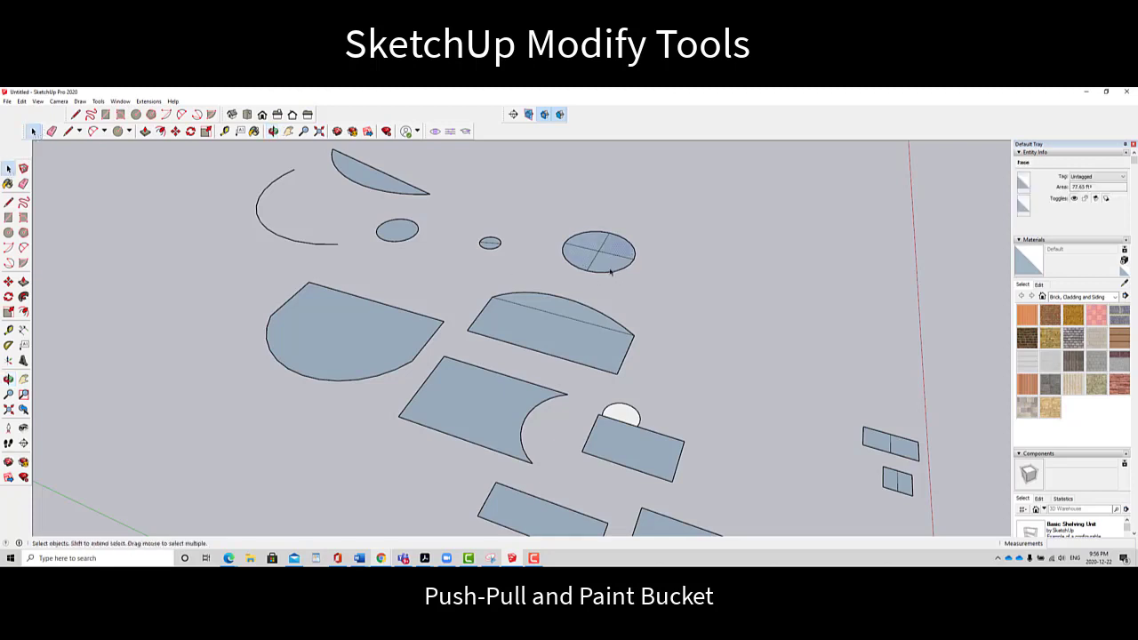
click(282, 240)
click(286, 240)
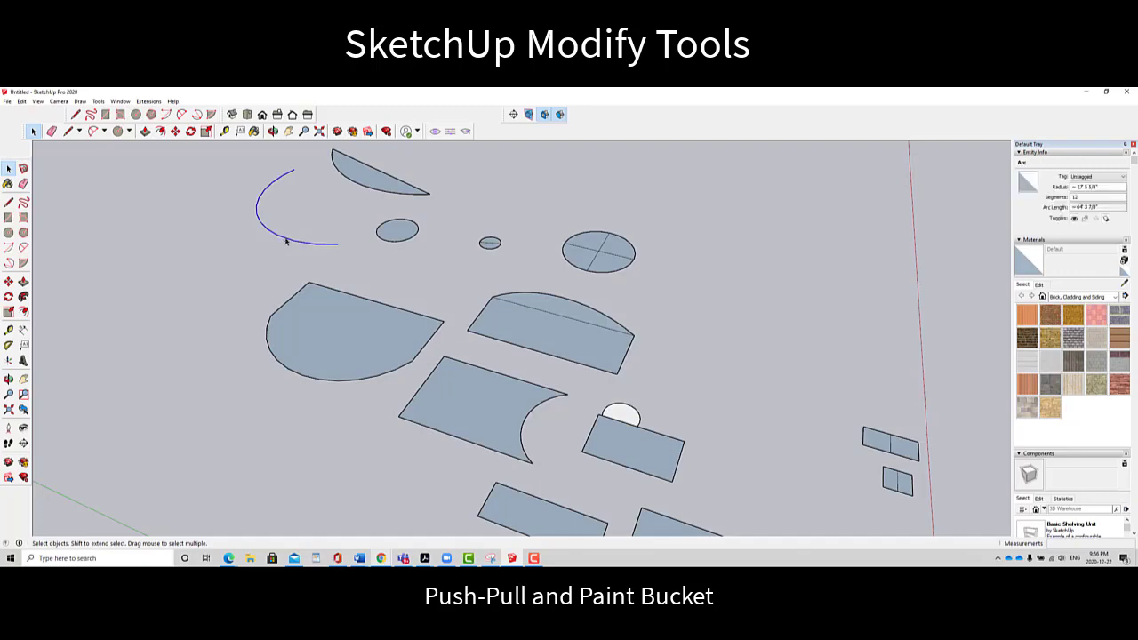
middle_drag(286, 241, 420, 353)
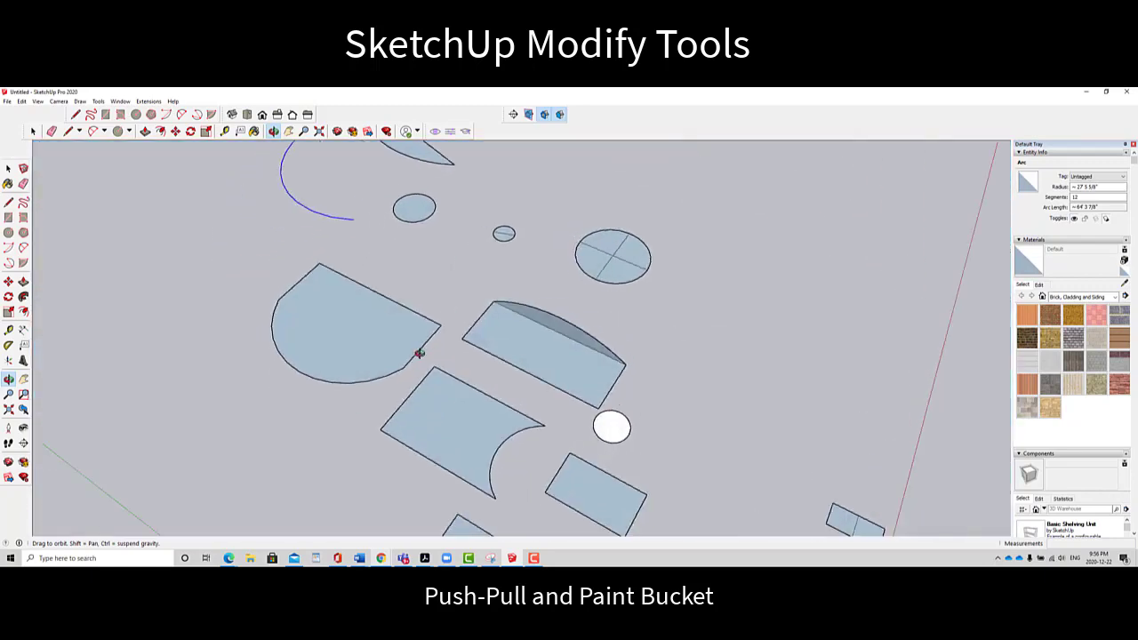